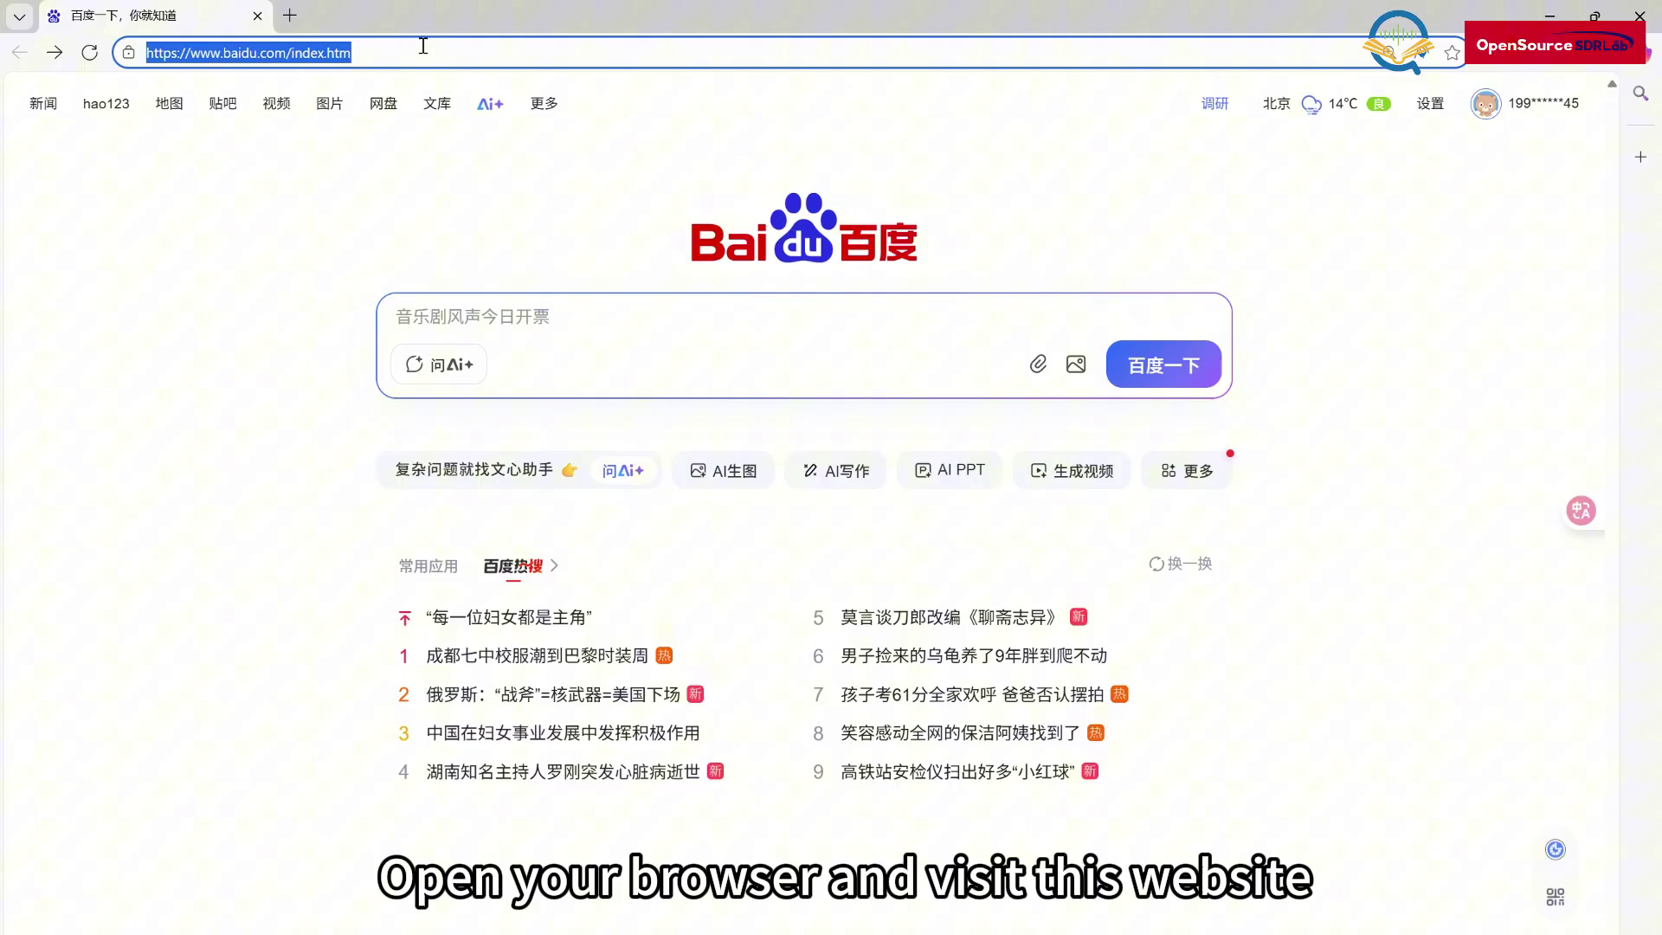
# - Load files.ettus.com/binaries/uhd/latest_release/ and open its Windows10 installer folder
pyautogui.write('https://files.ettus.com/binaries/uhd/latest_release')
pyautogui.press('Return')
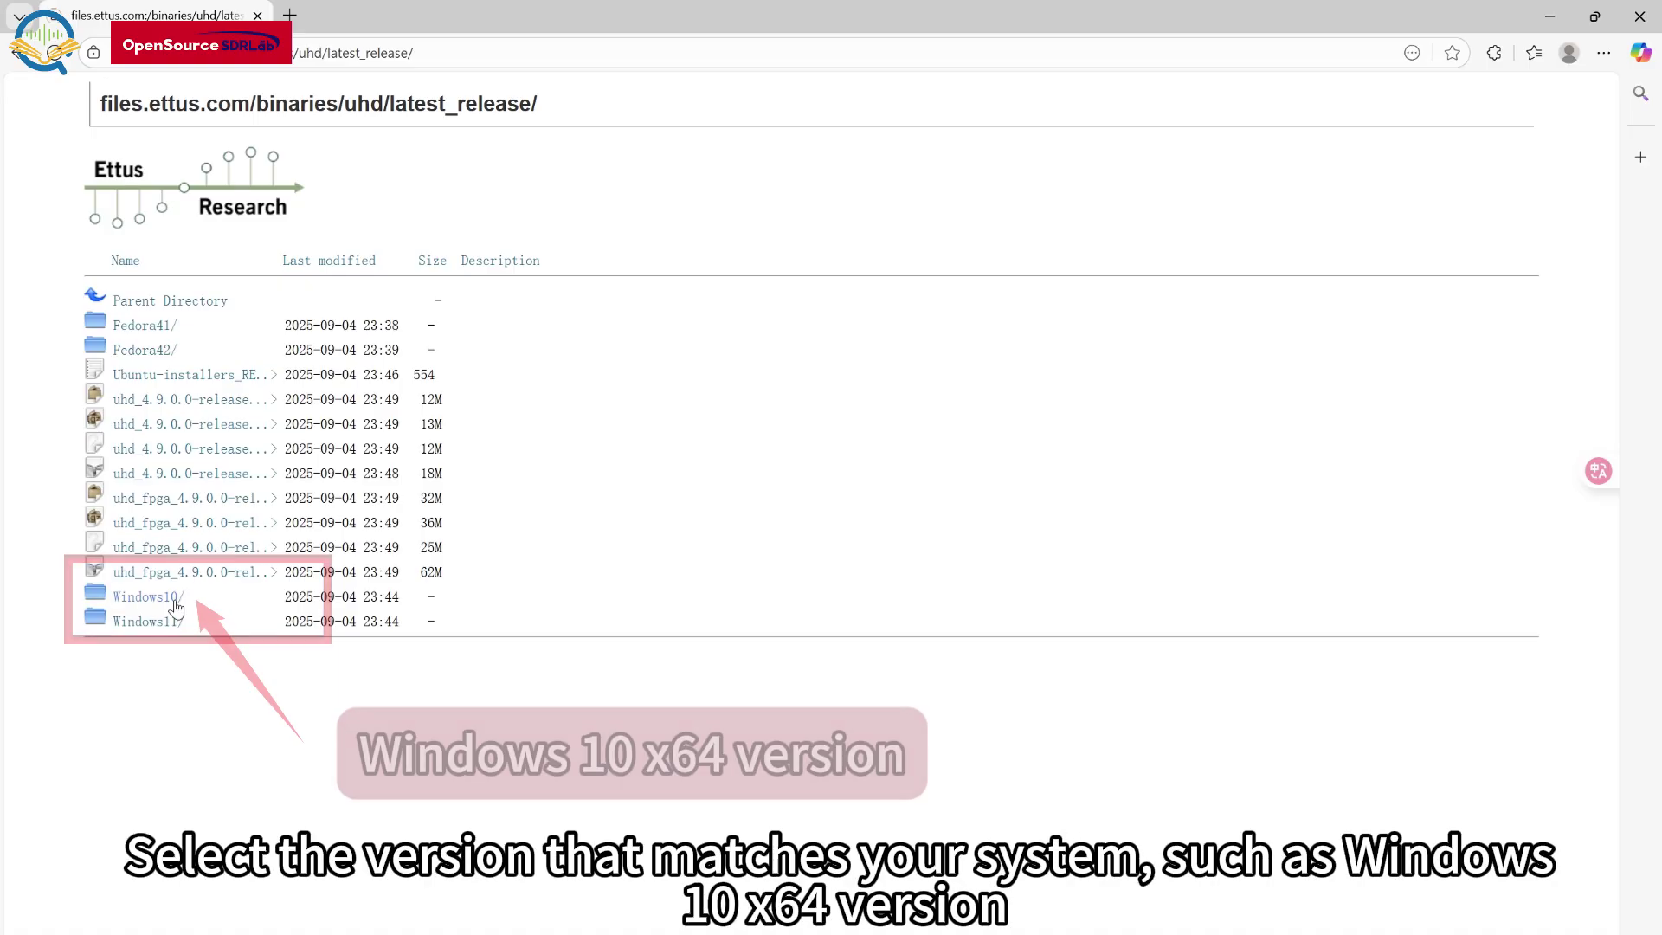
pyautogui.click(173, 599)
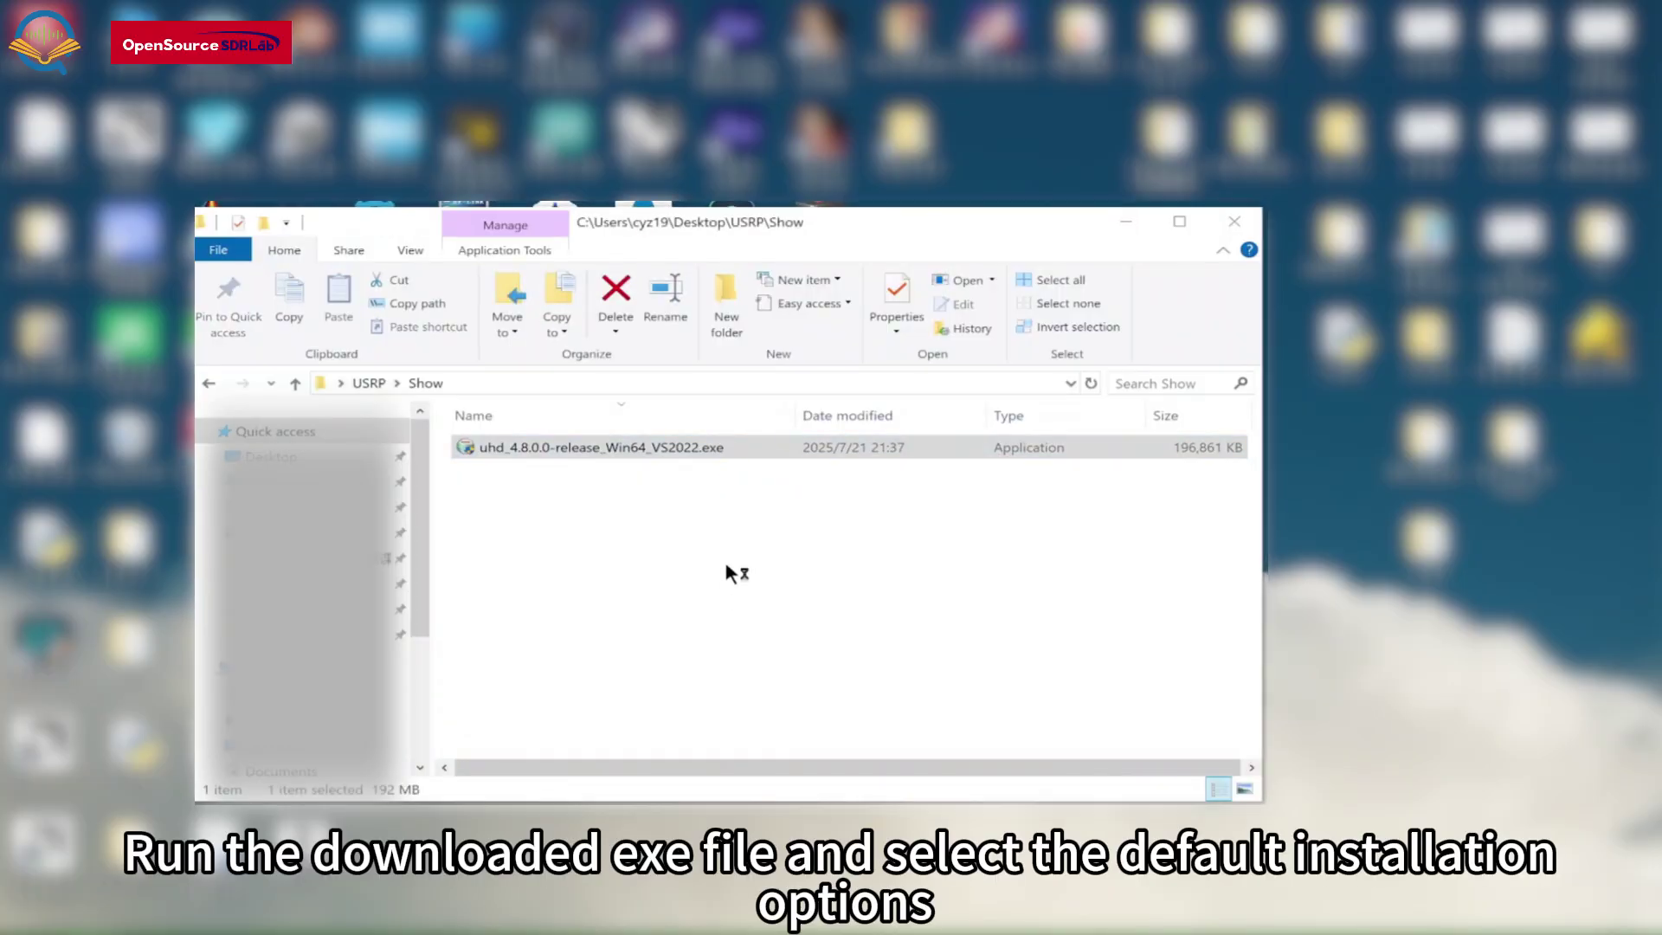
# - Install the UHD driver into C:\Program Files\UHD, accepting the licence and all default options
pyautogui.click(936, 639)
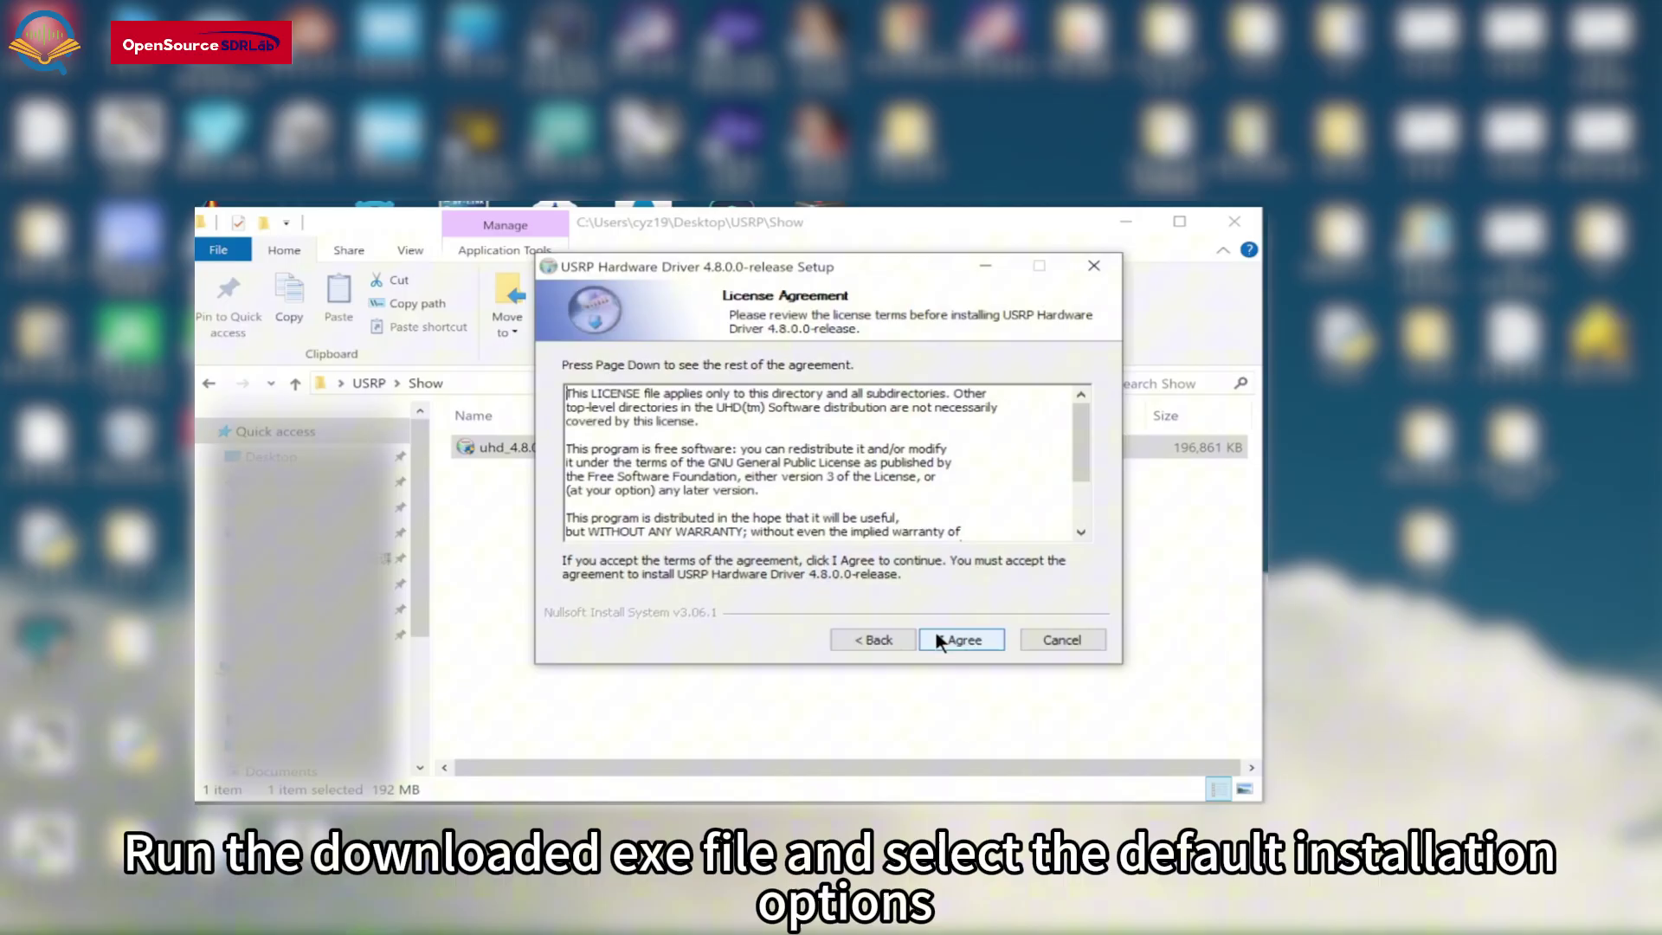
pyautogui.click(937, 639)
pyautogui.click(949, 639)
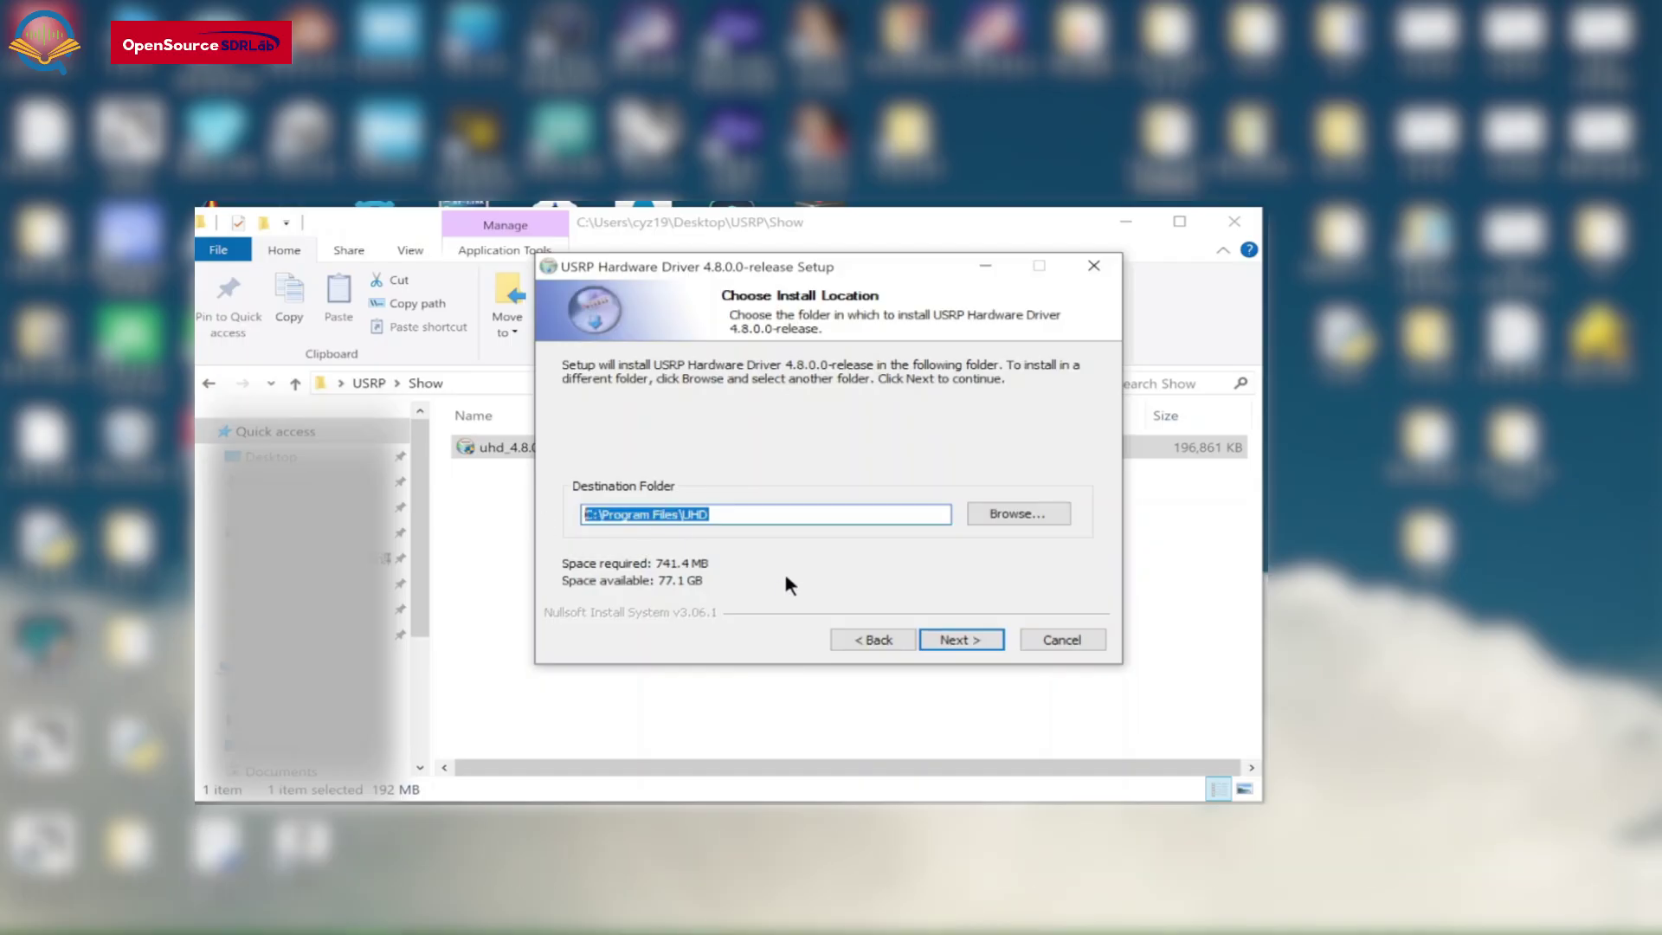
pyautogui.click(963, 632)
pyautogui.click(964, 637)
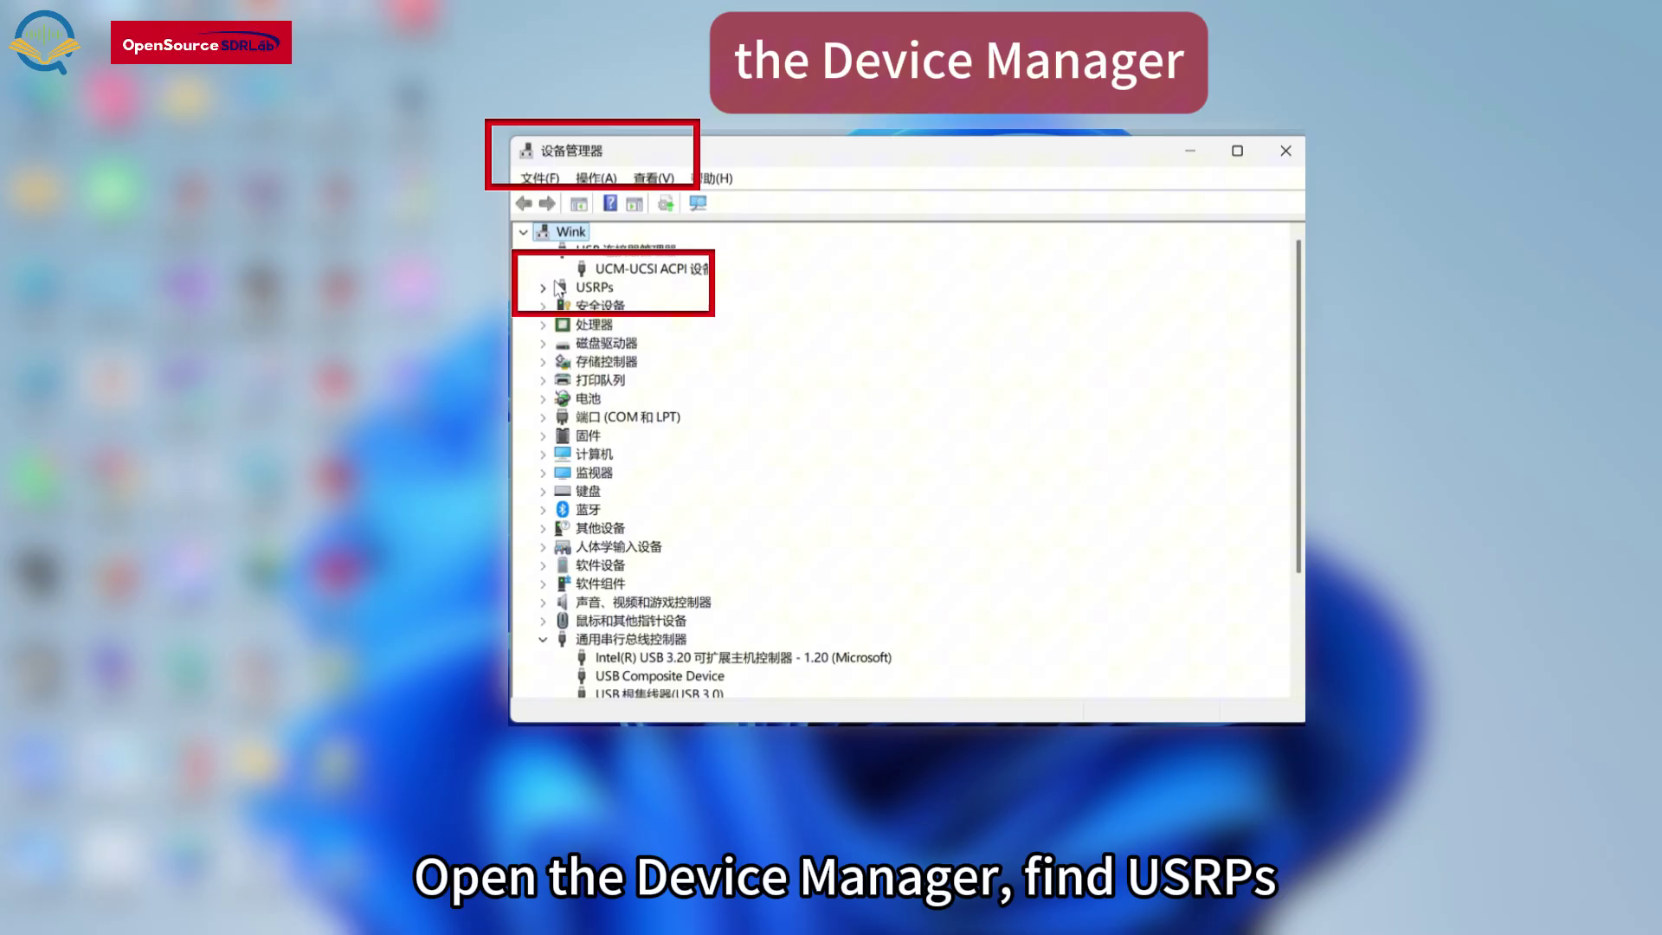
# - Expand USRPs and bring up the driver actions for the Ettus Research B200/B210
pyautogui.click(542, 288)
pyautogui.click(632, 304)
pyautogui.rightClick(653, 307)
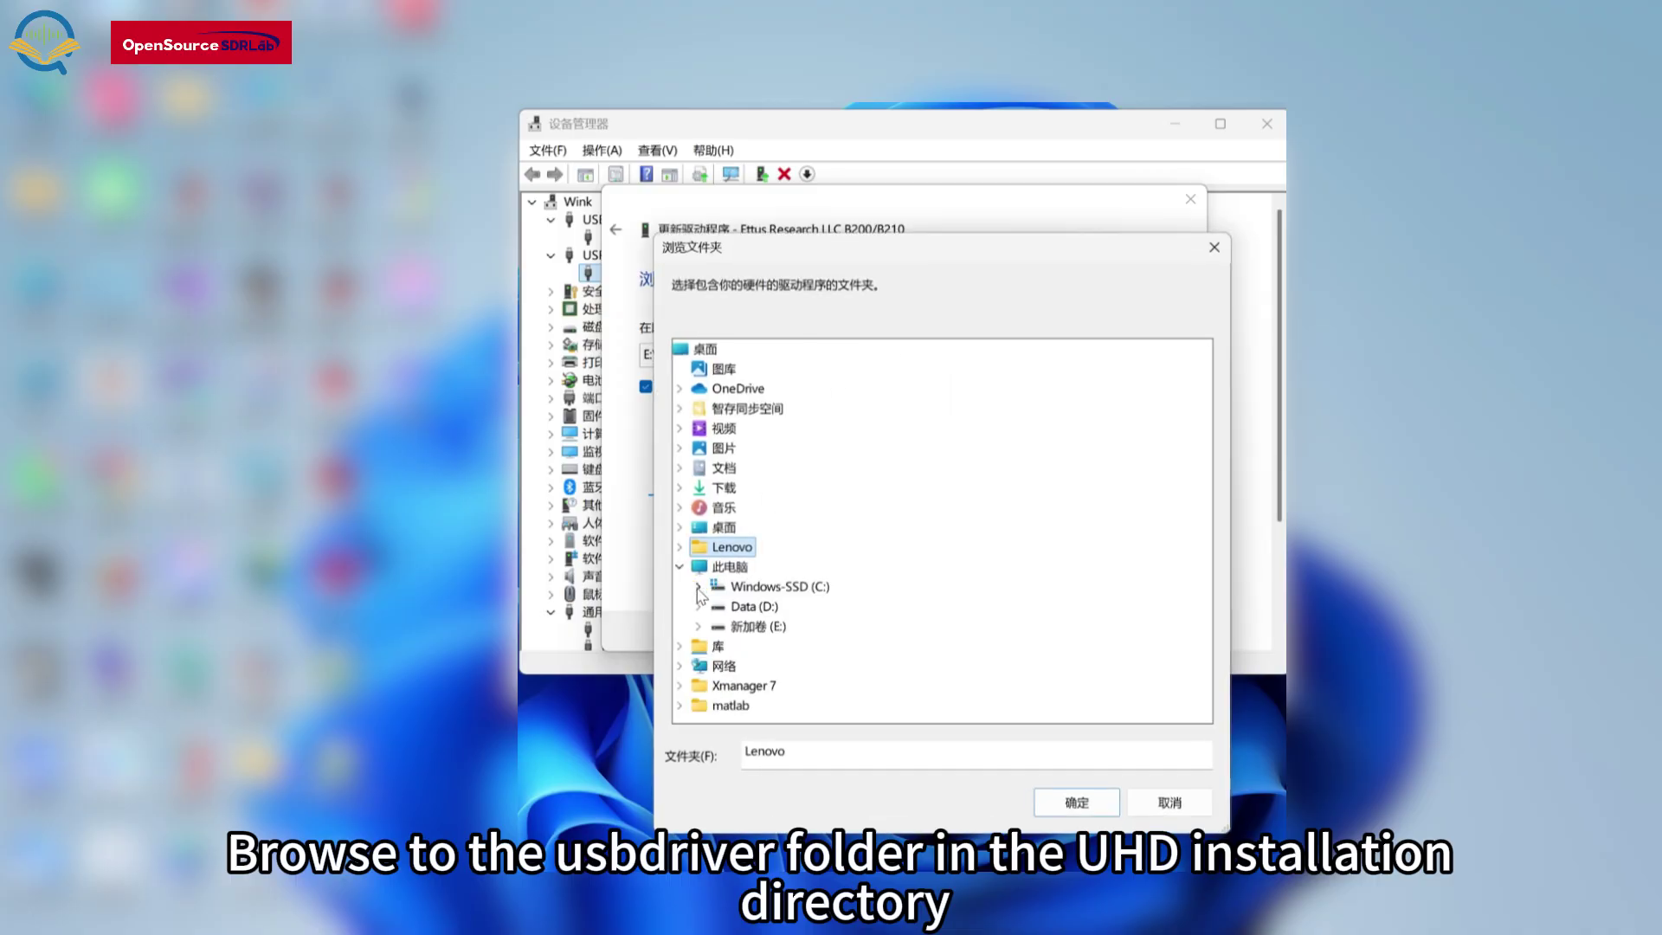
# - Install the B200/B210 driver from C:\Program Files\UHD\share\uhd\usbdriver
pyautogui.click(697, 586)
pyautogui.doubleClick(766, 589)
pyautogui.doubleClick(787, 489)
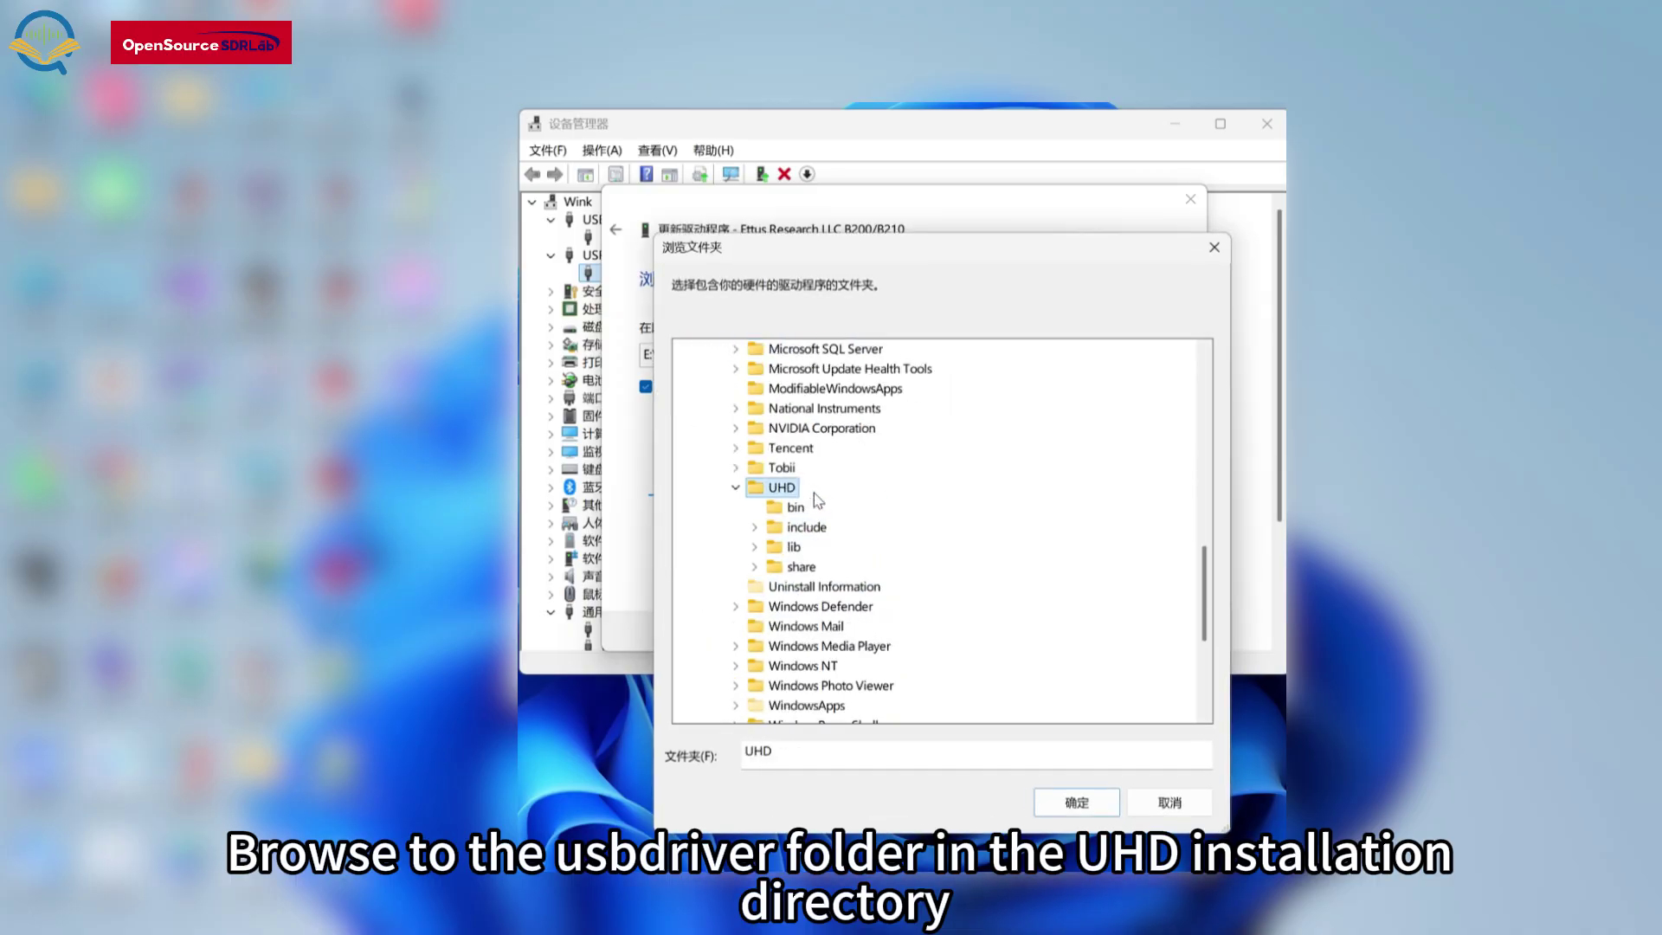
pyautogui.doubleClick(800, 567)
pyautogui.doubleClick(818, 605)
pyautogui.click(848, 685)
pyautogui.click(1079, 802)
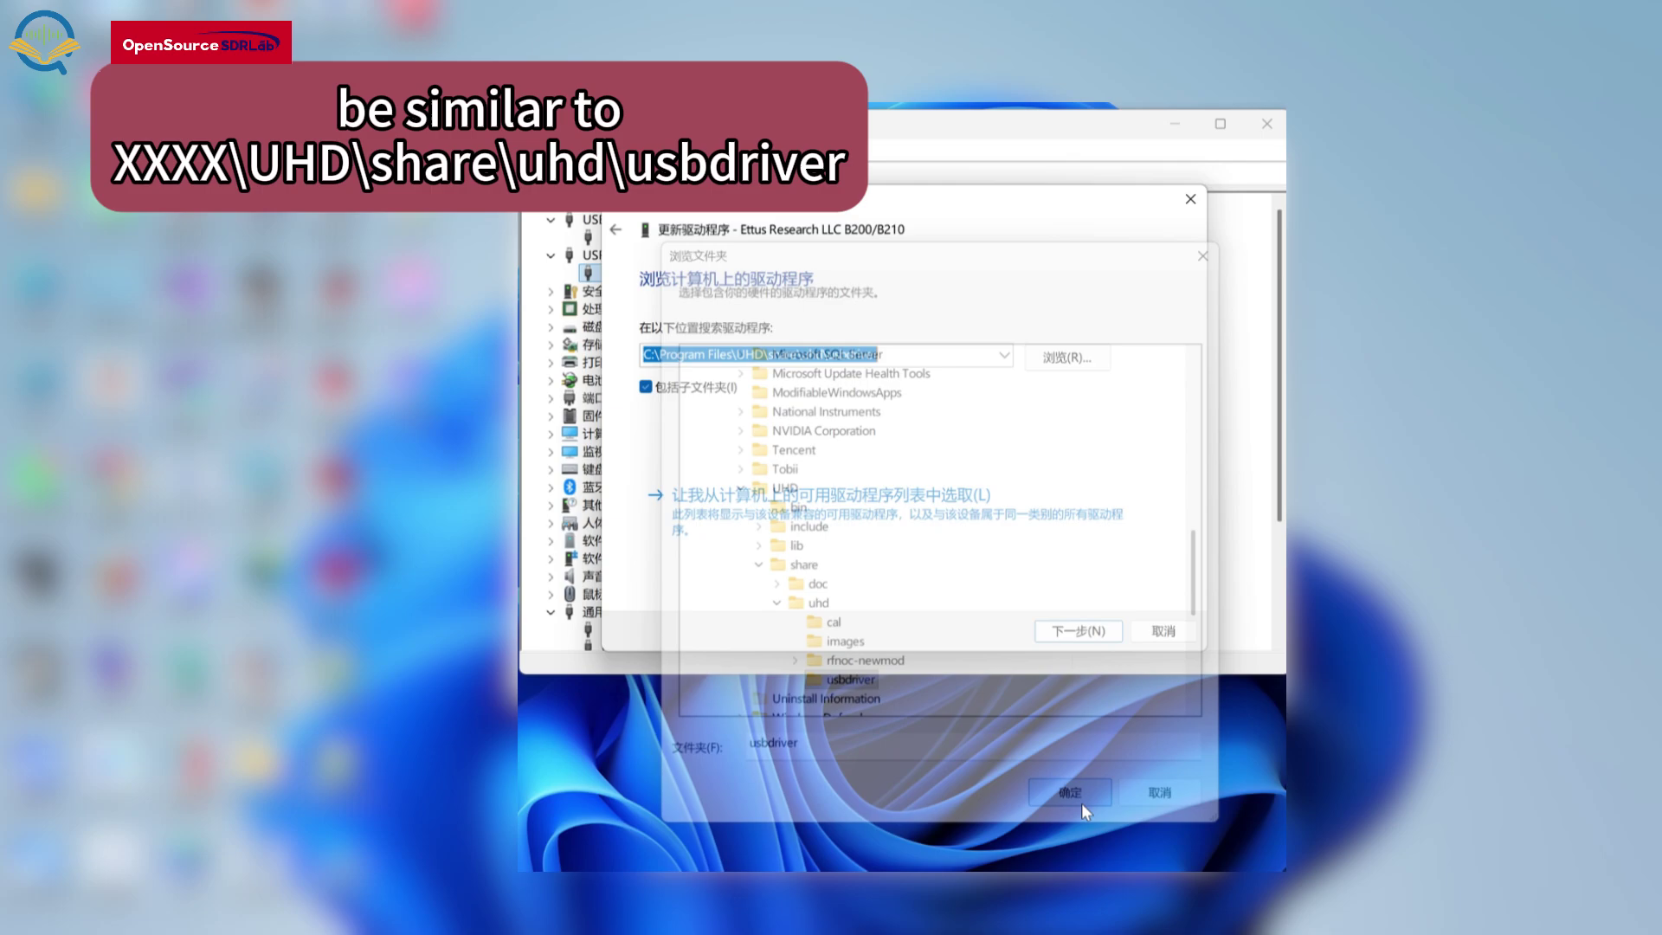
pyautogui.click(1076, 640)
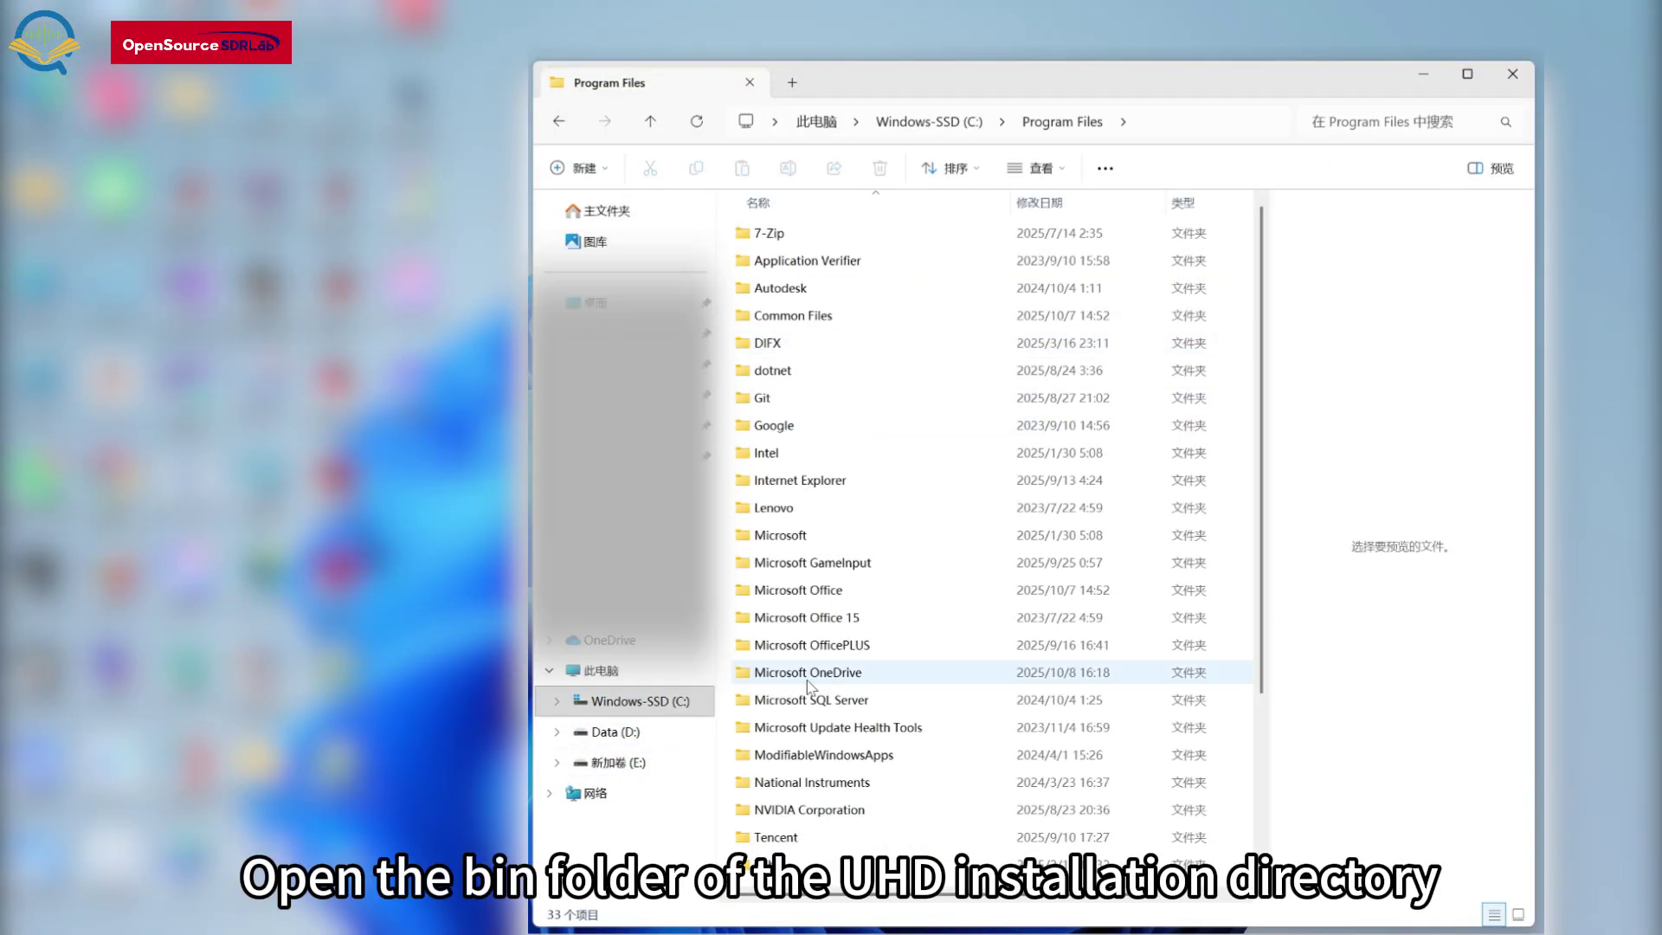
# - Open the UHD bin folder and start a command prompt in C:\Program Files\UHD\bin
pyautogui.scroll(-3, 797, 651)
pyautogui.doubleClick(797, 652)
pyautogui.doubleClick(763, 233)
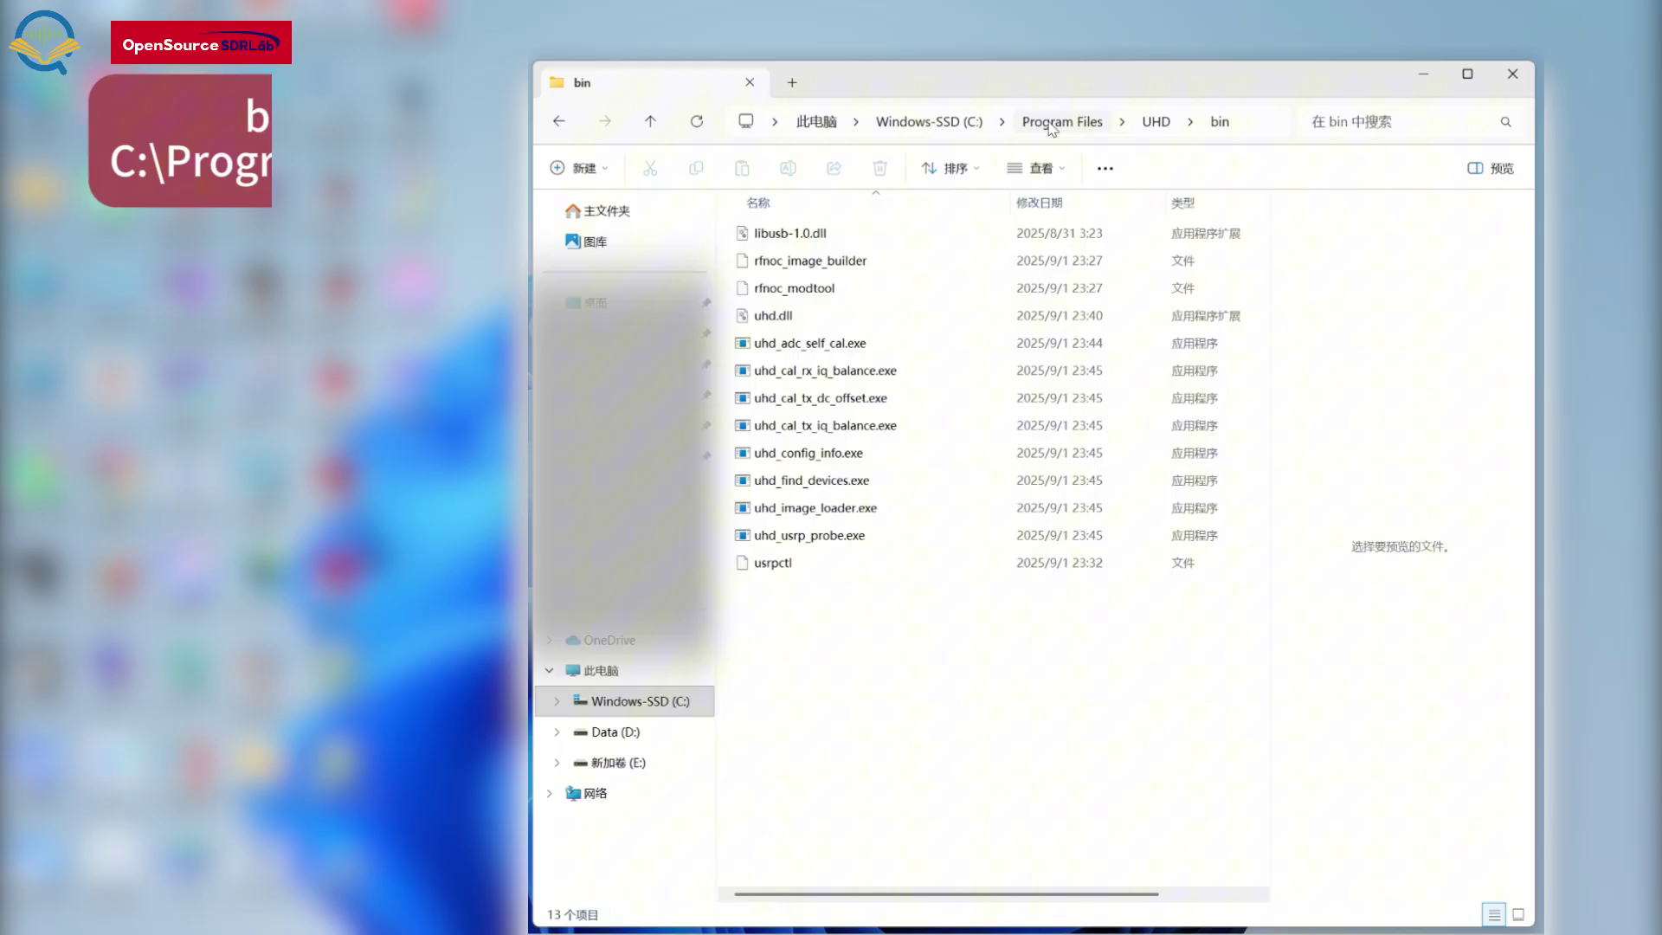
pyautogui.click(1156, 121)
pyautogui.doubleClick(779, 234)
pyautogui.click(1263, 124)
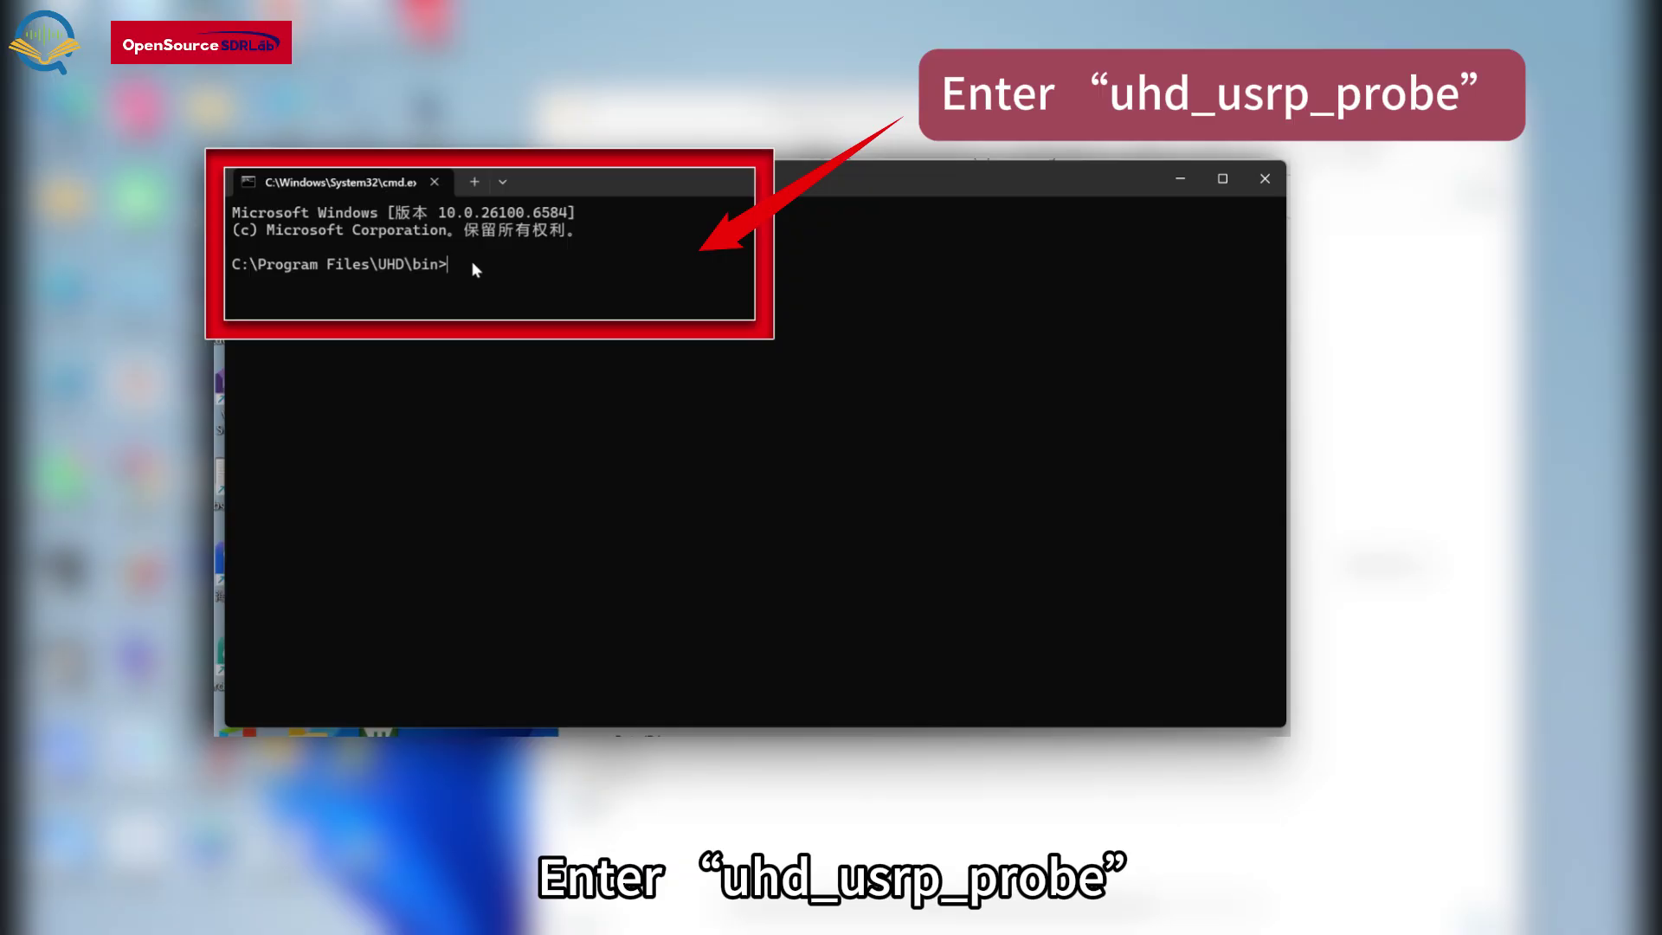
# - Run uhd_usrp_probe.exe to list the B210's details, including 50–6000 MHz TX frontends
pyautogui.write('uhd_usrp_probe.exe')
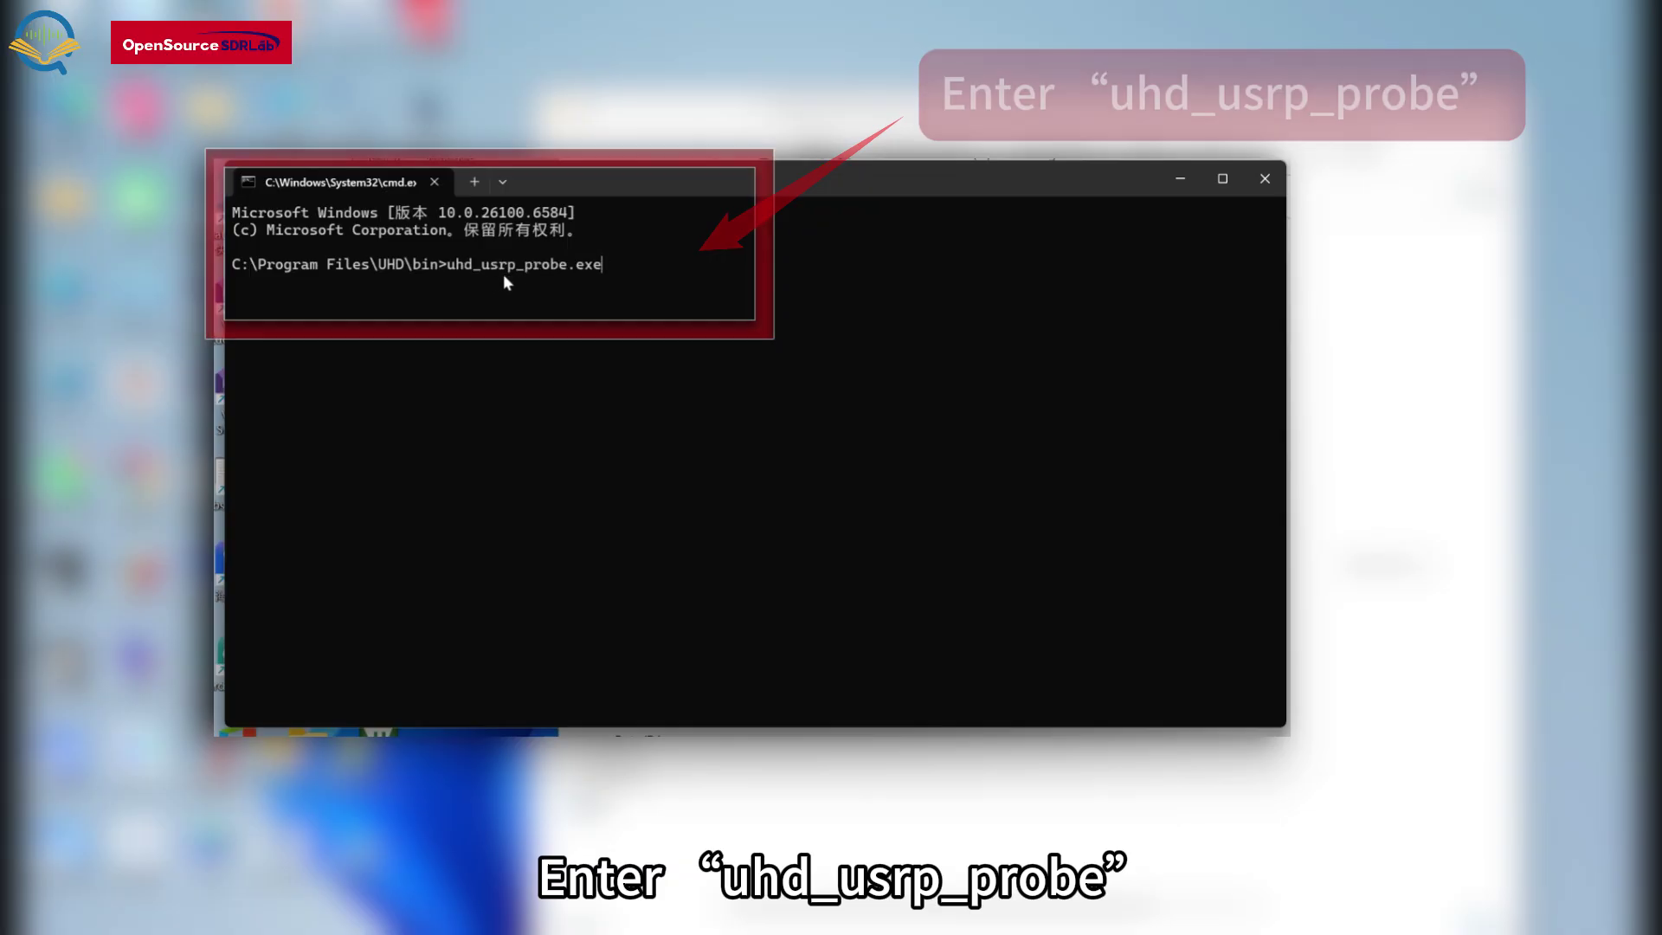
pyautogui.press('Return')
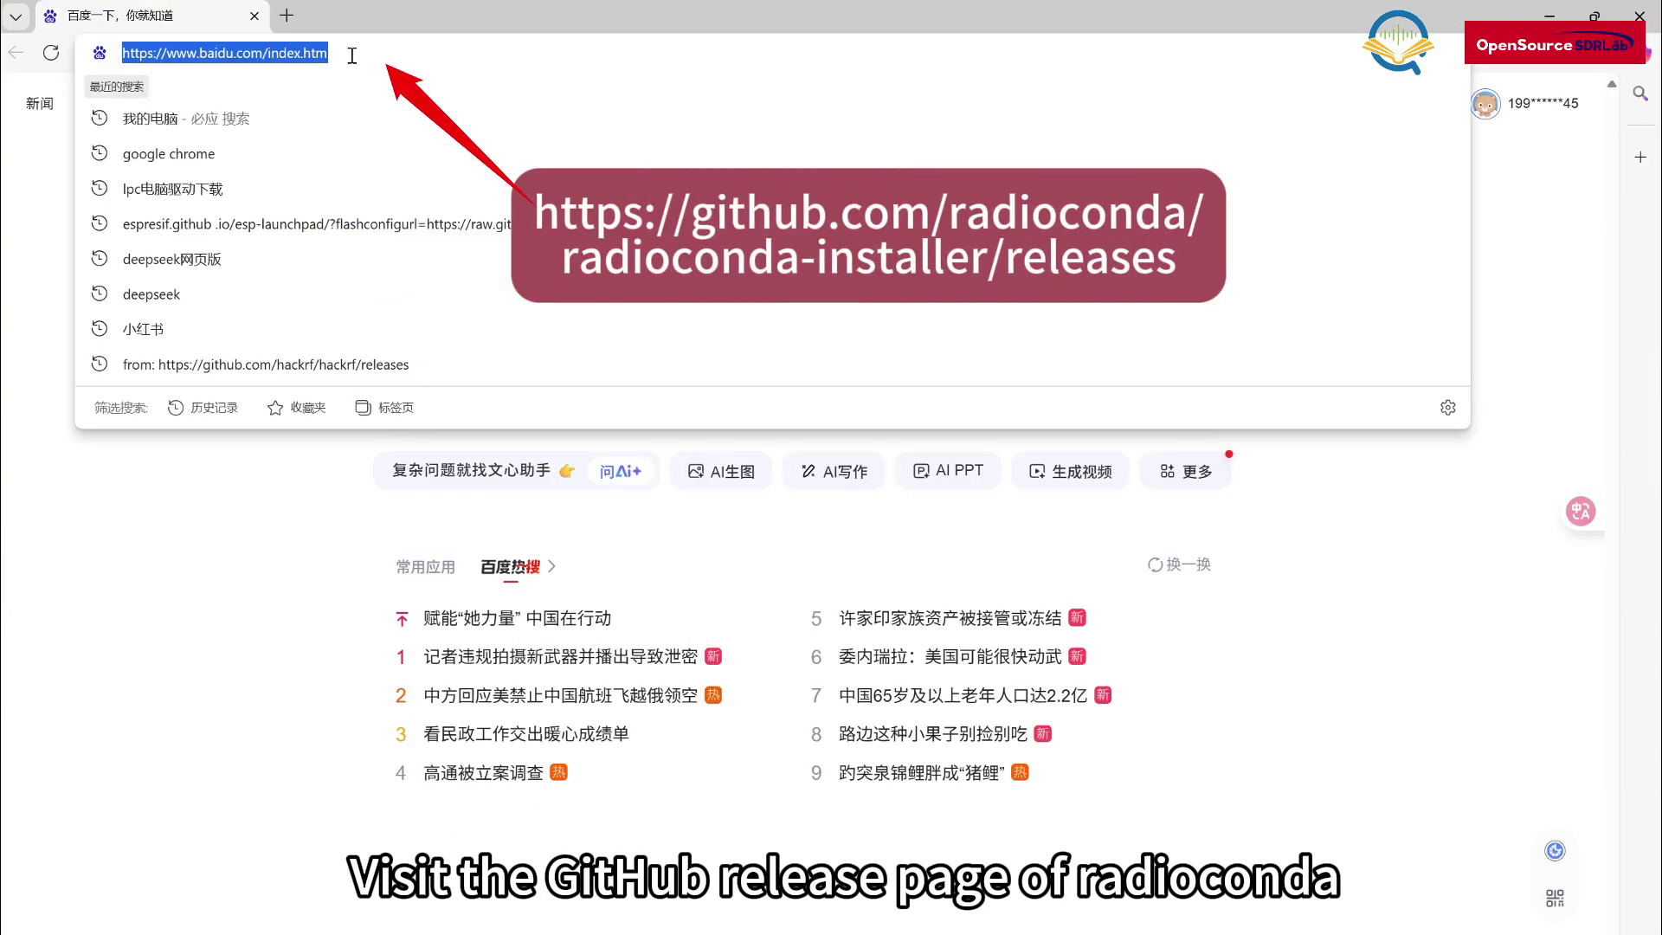
# - Load the radioconda-installer releases page and show all 24 assets of release 2025.03.14
pyautogui.write('https://github.com/radioconda/radioconda-installer/releases')
pyautogui.press('Return')
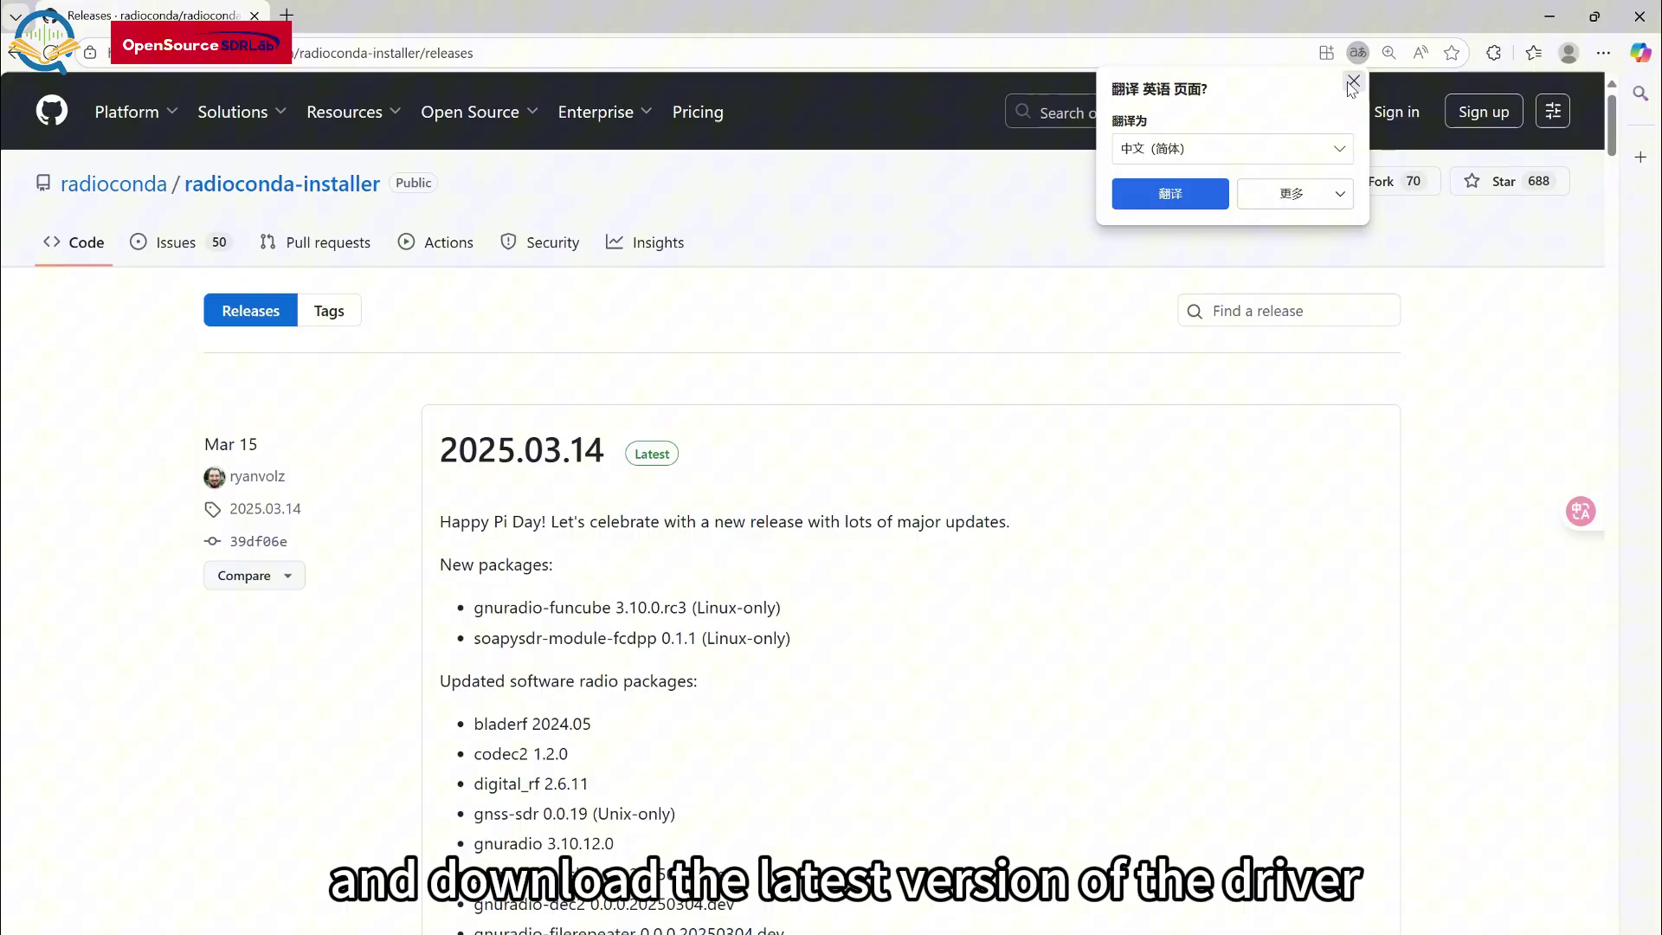
pyautogui.click(1352, 83)
pyautogui.scroll(-20, 923, 430)
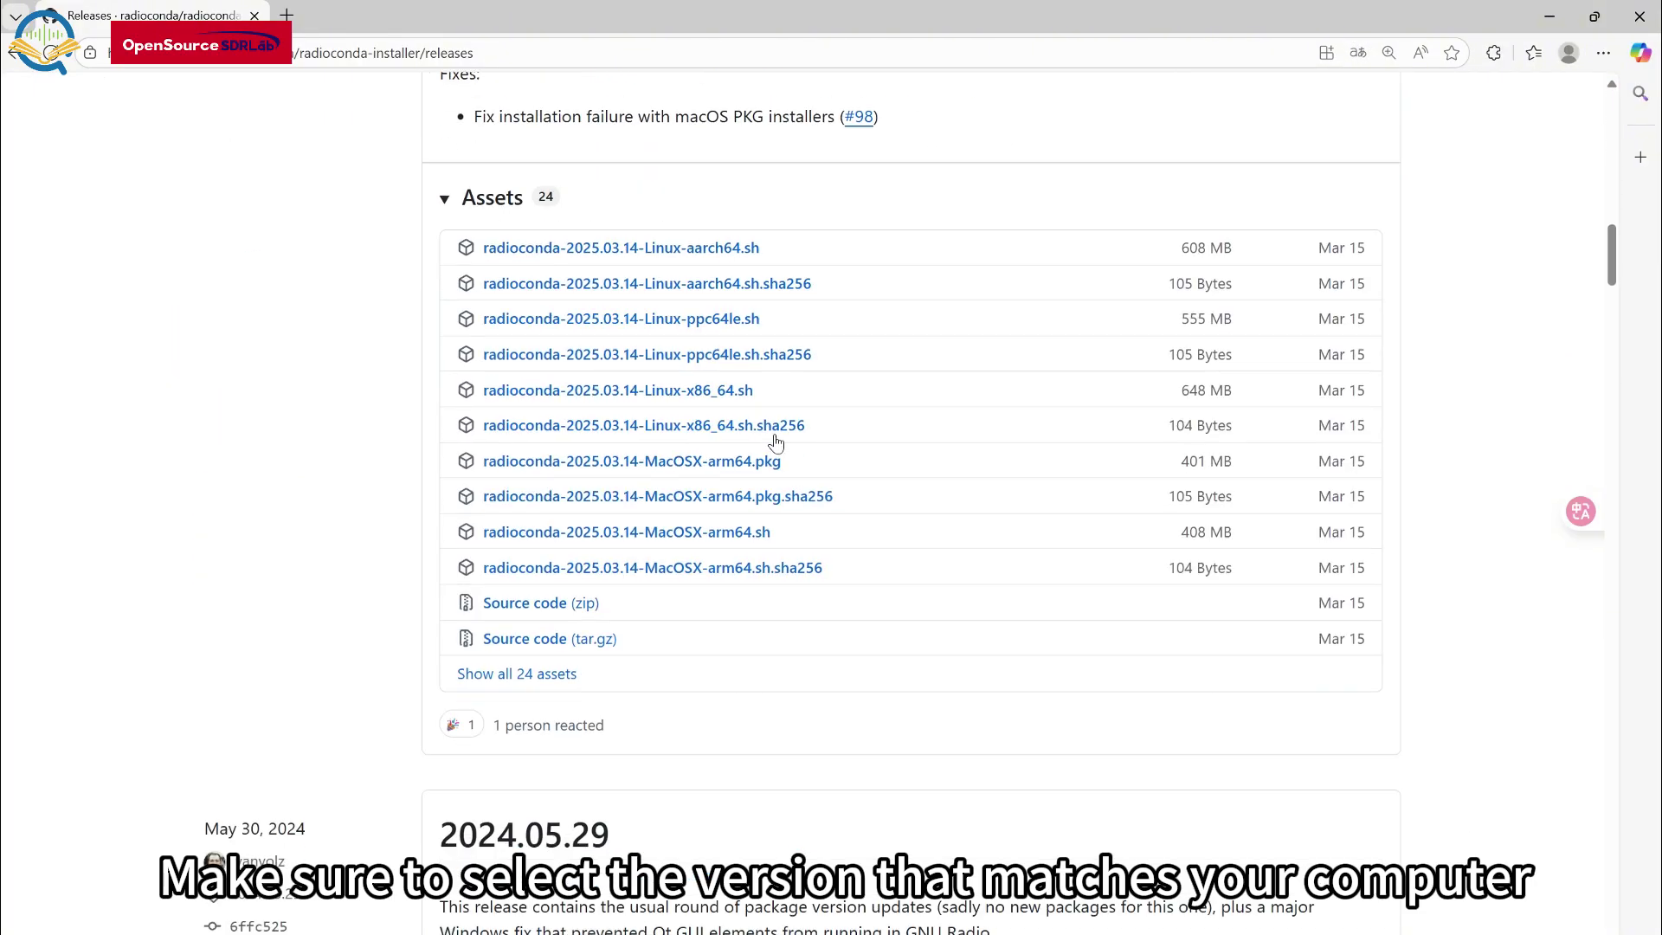
pyautogui.click(519, 675)
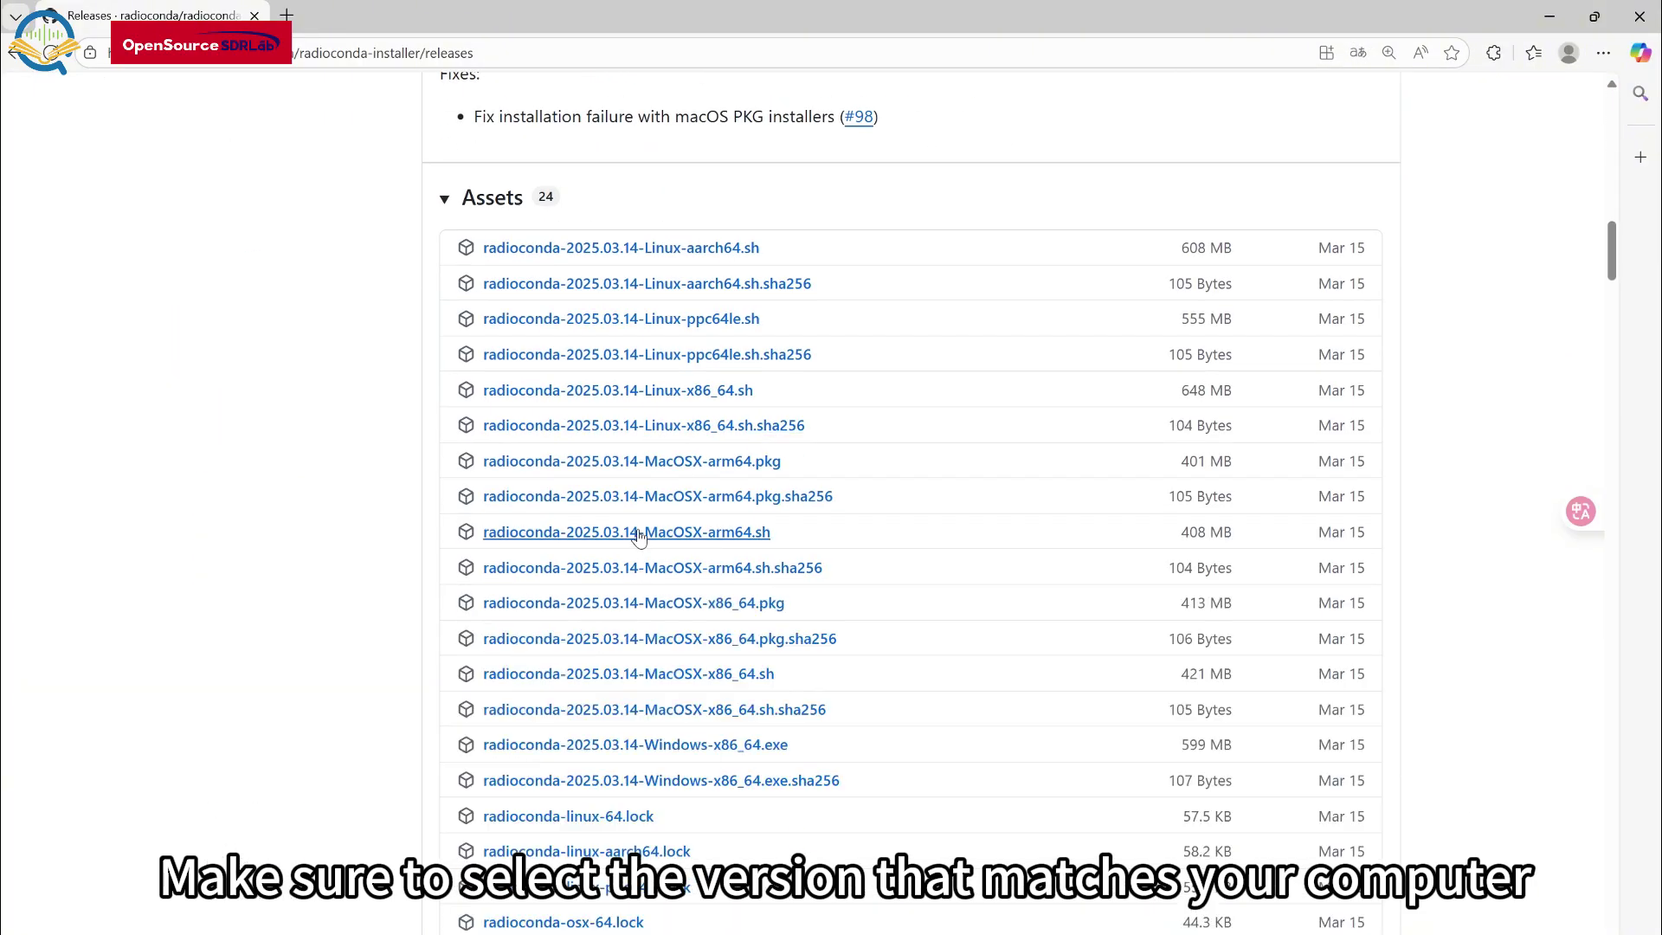
pyautogui.scroll(-2, 684, 543)
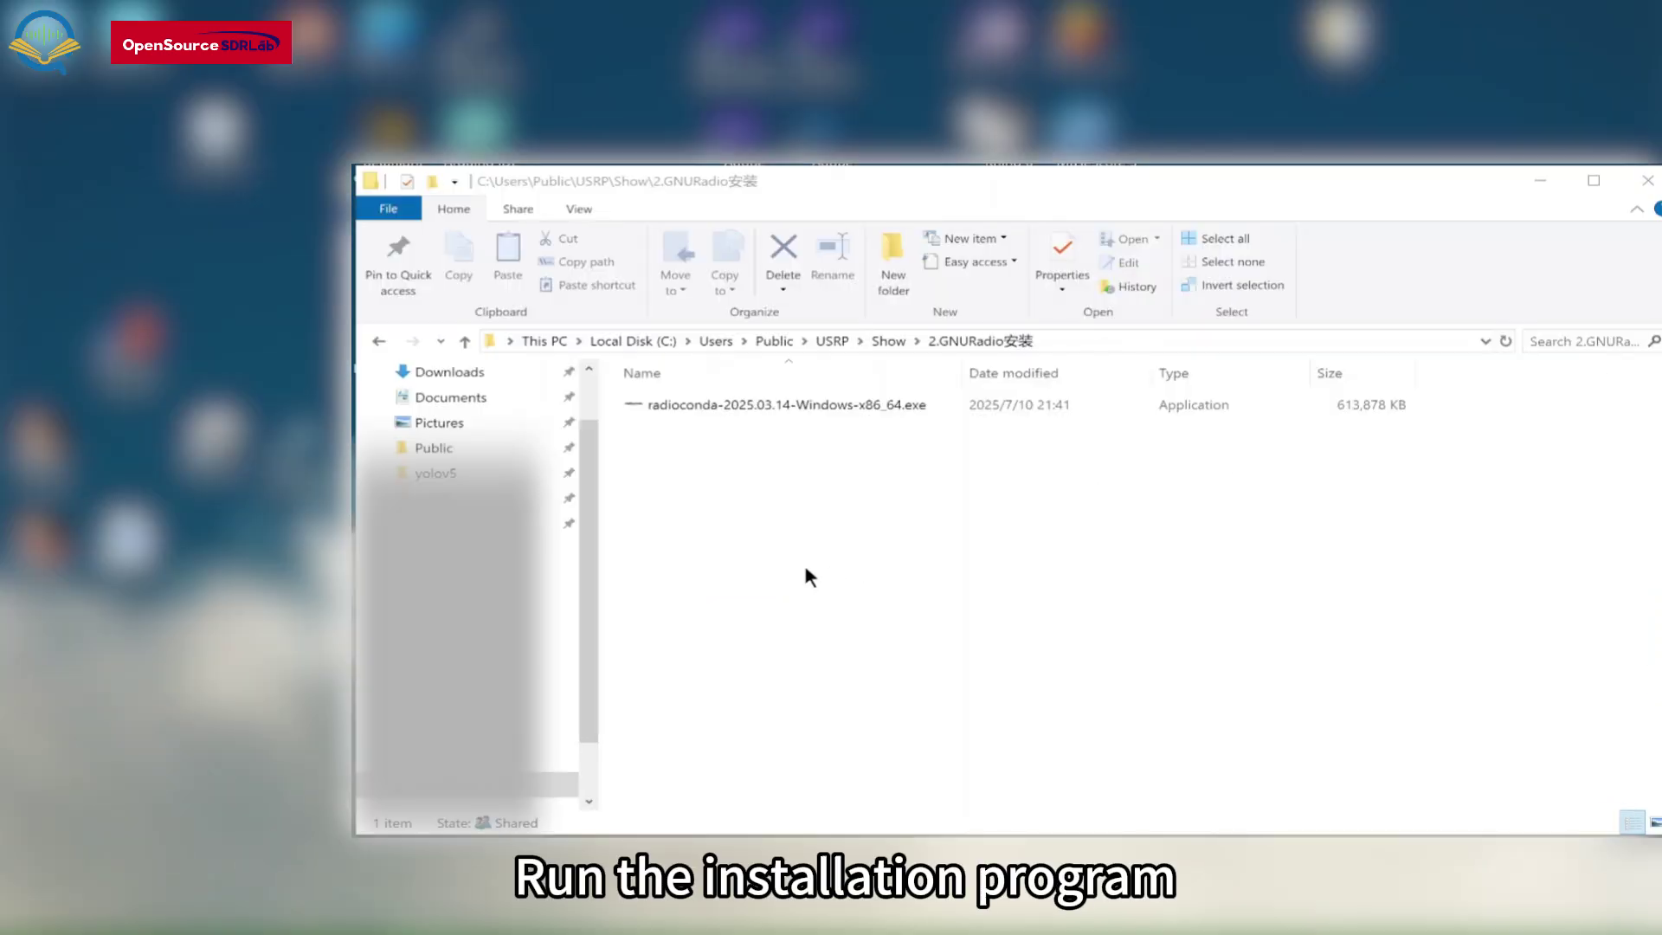
# - Install radioconda 2025.03.14 for Just Me with the default location and options
pyautogui.doubleClick(719, 405)
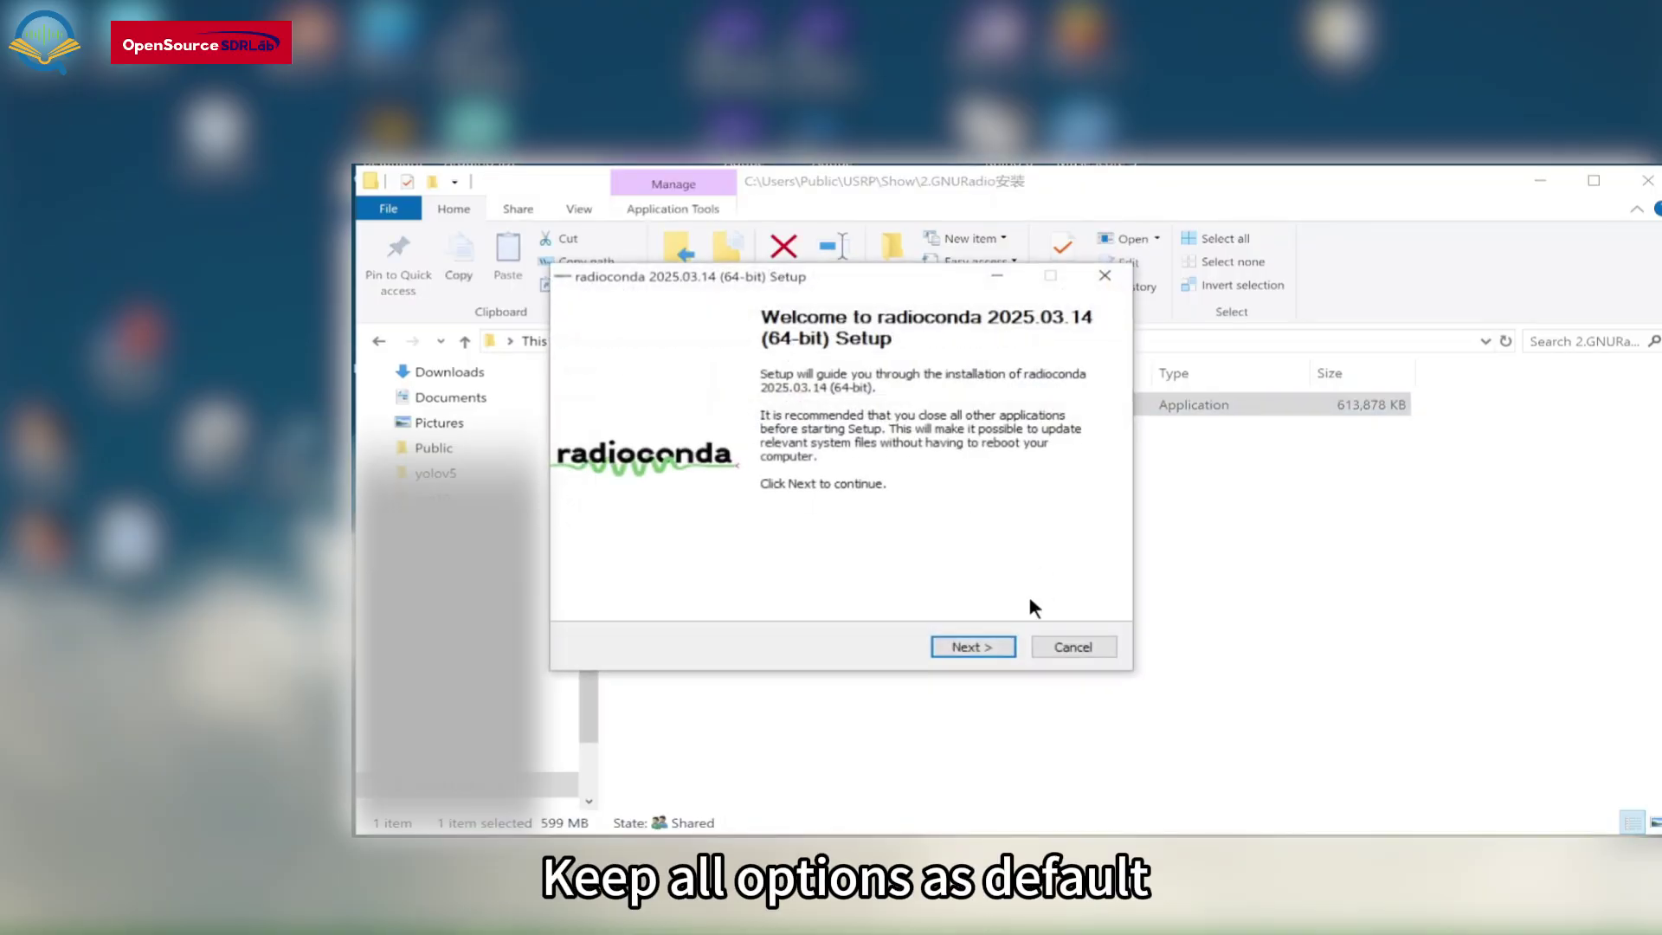
pyautogui.click(985, 649)
pyautogui.click(978, 647)
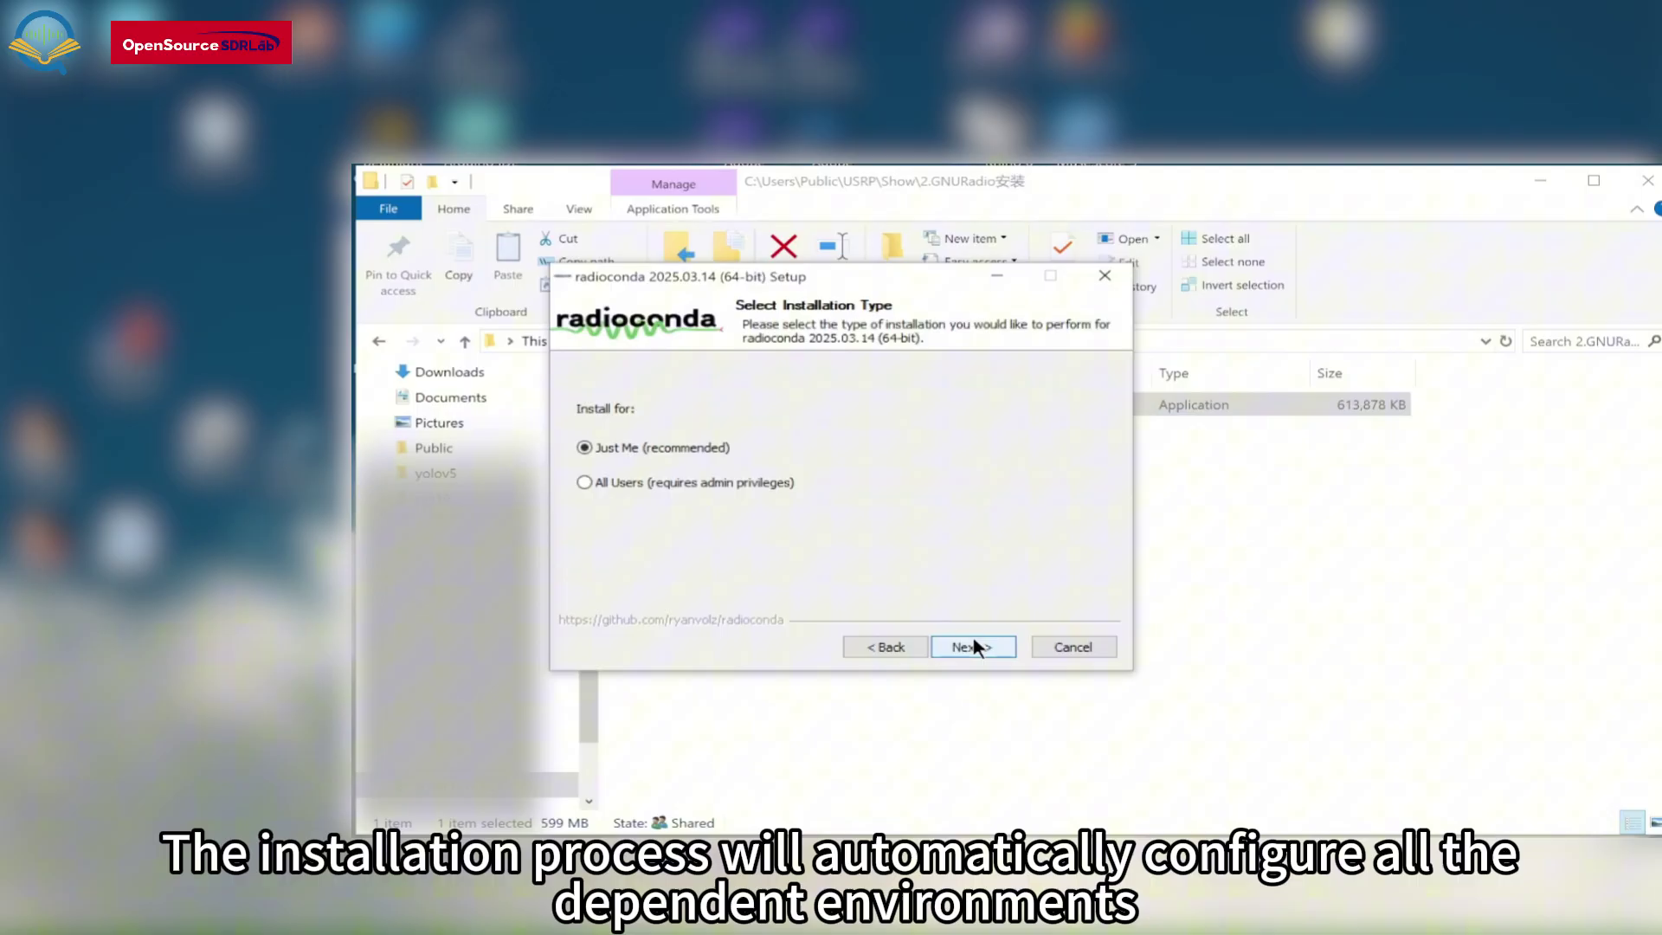
pyautogui.click(974, 647)
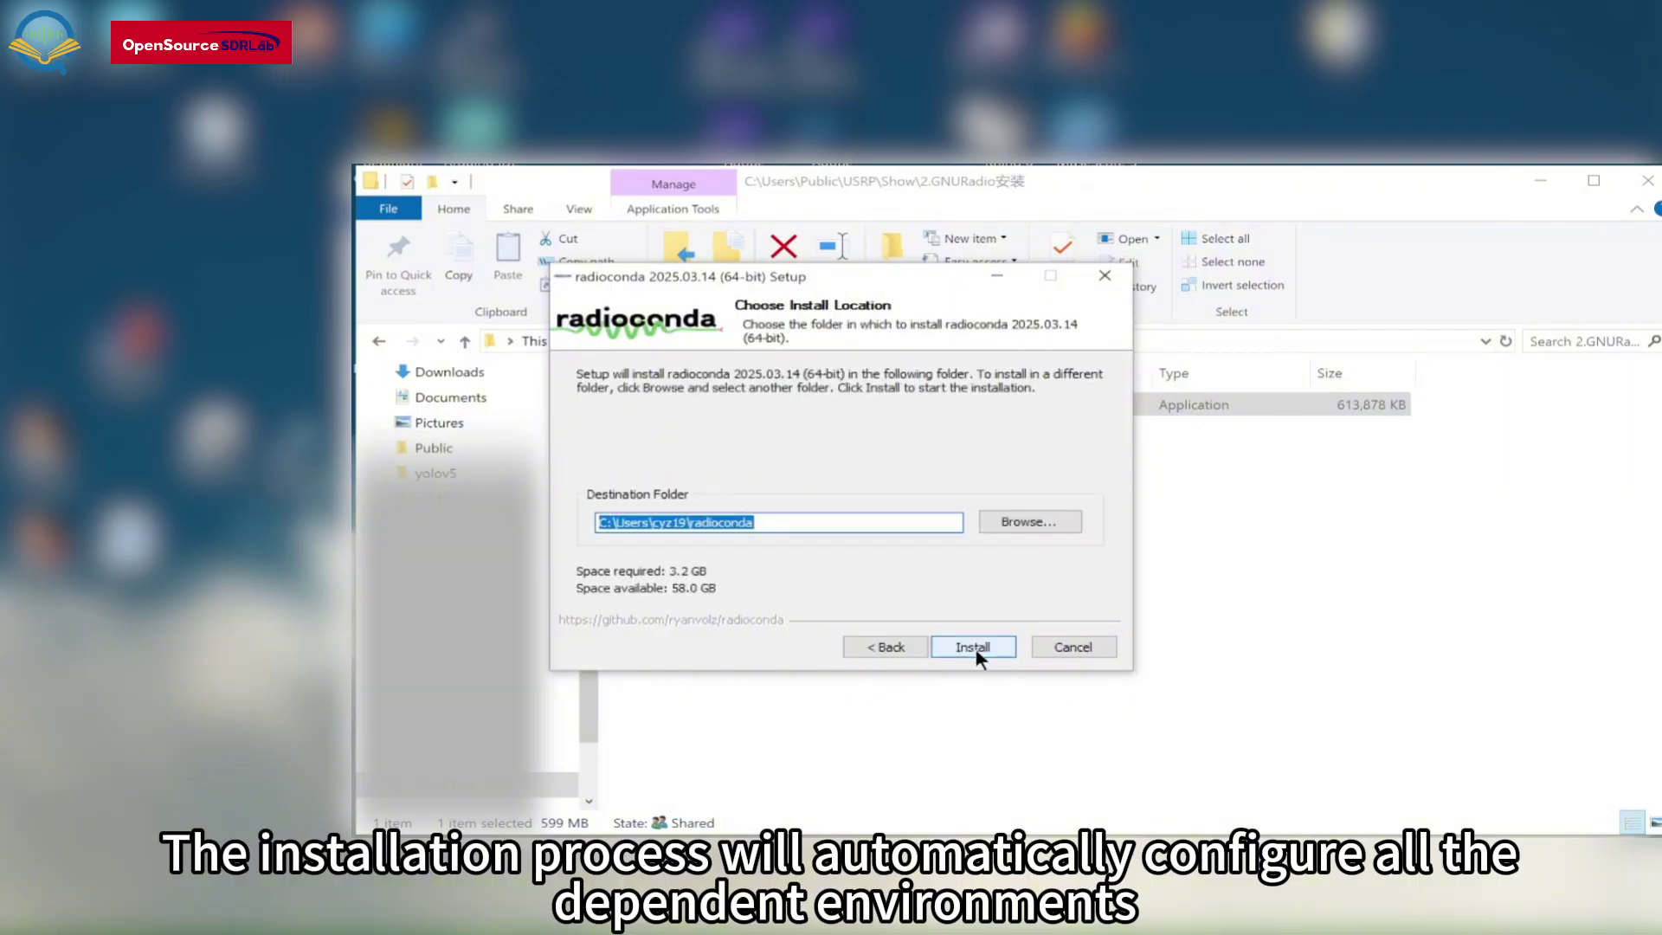
pyautogui.click(975, 648)
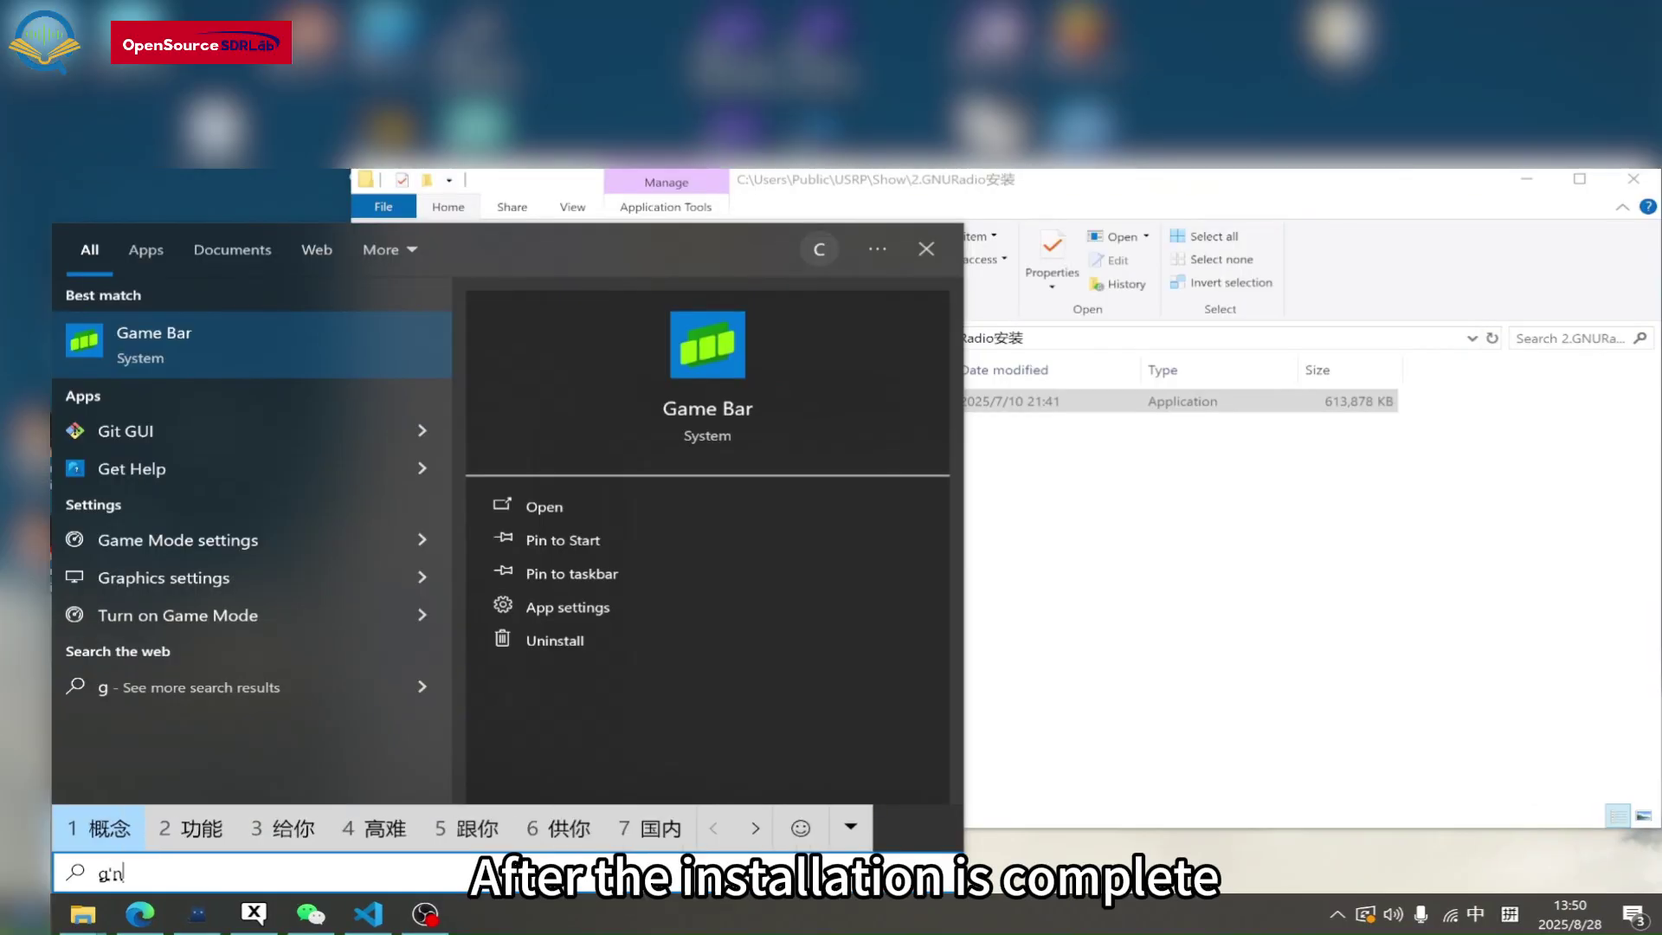
# - Search the Start menu for gnu and launch GNU Radio Companion
pyautogui.press('Return')
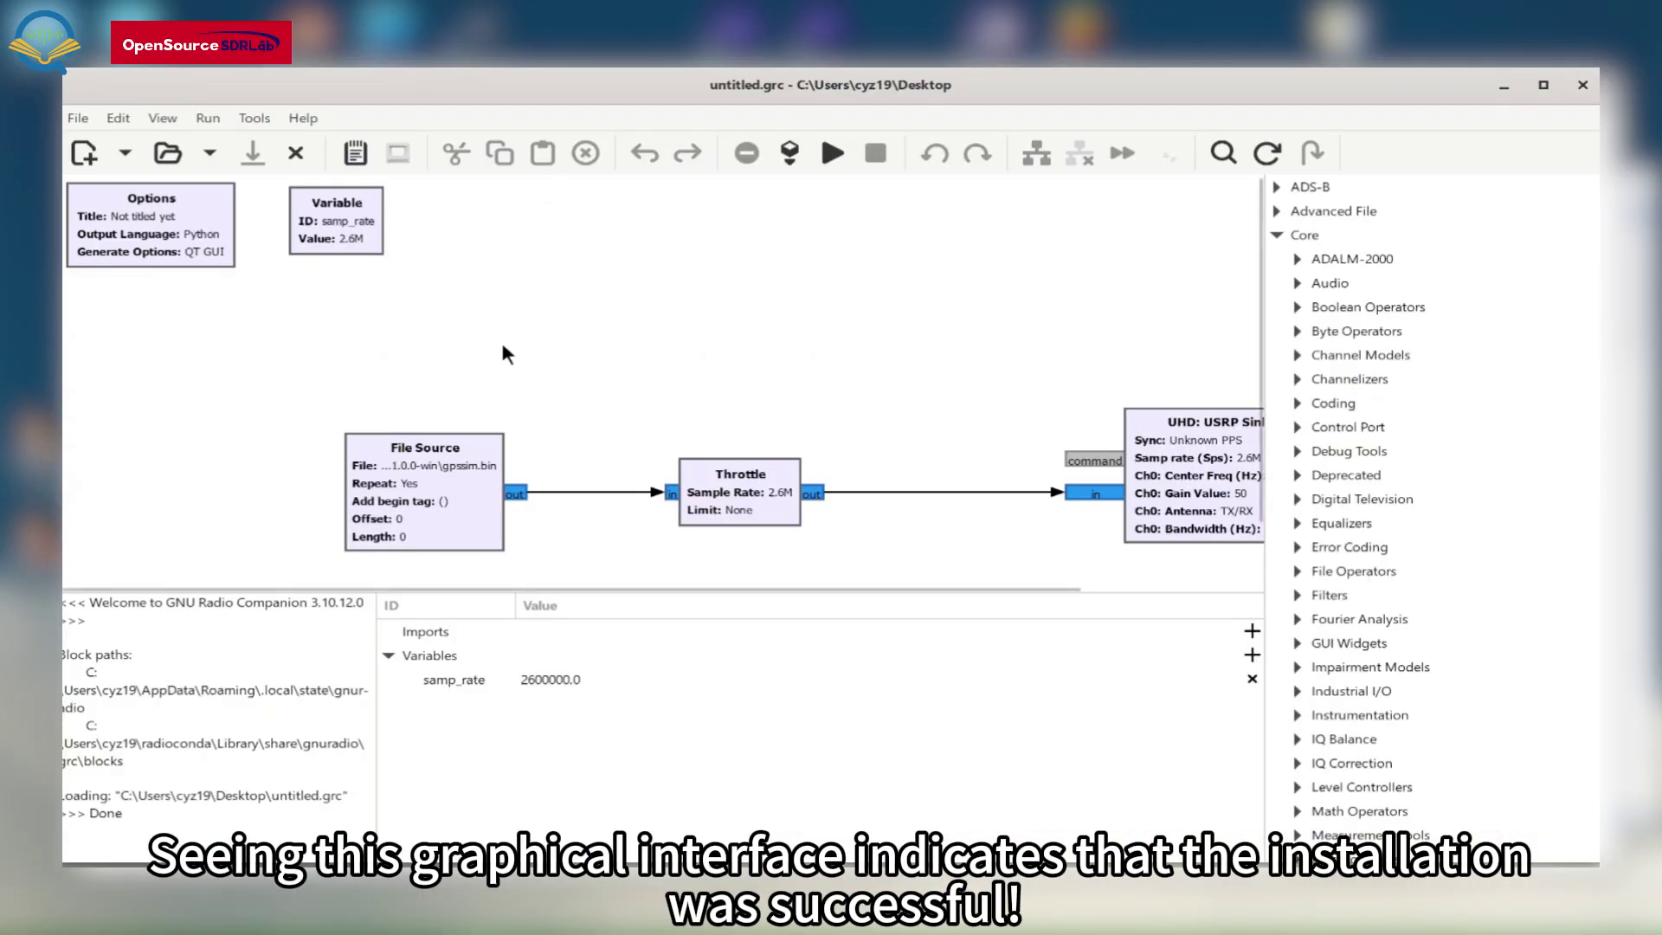
pyautogui.scroll(-2, 500, 346)
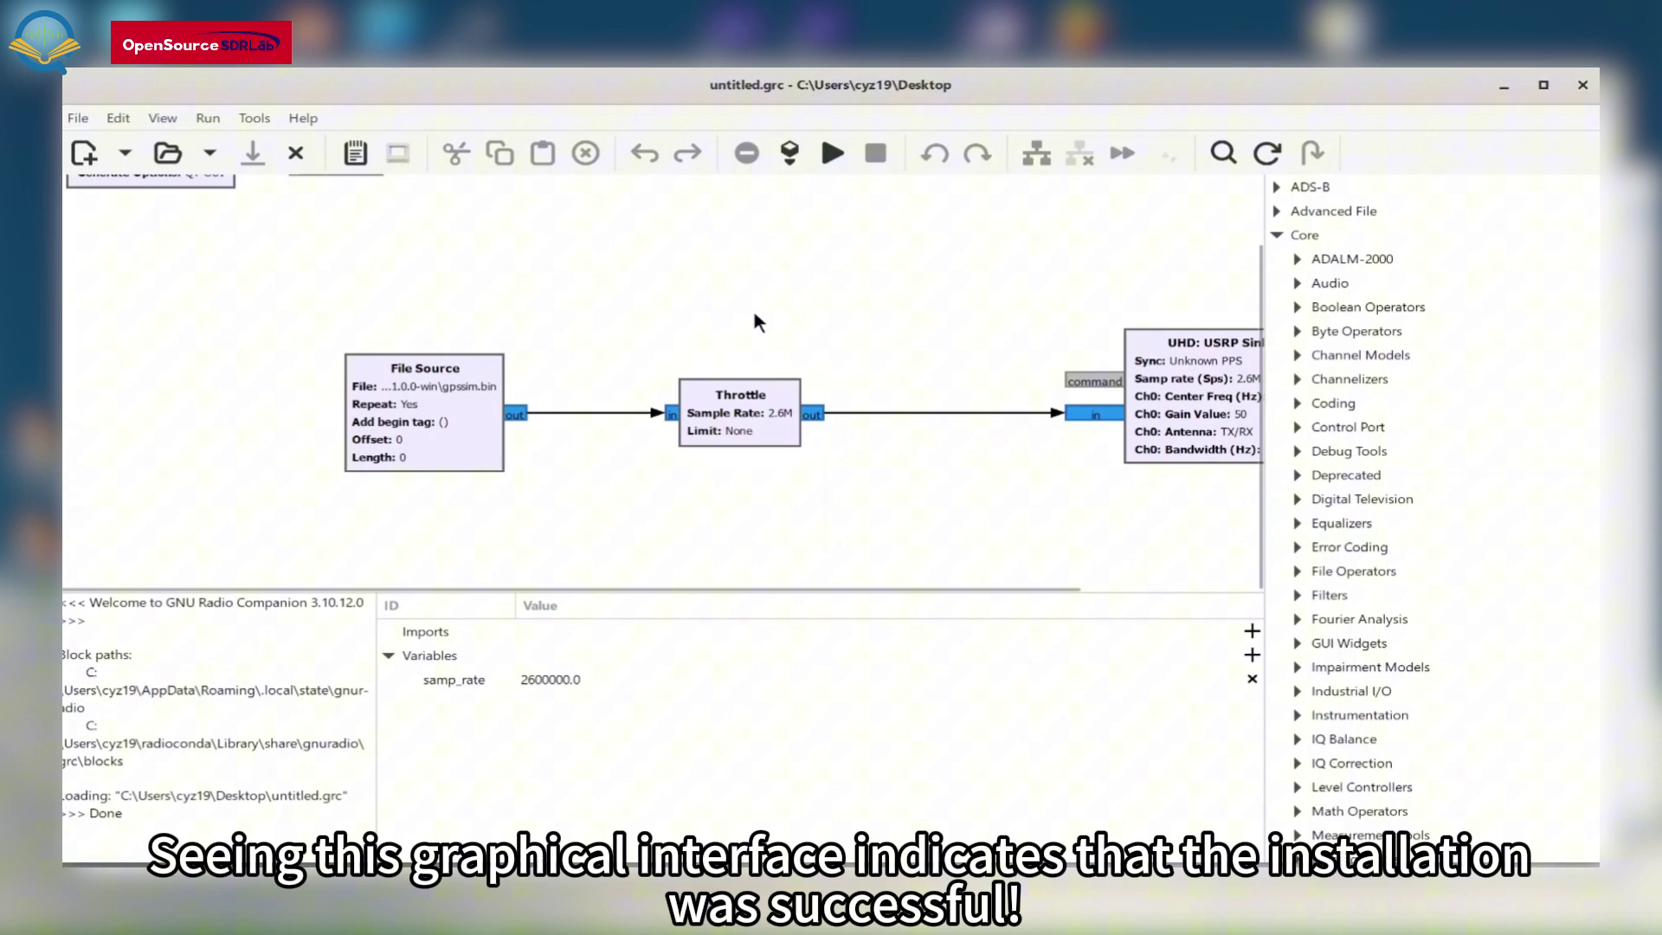
pyautogui.hscroll(5, 550, 312)
pyautogui.scroll(2, 1195, 316)
pyautogui.scroll(-10, 1413, 371)
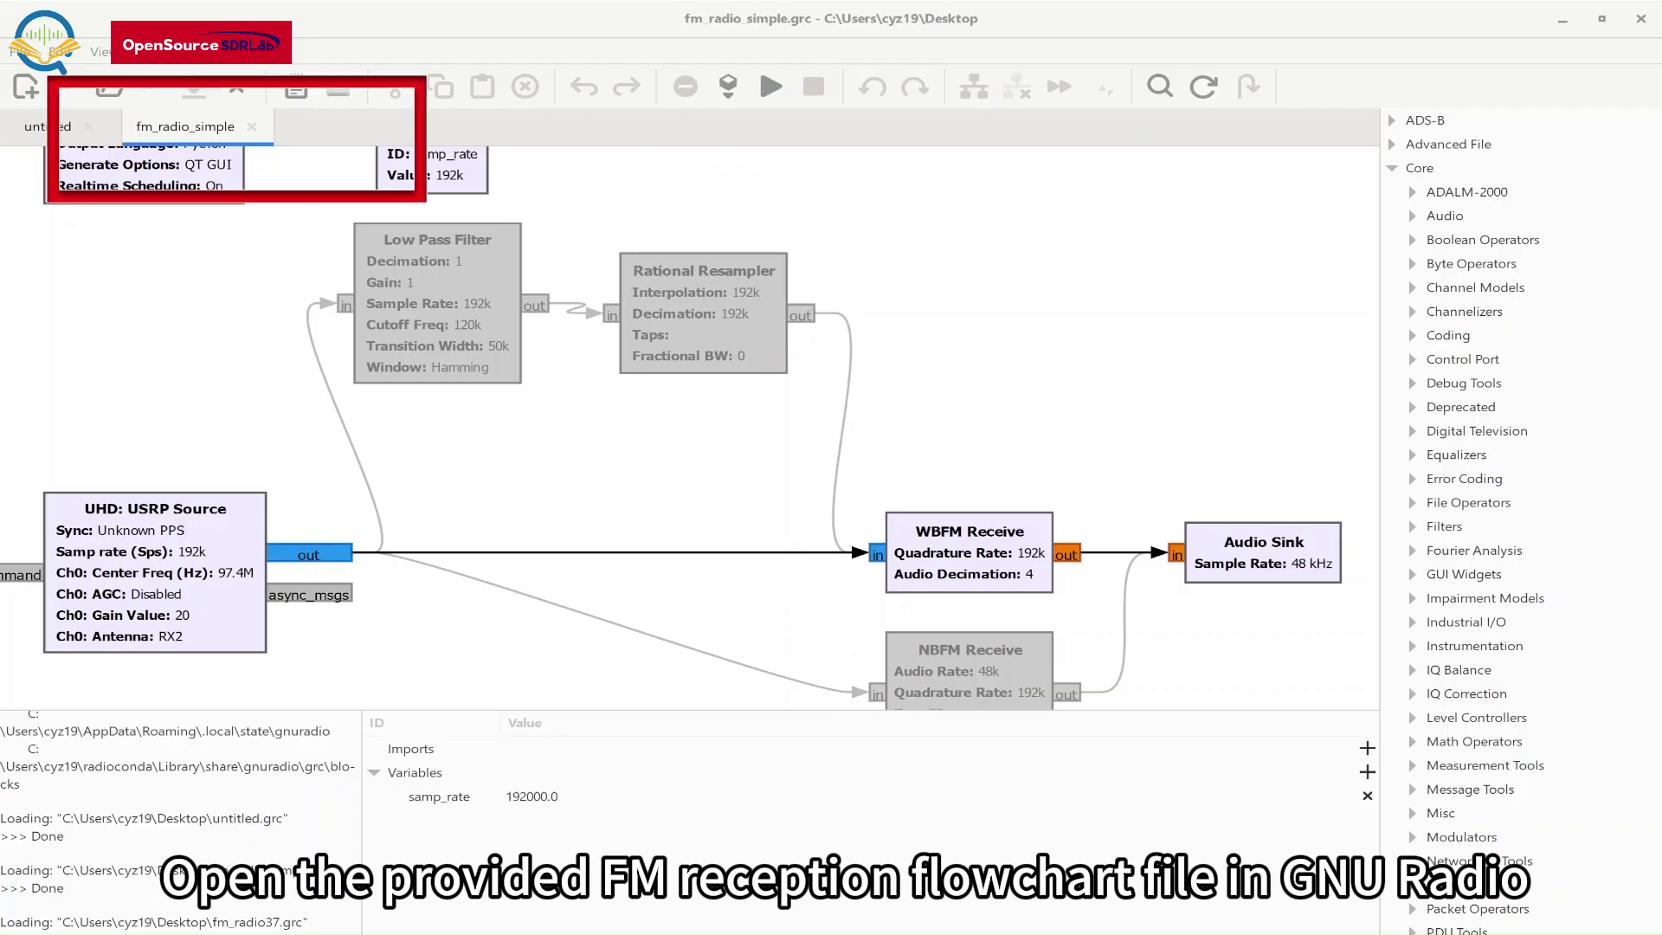
# - Scroll the canvas to view the USRP Source 97.4M → WBFM Receive → 48 kHz Audio Sink chain
pyautogui.scroll(2, 602, 412)
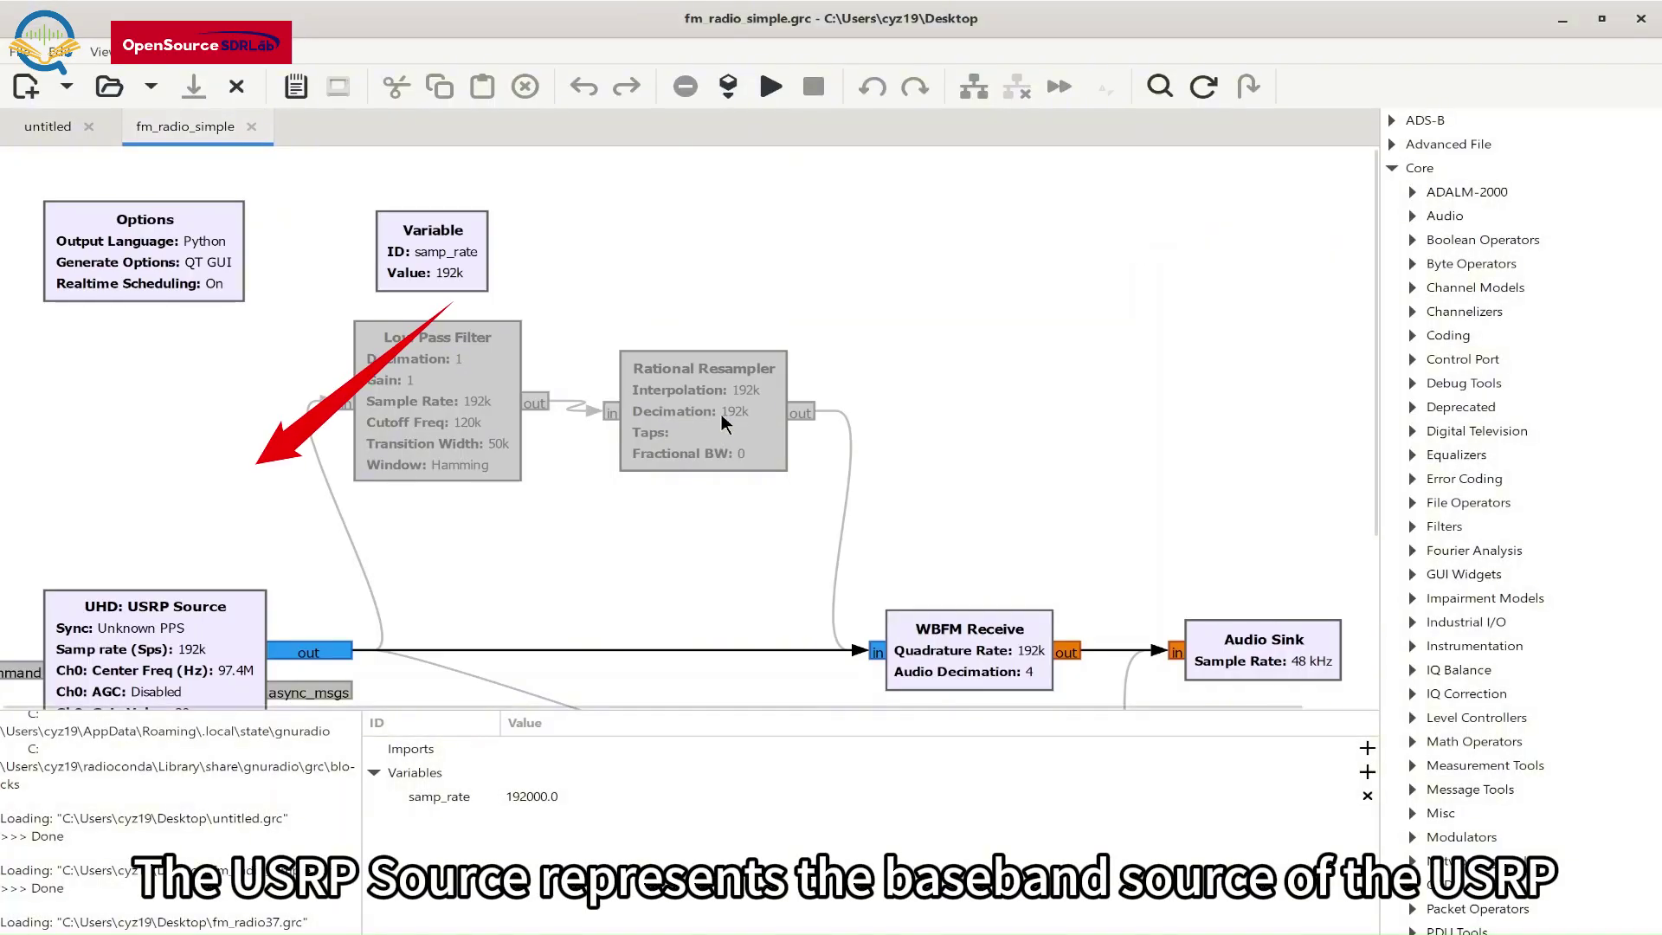
pyautogui.scroll(-3, 720, 414)
pyautogui.click(141, 514)
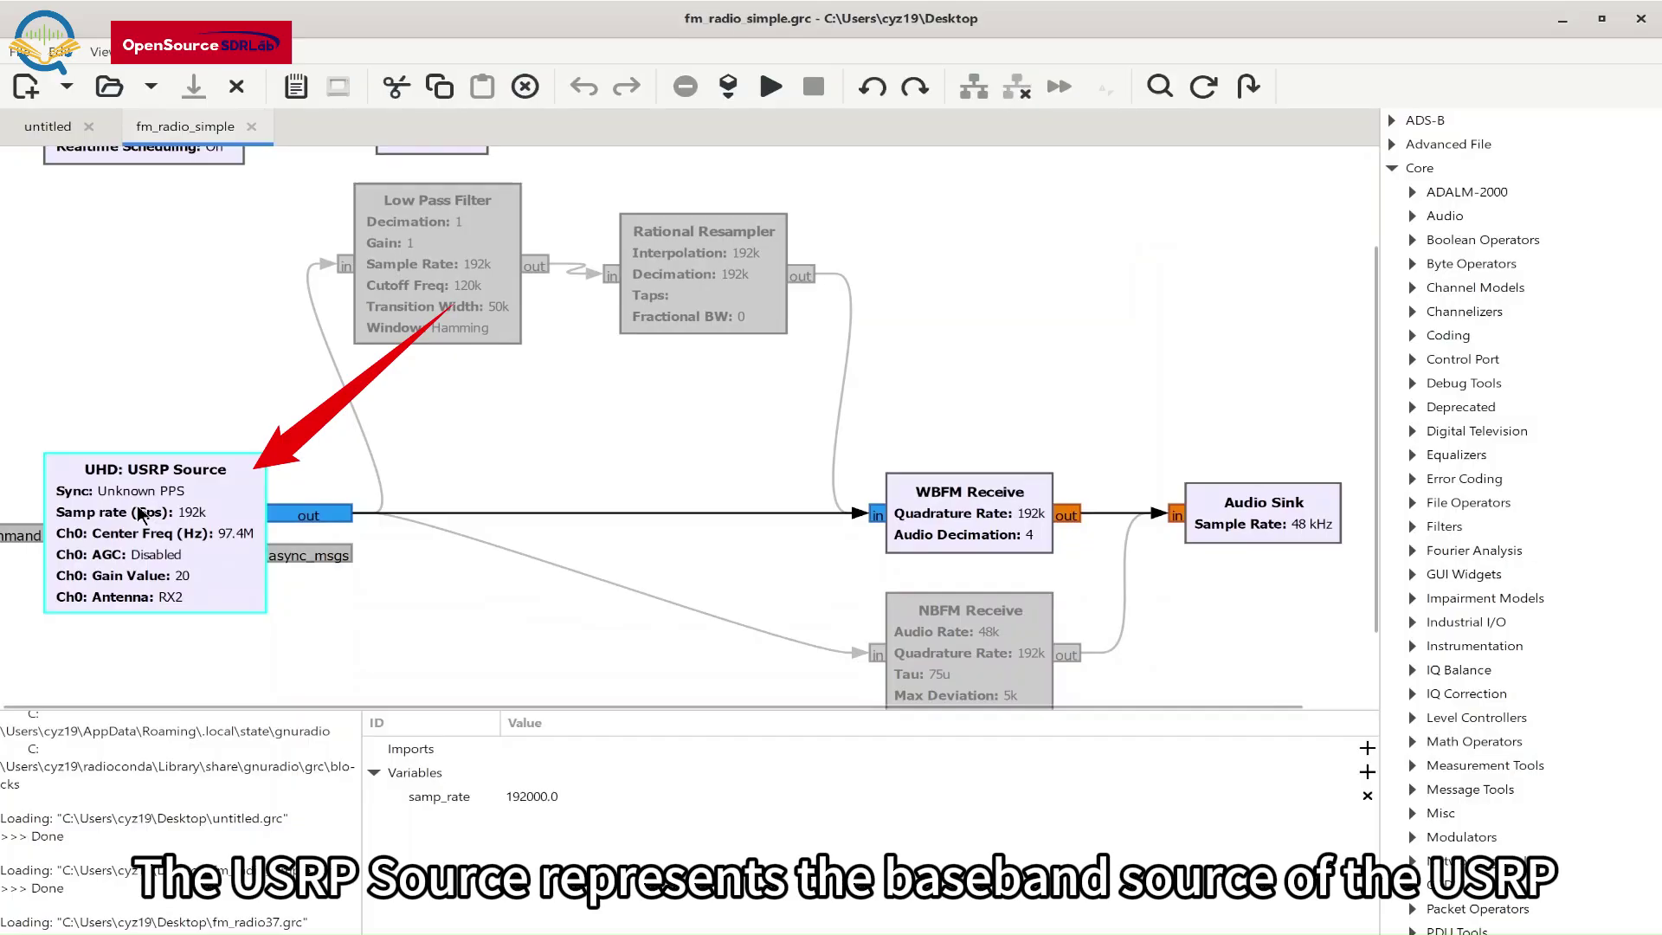
pyautogui.doubleClick(141, 514)
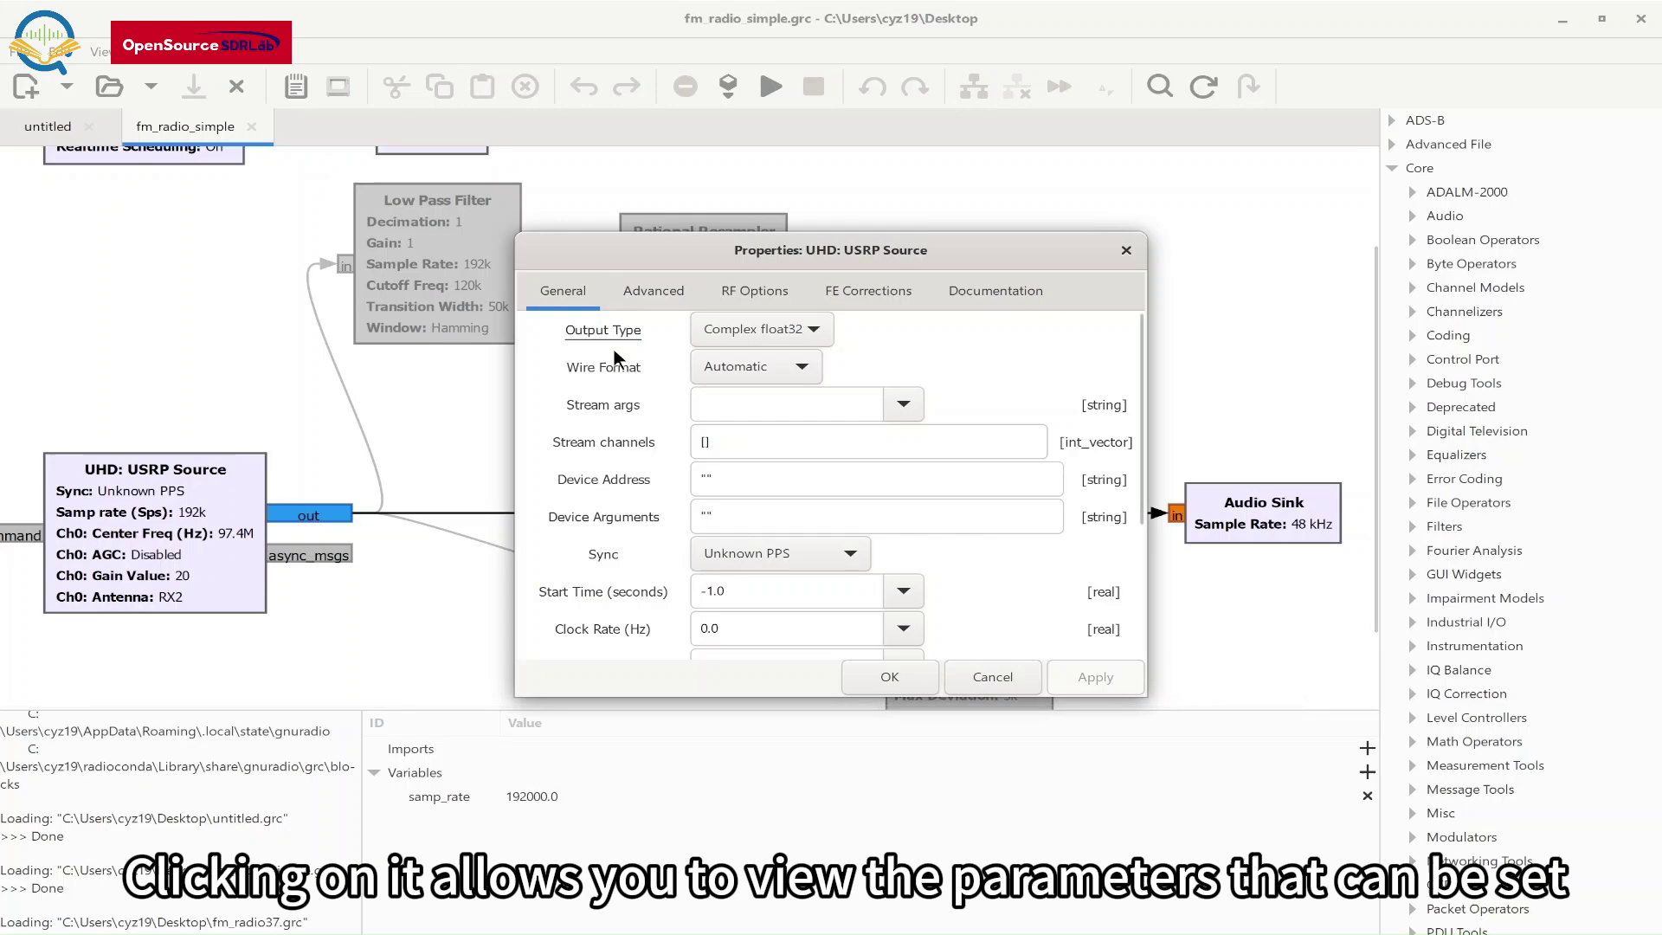
pyautogui.scroll(-5, 571, 377)
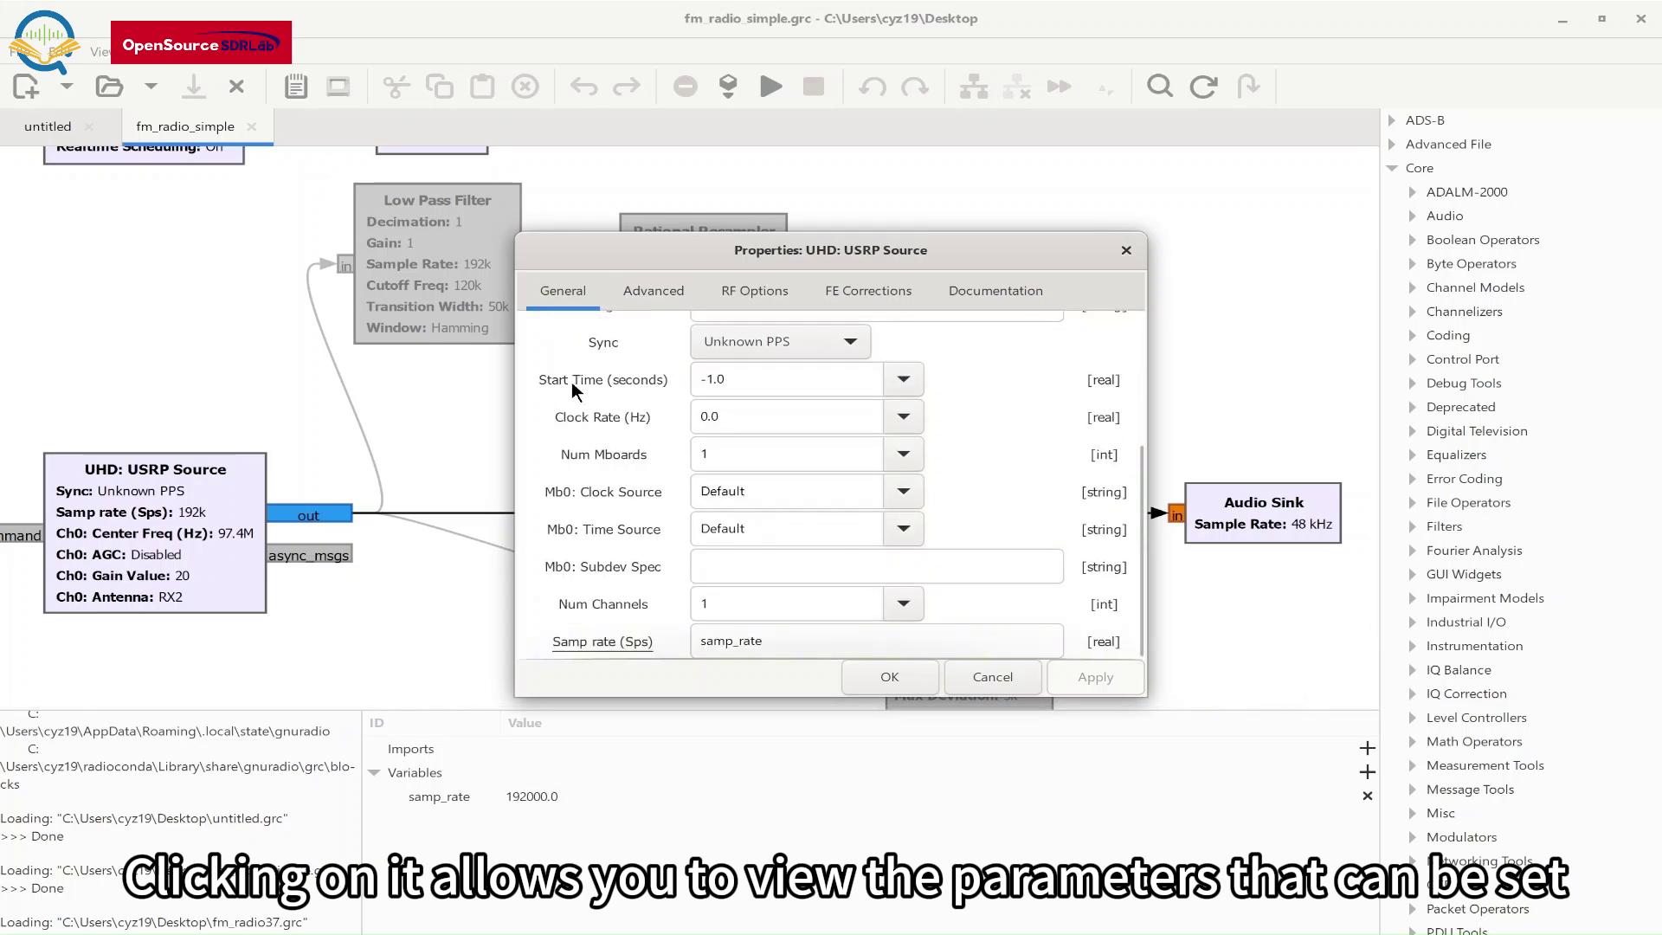
pyautogui.click(640, 286)
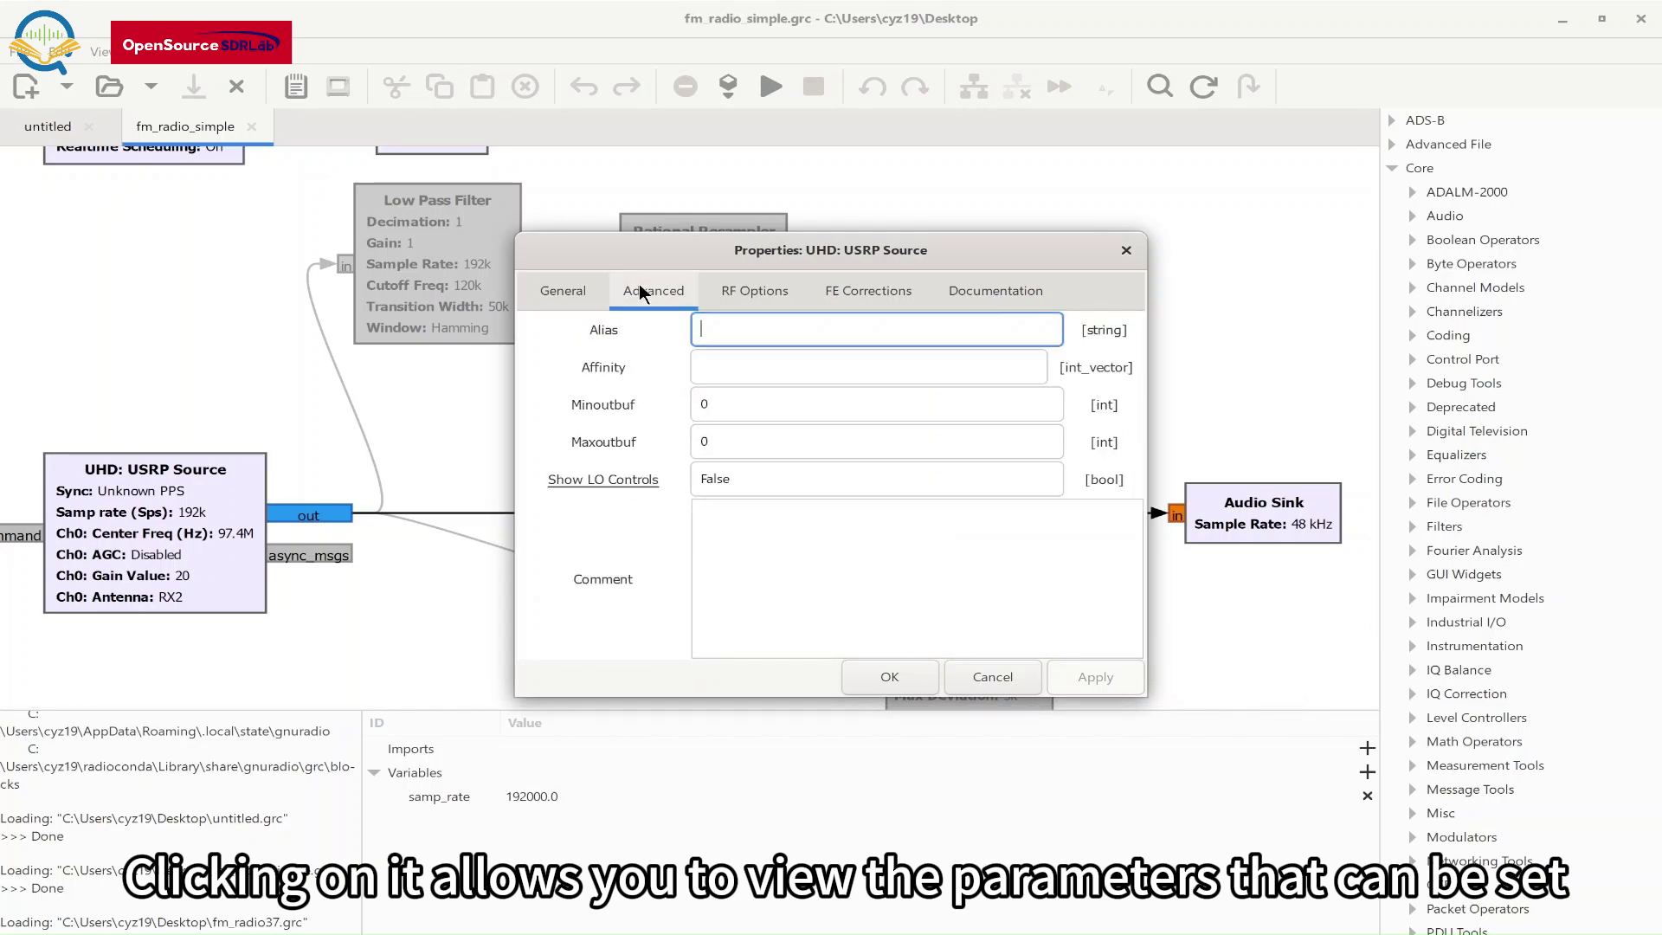
pyautogui.click(749, 289)
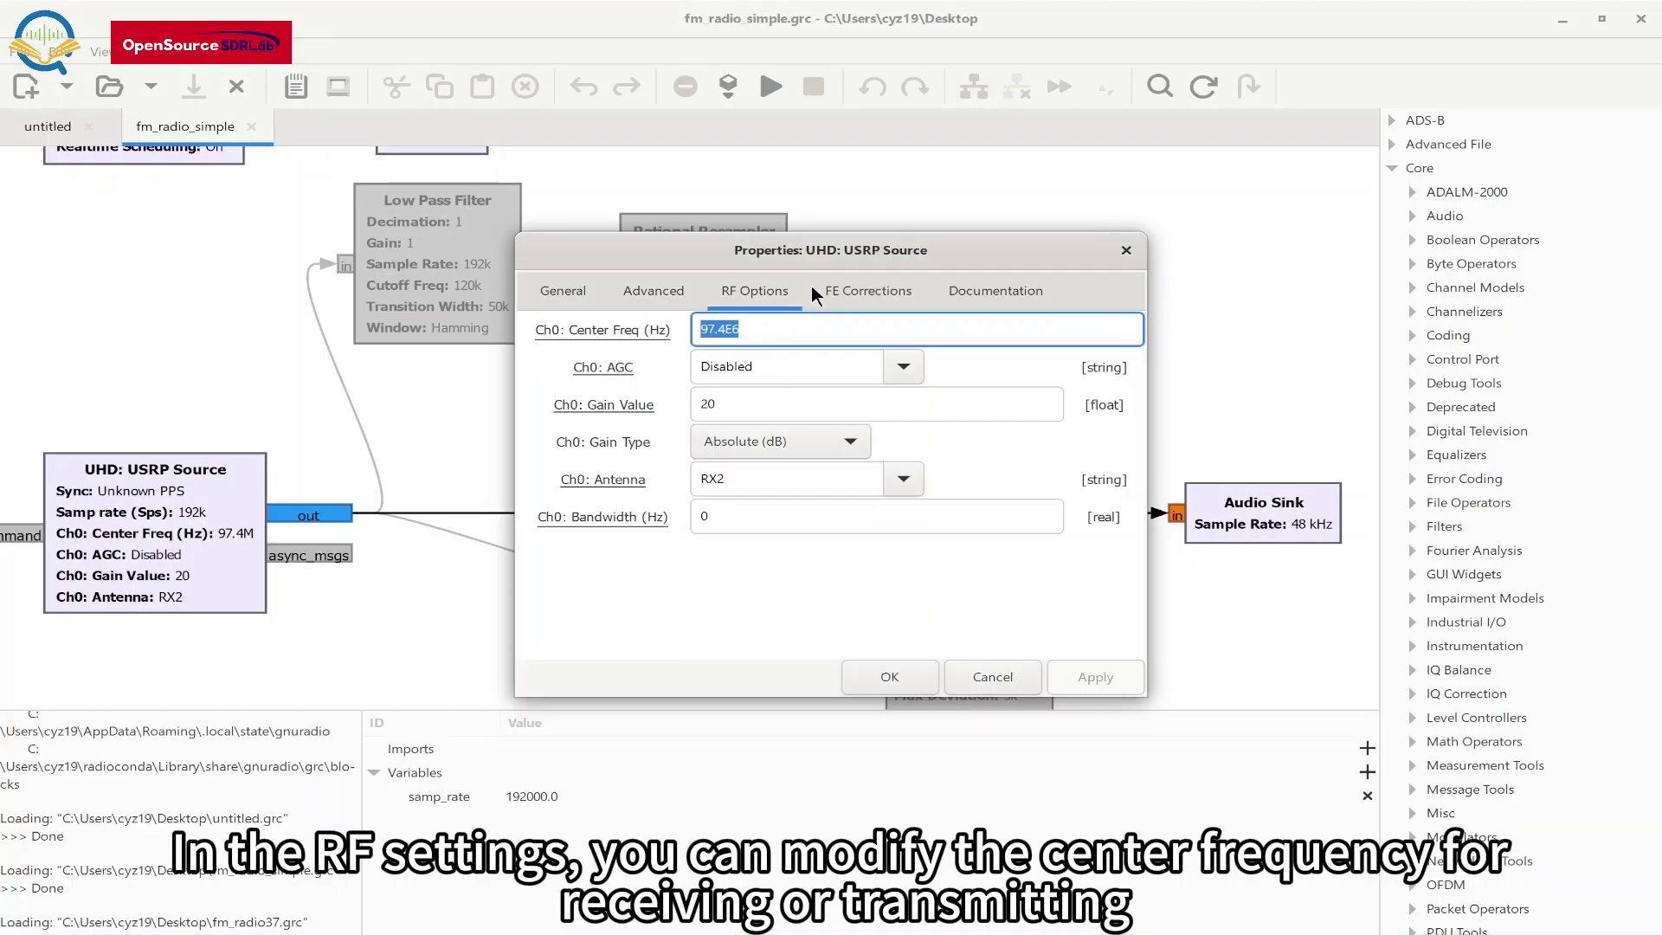
pyautogui.click(841, 289)
pyautogui.click(961, 291)
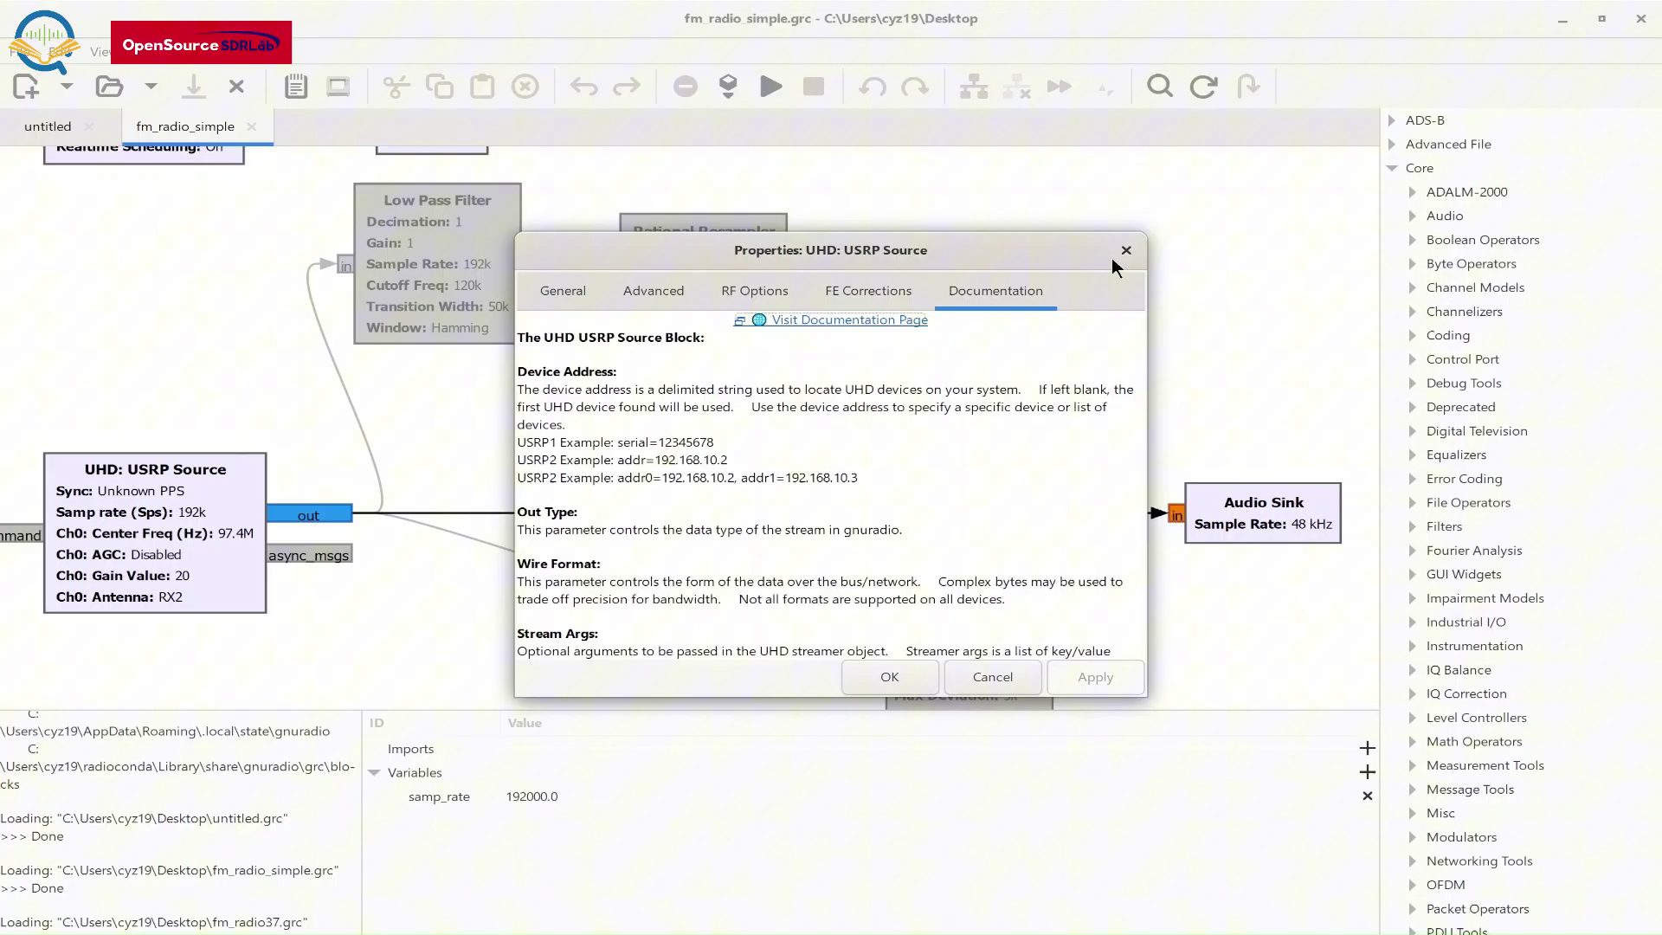
pyautogui.click(1125, 250)
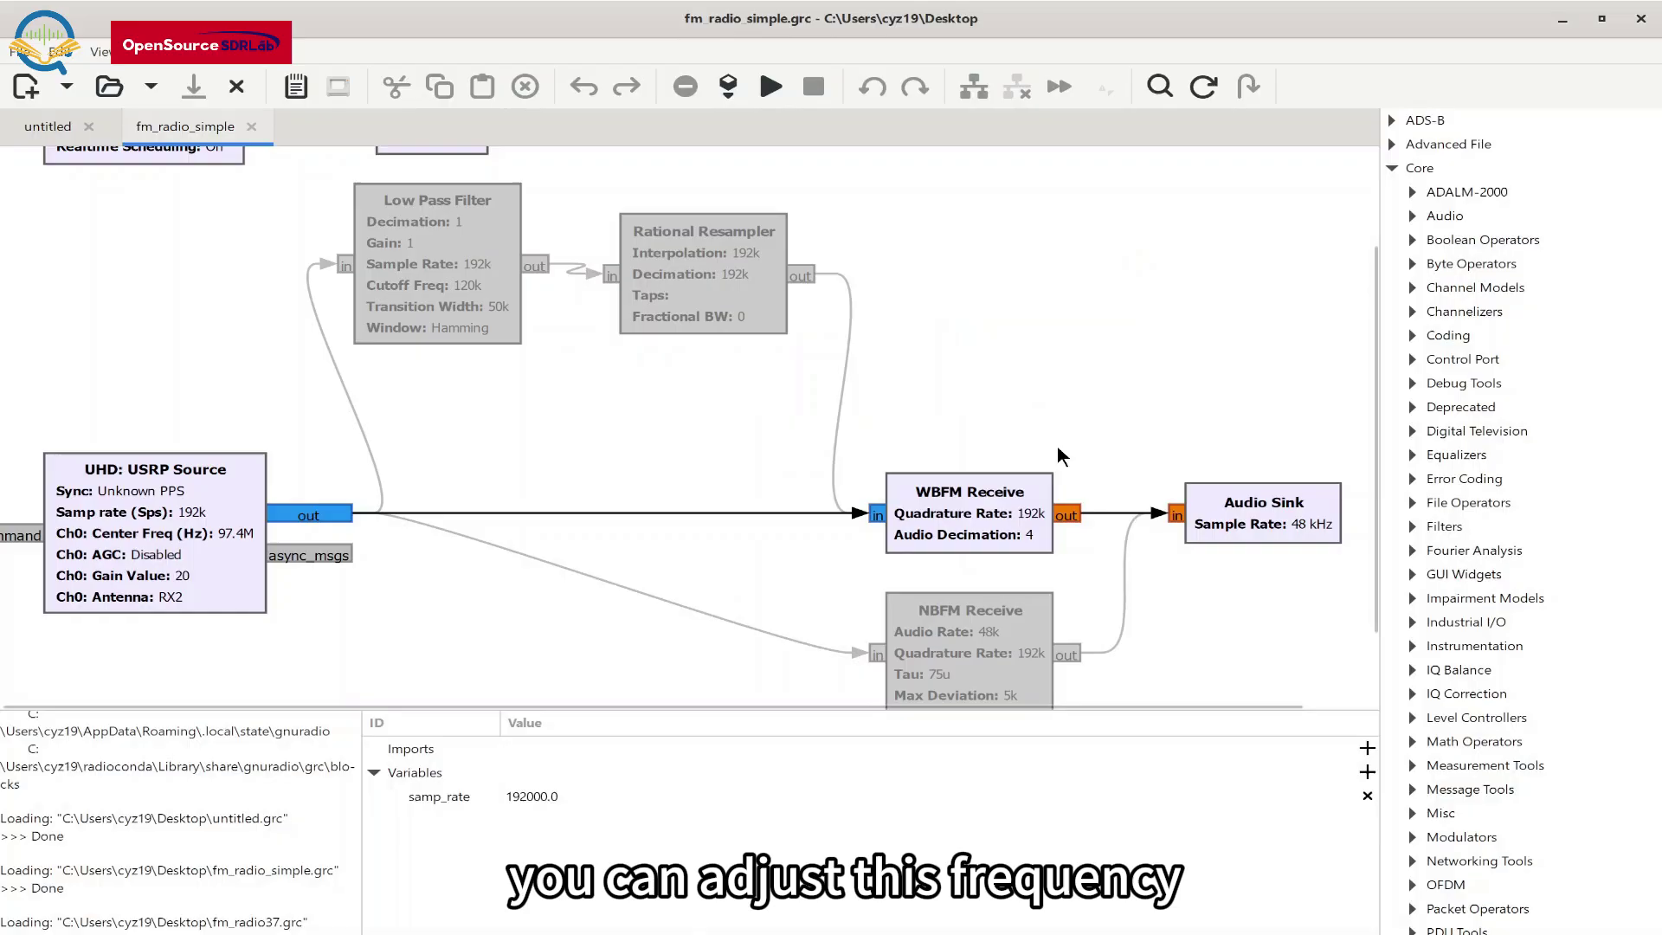
pyautogui.click(982, 502)
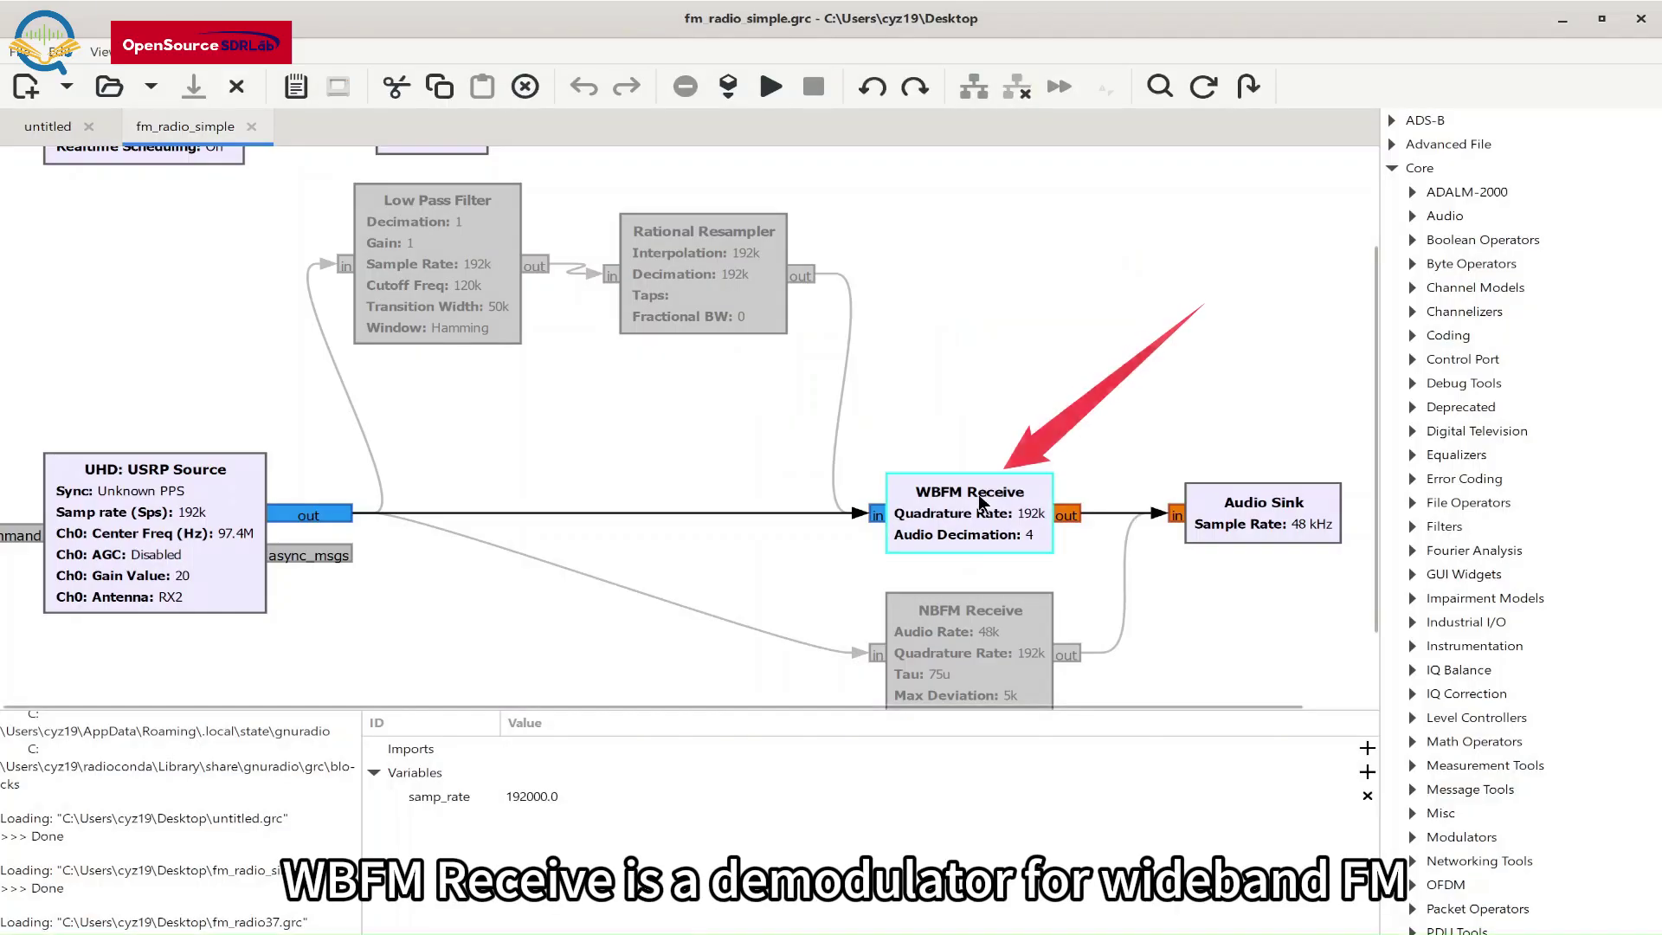
pyautogui.doubleClick(983, 502)
pyautogui.click(645, 291)
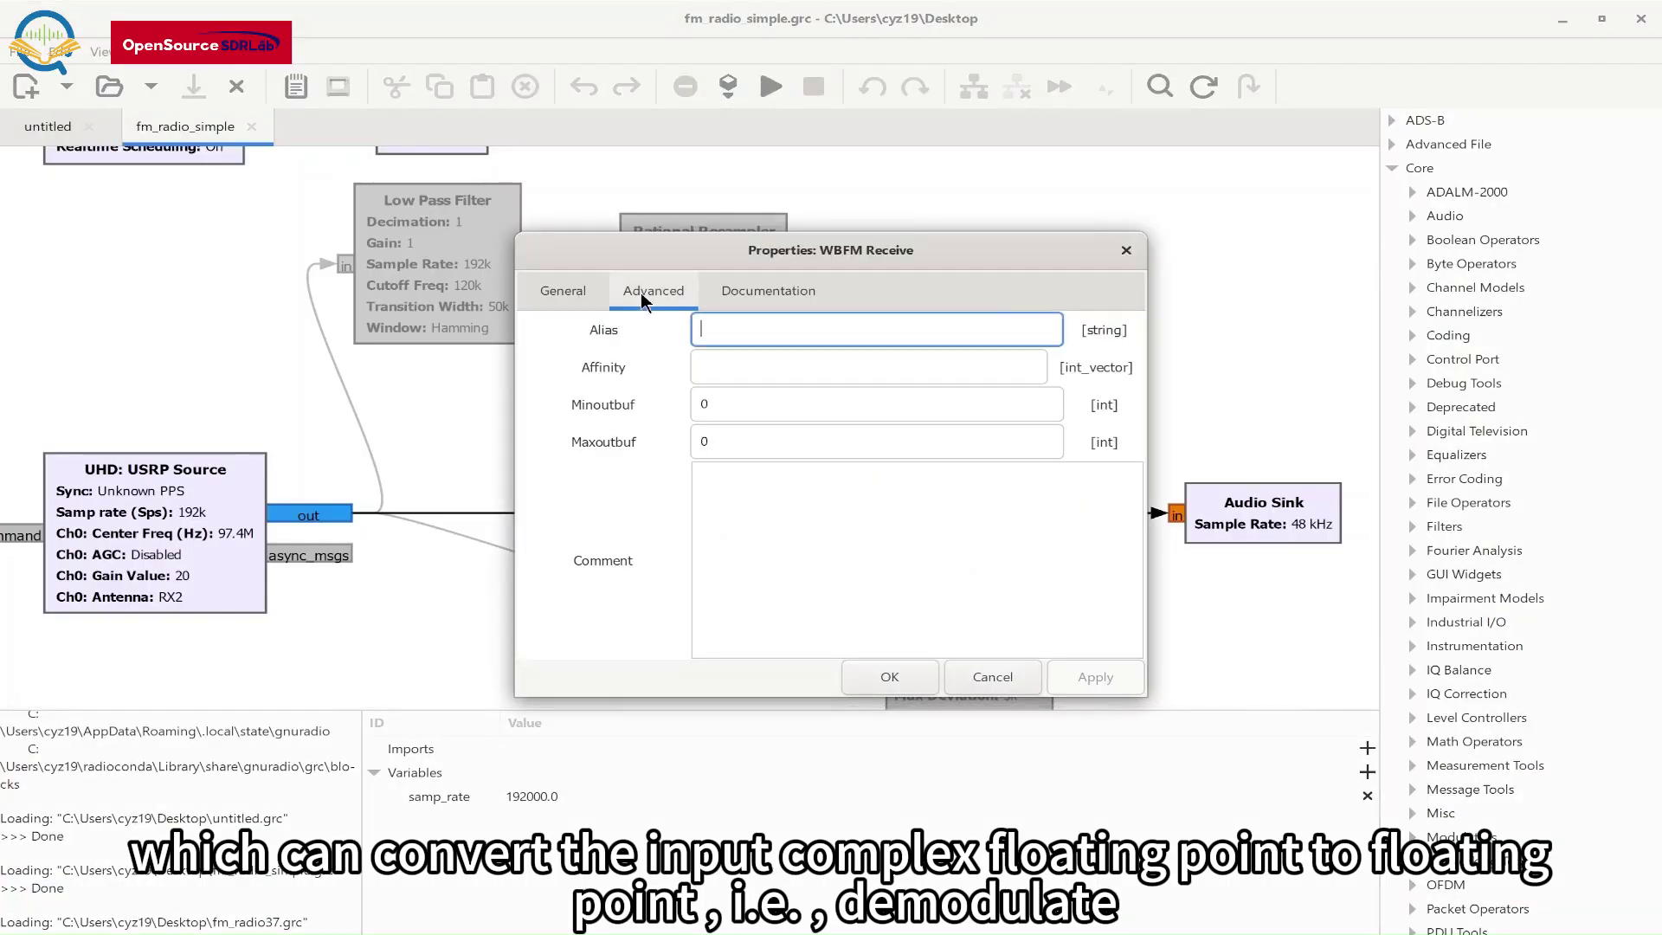
pyautogui.click(768, 290)
pyautogui.click(1125, 251)
pyautogui.doubleClick(1264, 519)
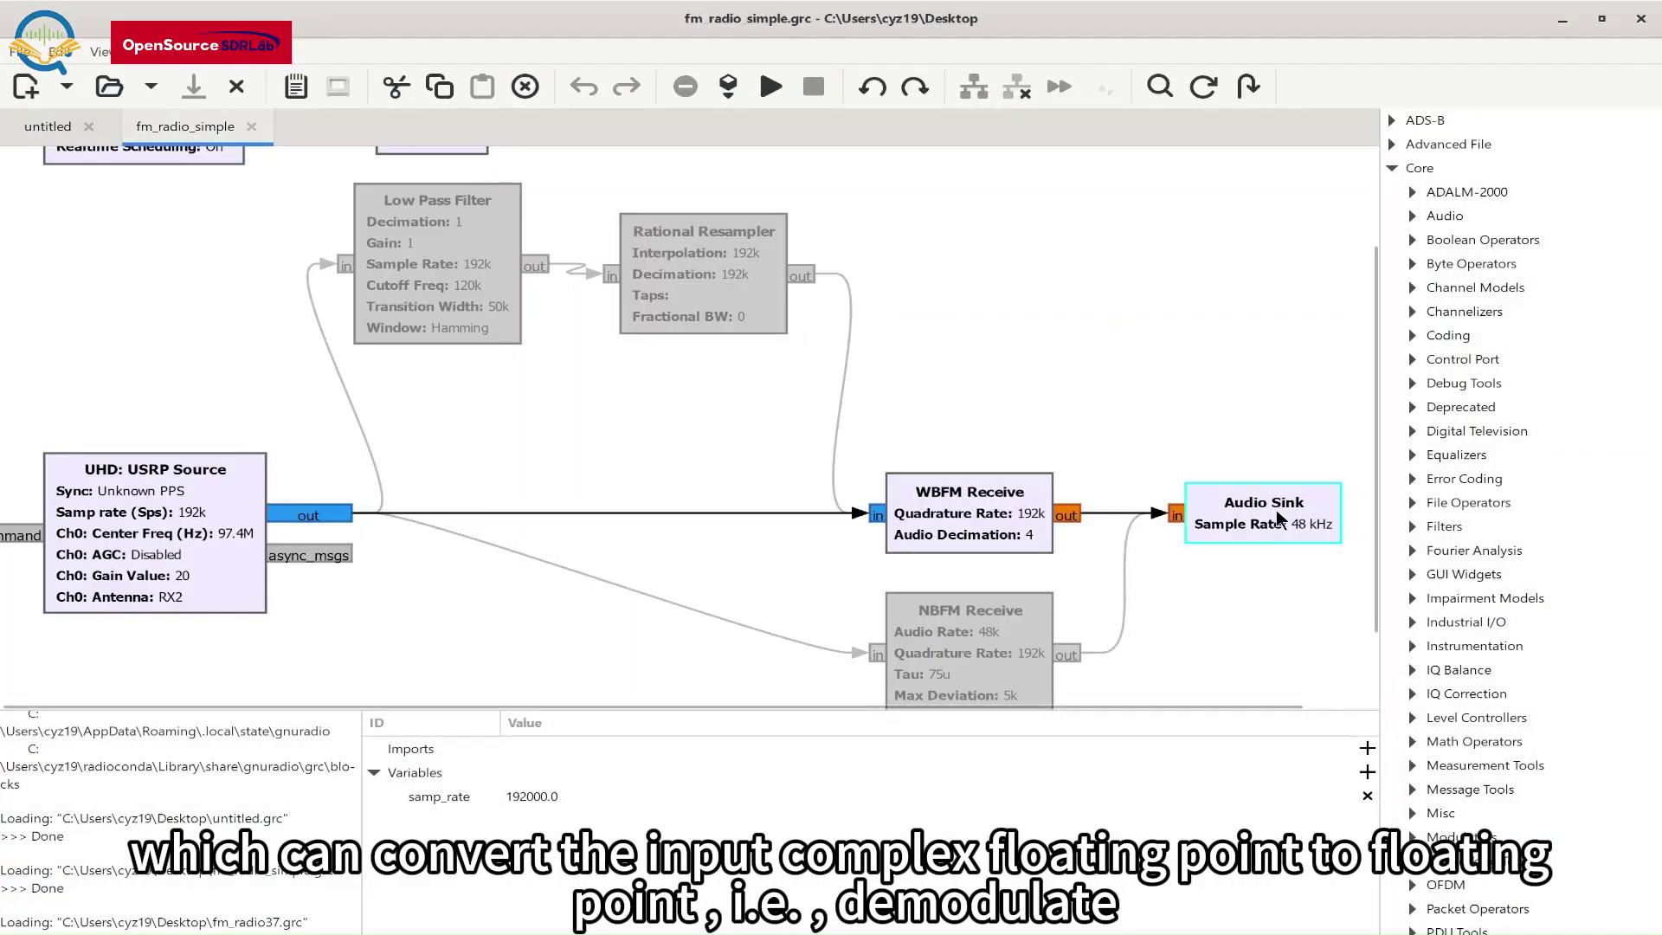
pyautogui.click(651, 290)
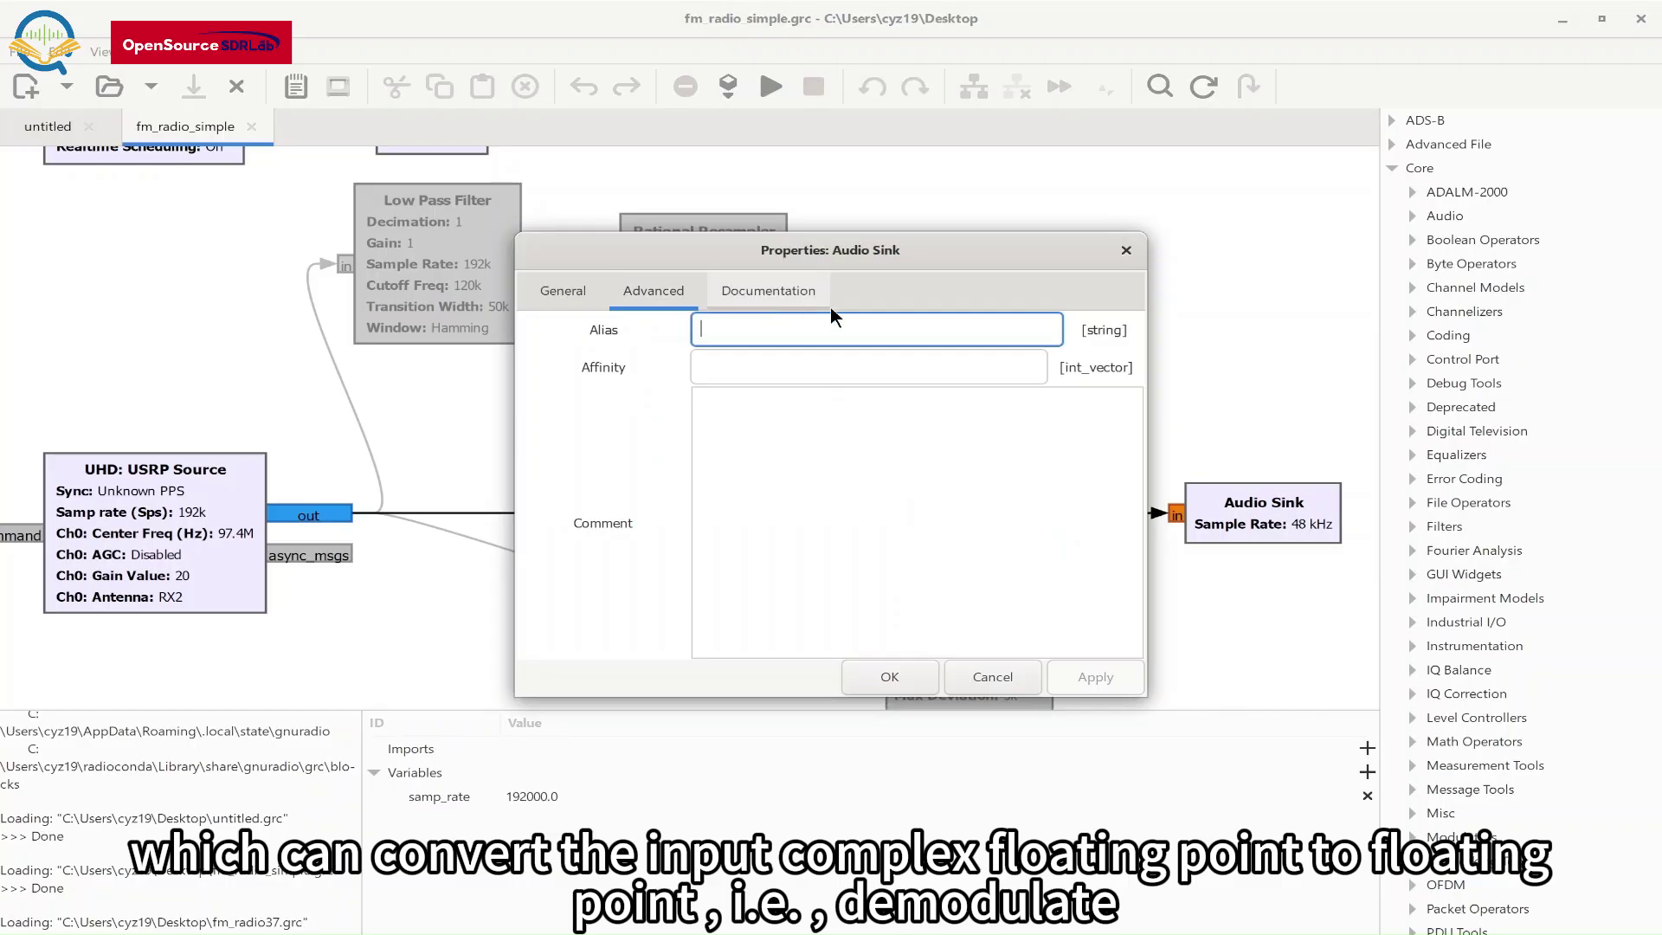
pyautogui.click(1125, 251)
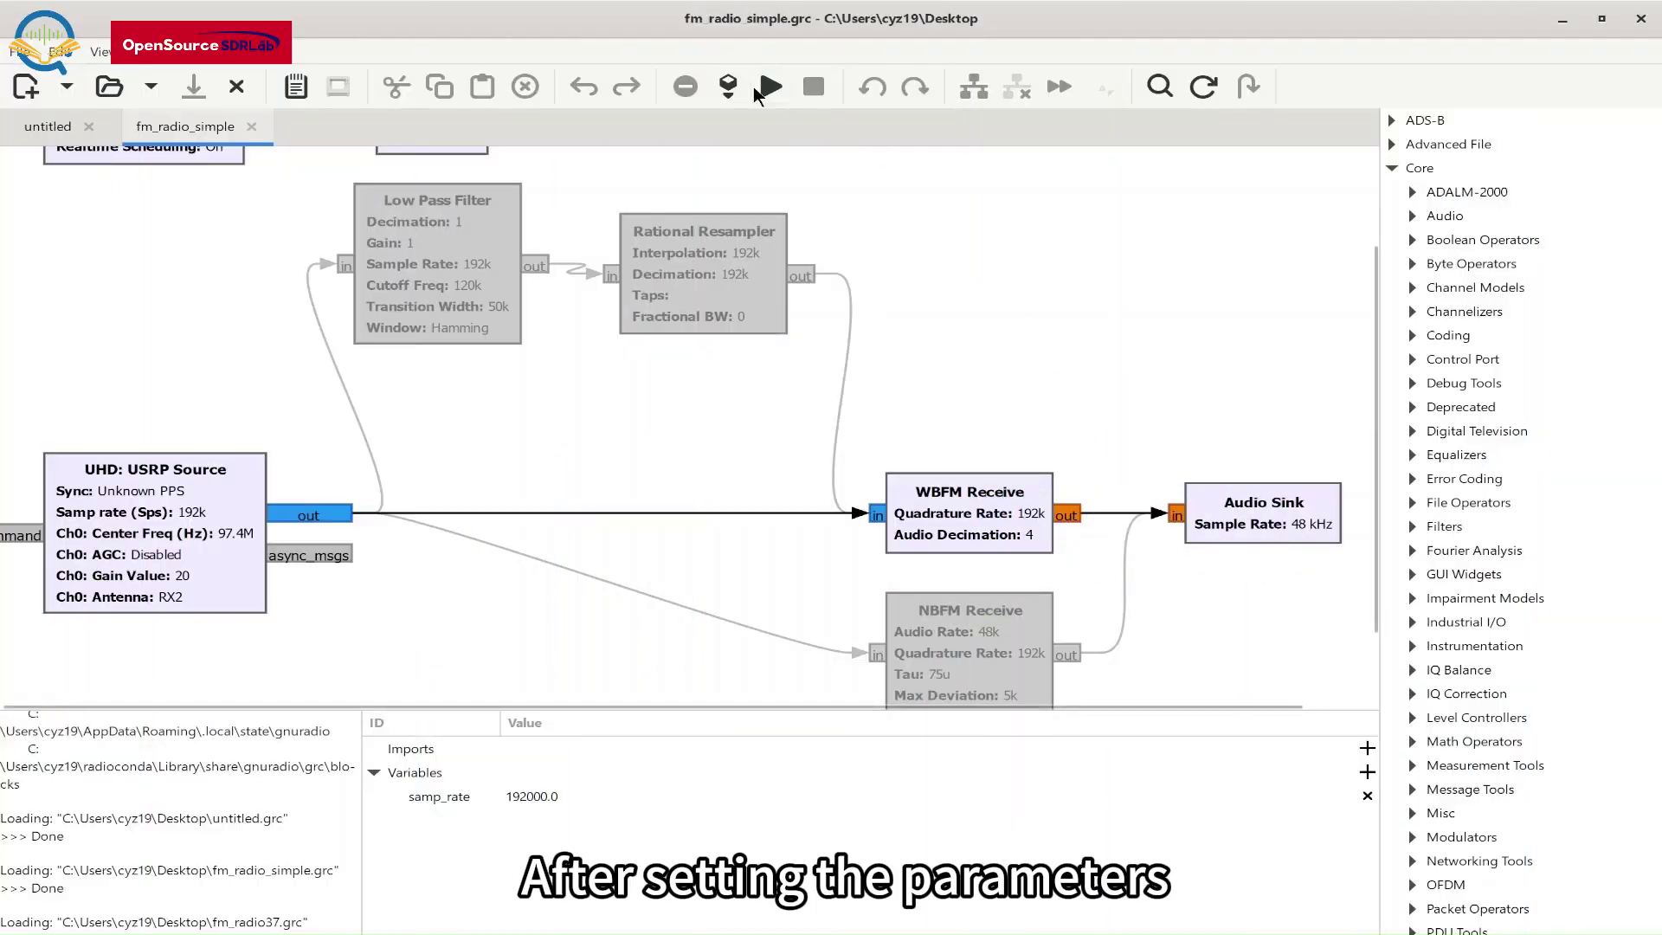
# - Execute the FM receive flowgraph on the B210 and review the console's radio setup messages
pyautogui.click(770, 87)
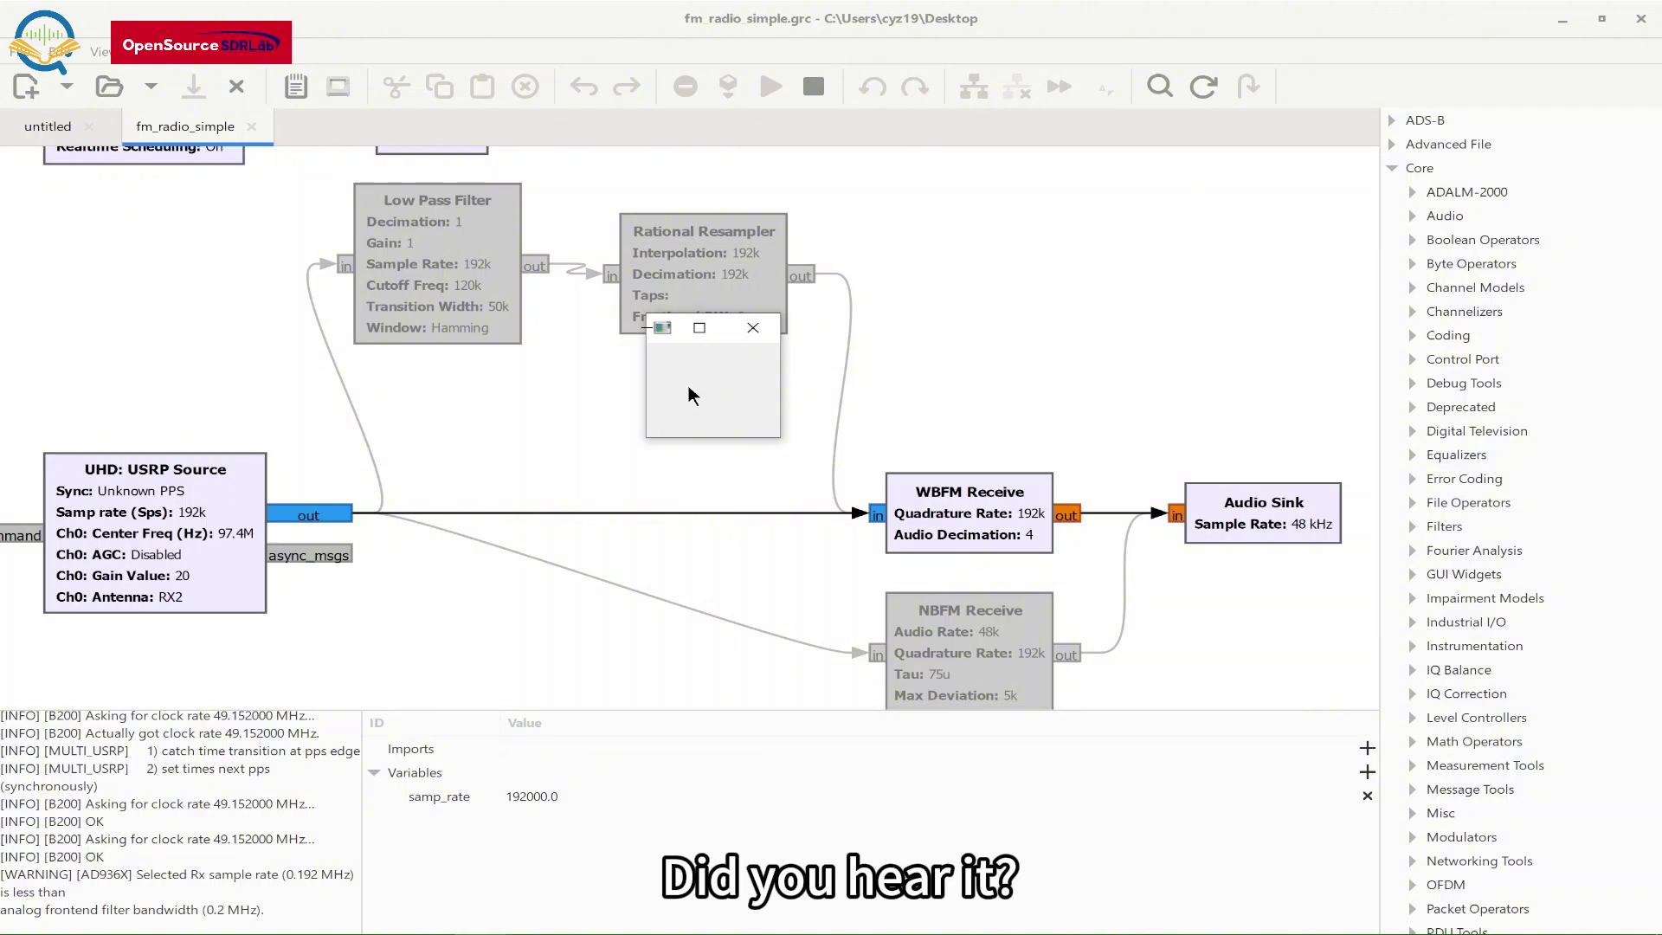
pyautogui.scroll(2, 586, 573)
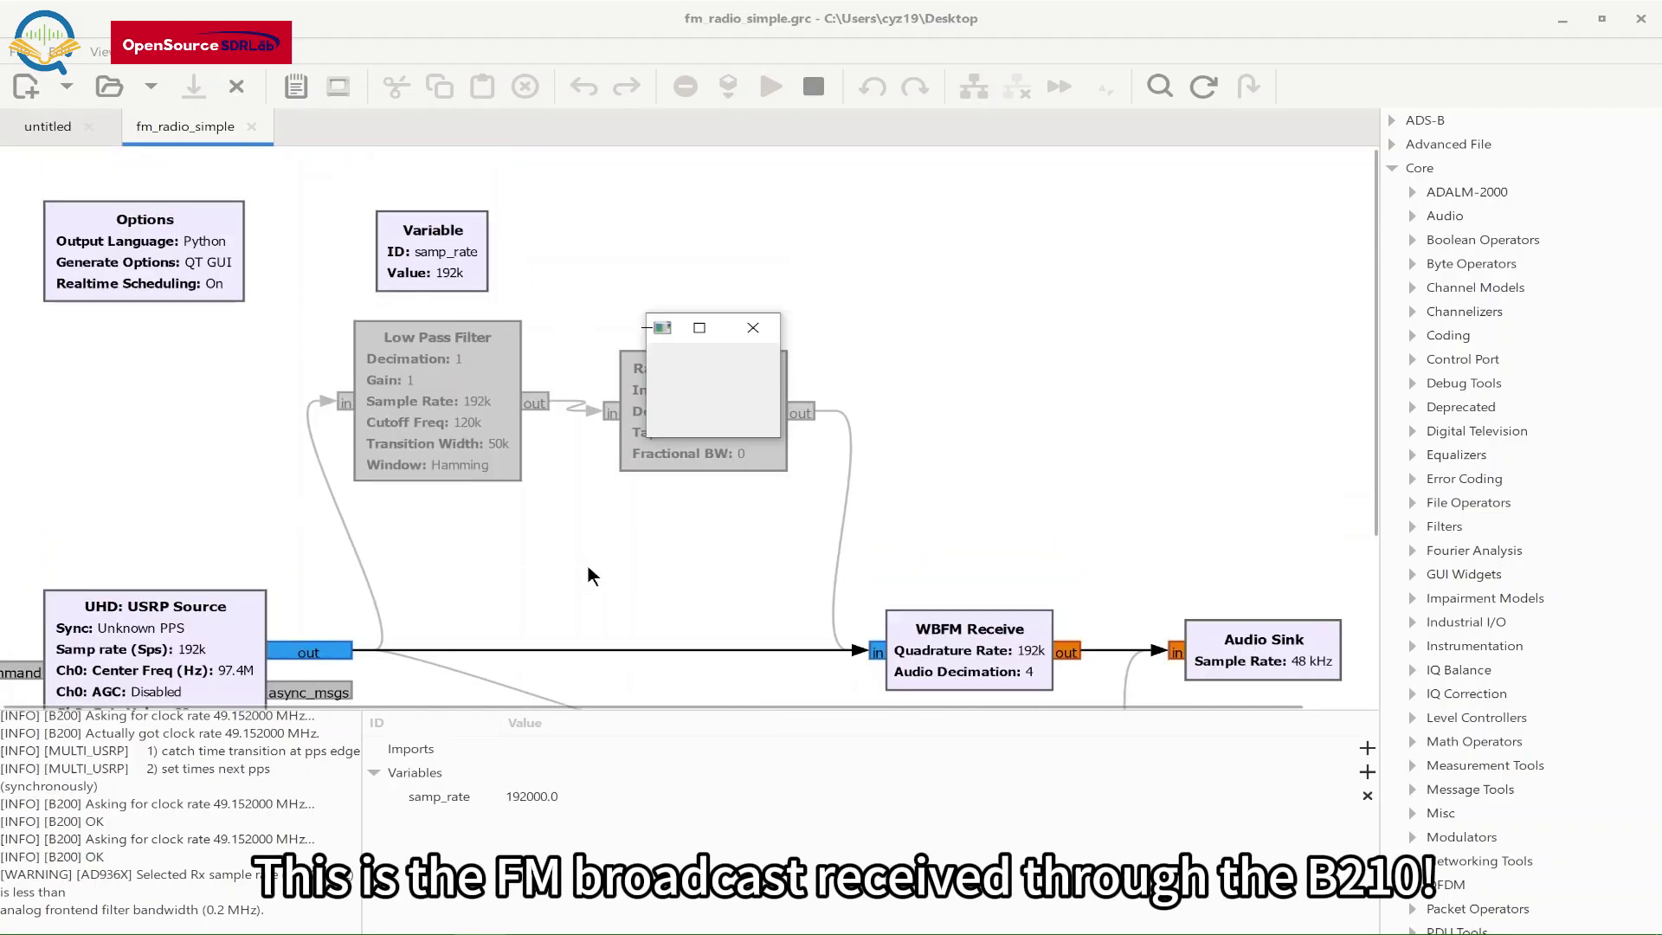
pyautogui.scroll(-2, 591, 573)
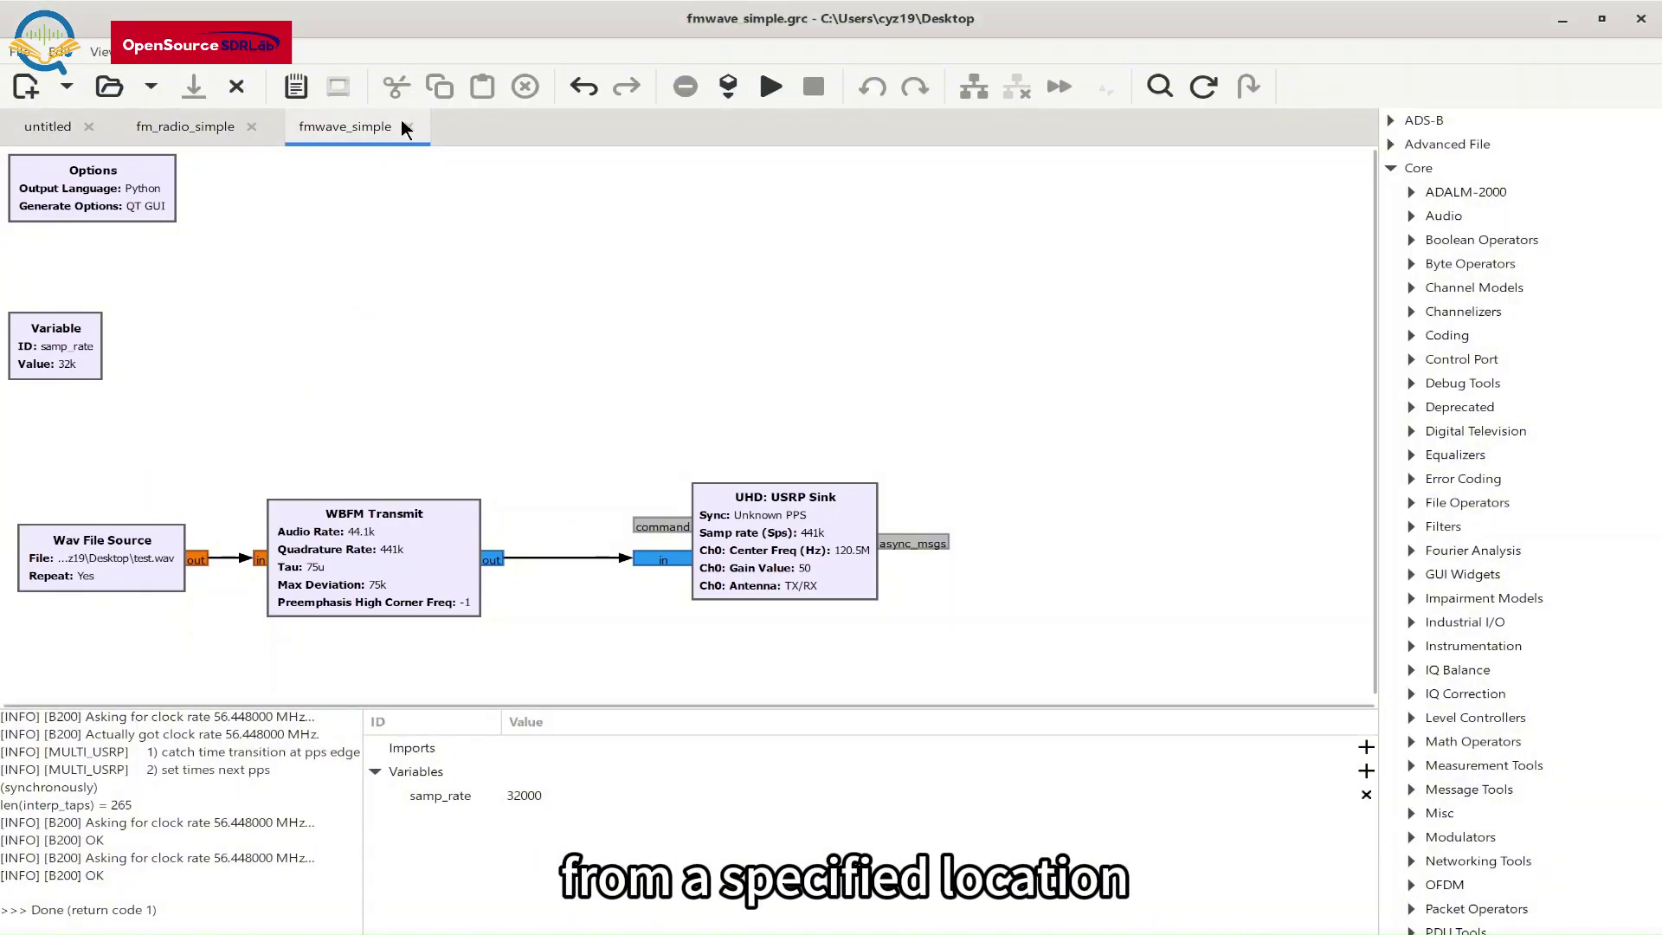
# - Open the Wav File Source block's properties in the fmwave_simple flowgraph
pyautogui.scroll(-1, 460, 301)
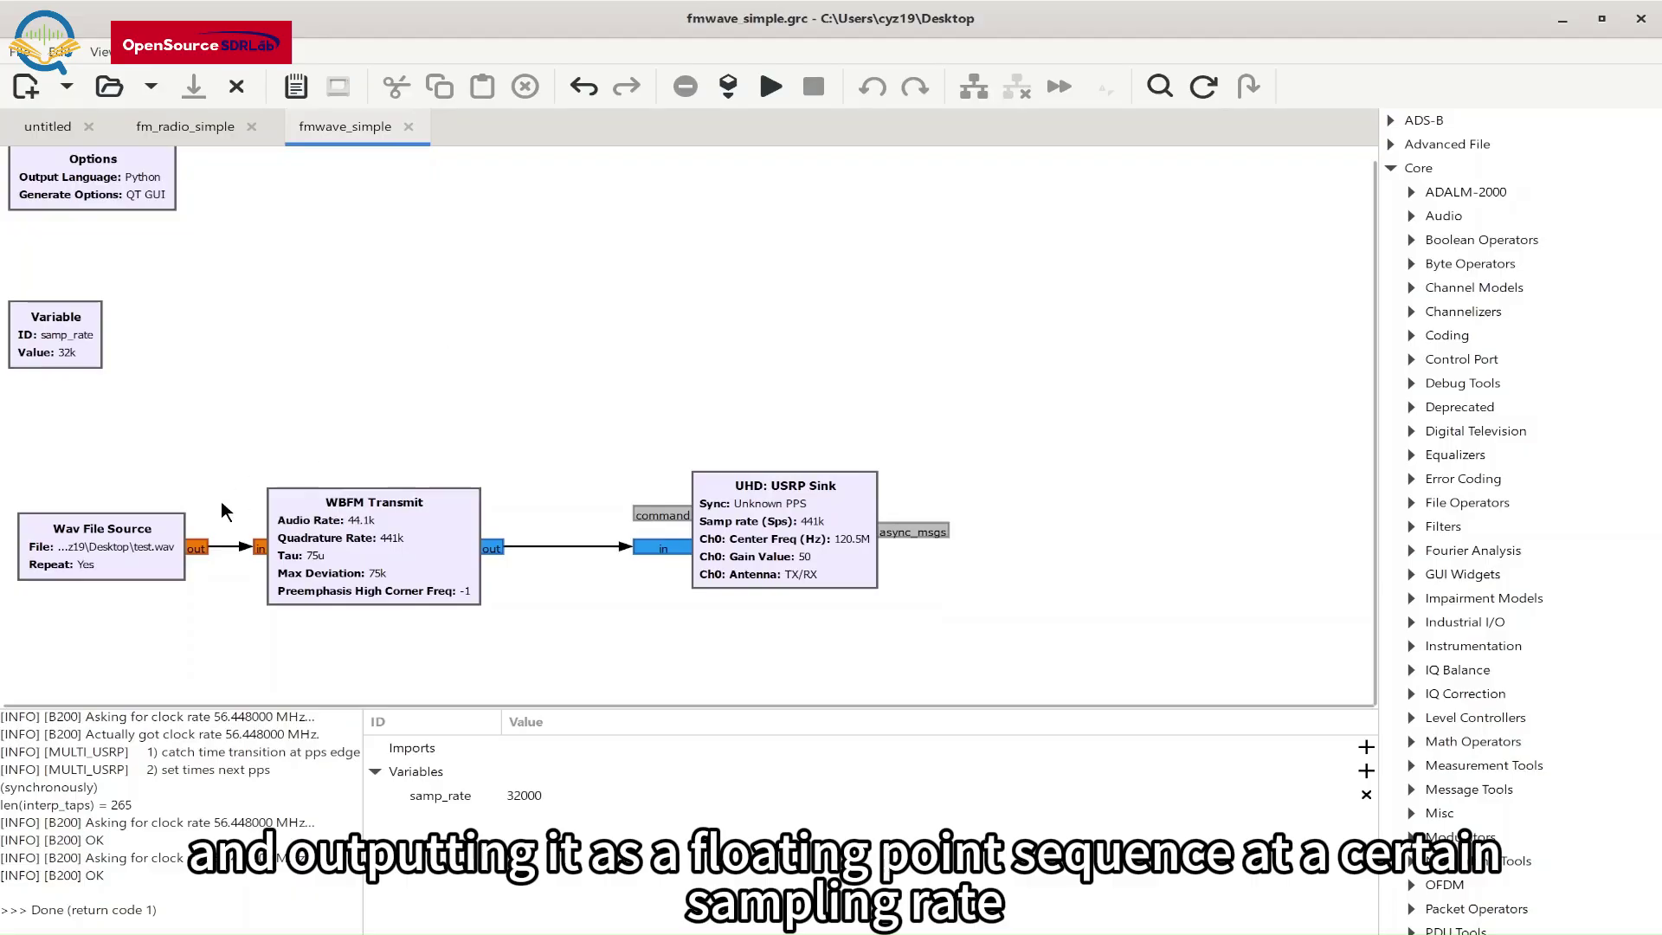
pyautogui.doubleClick(110, 531)
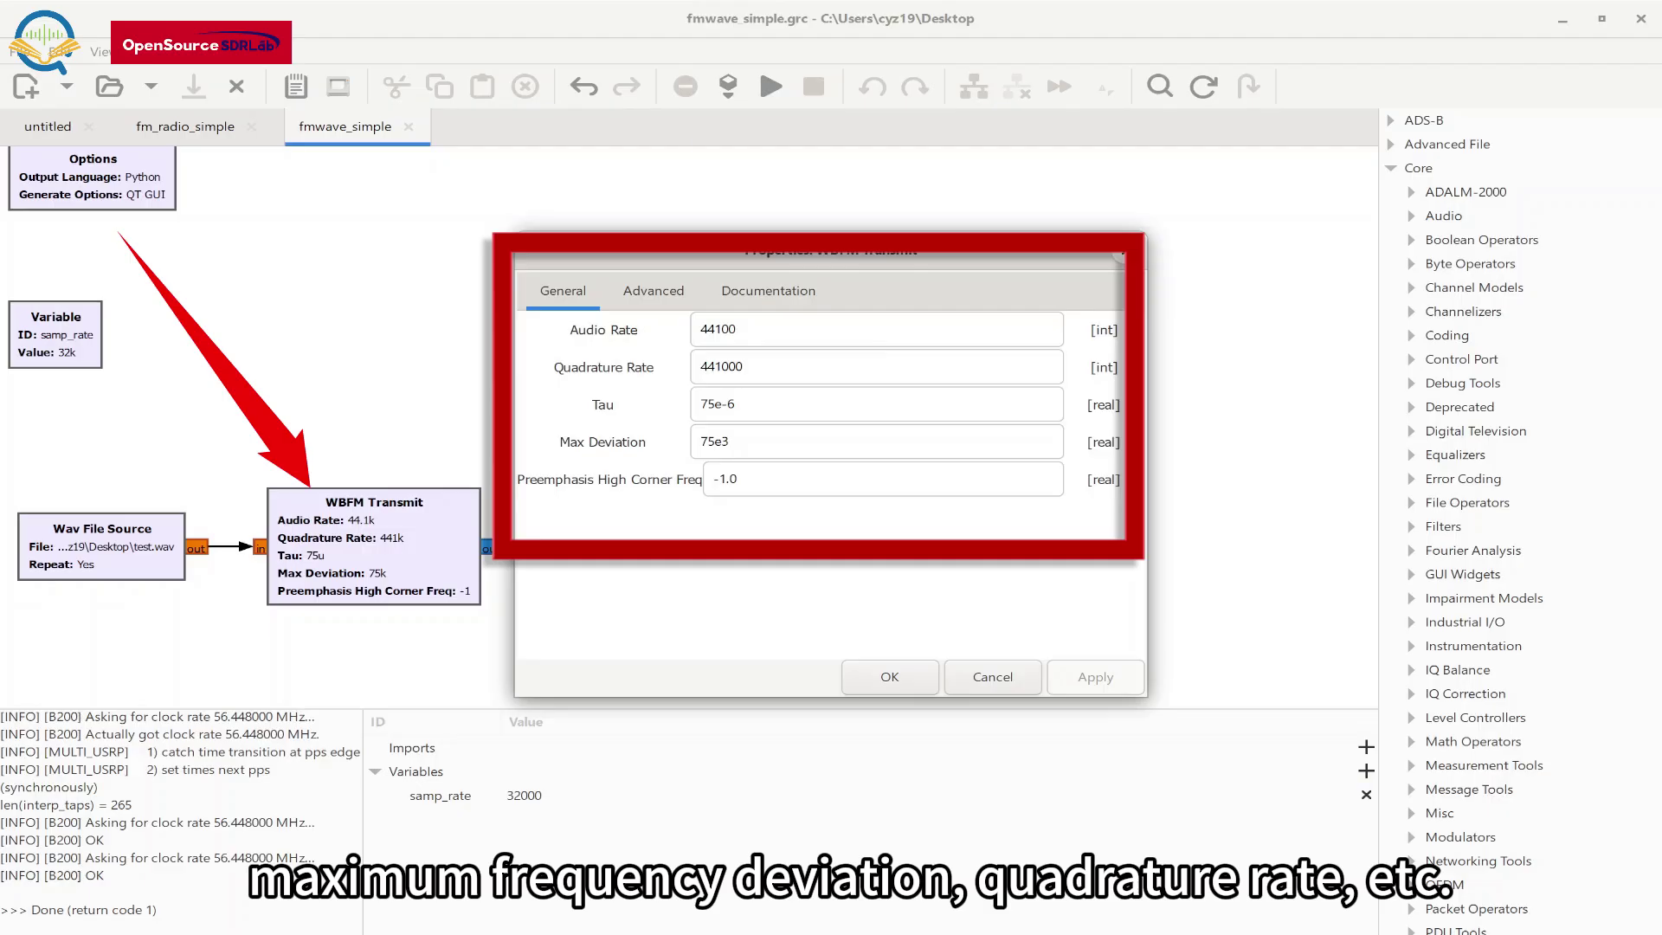
# - Review the UHD: USRP Sink's tabs: 120.5e6 Hz centre frequency, gain 50, TX/RX antenna
pyautogui.click(1123, 252)
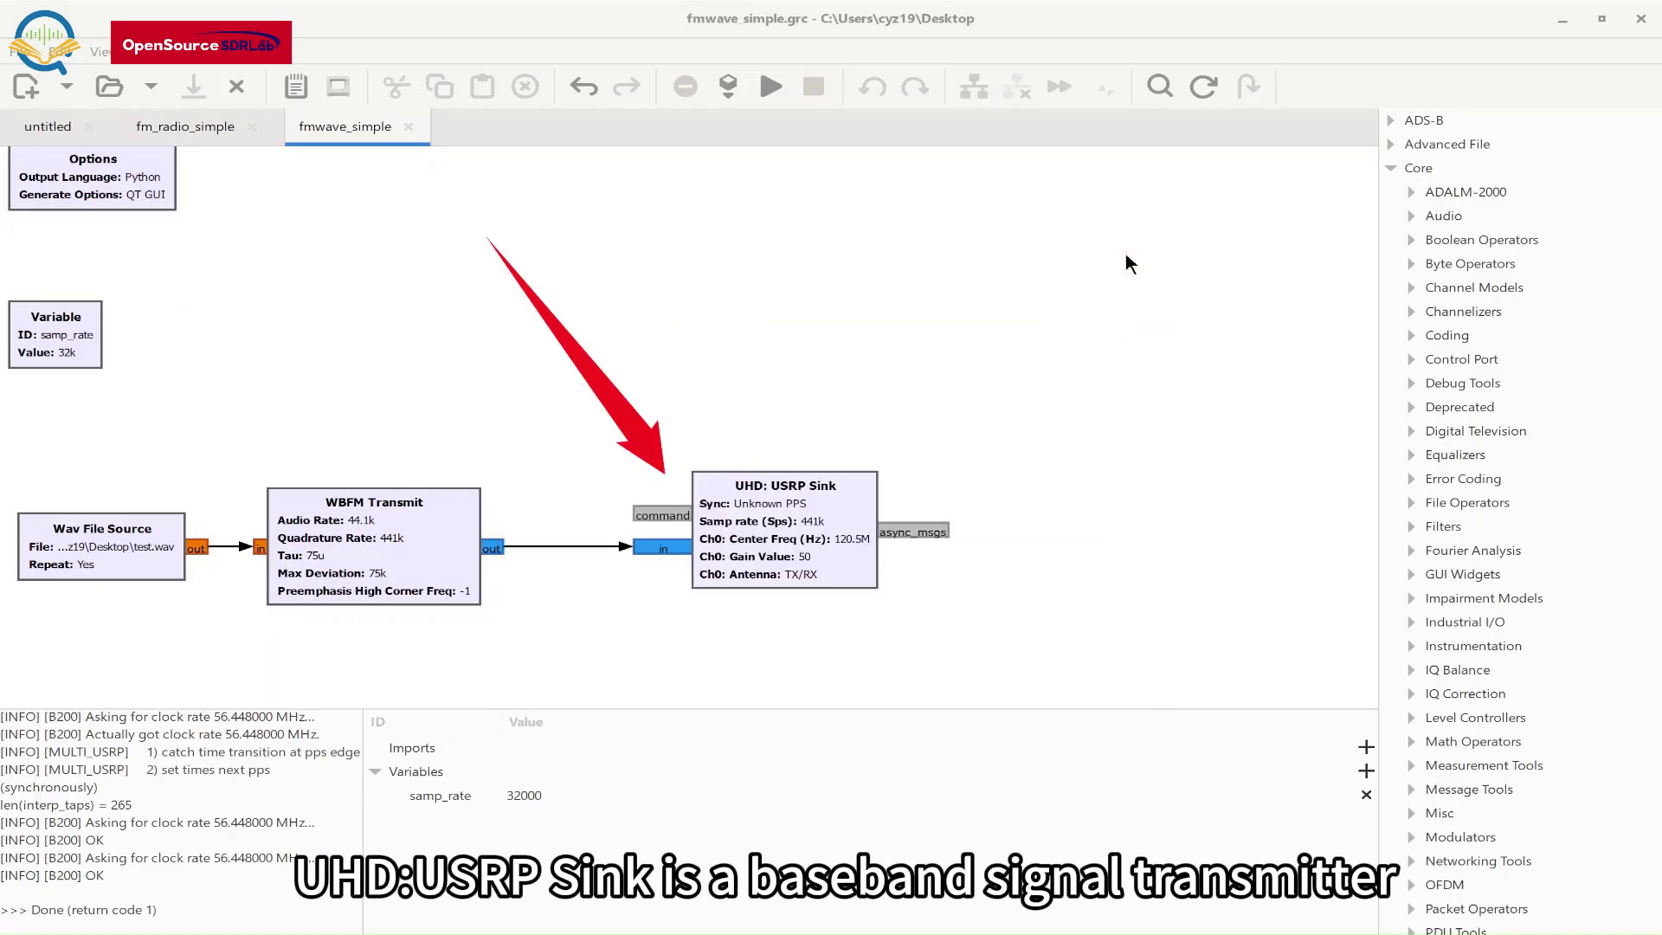
pyautogui.doubleClick(855, 496)
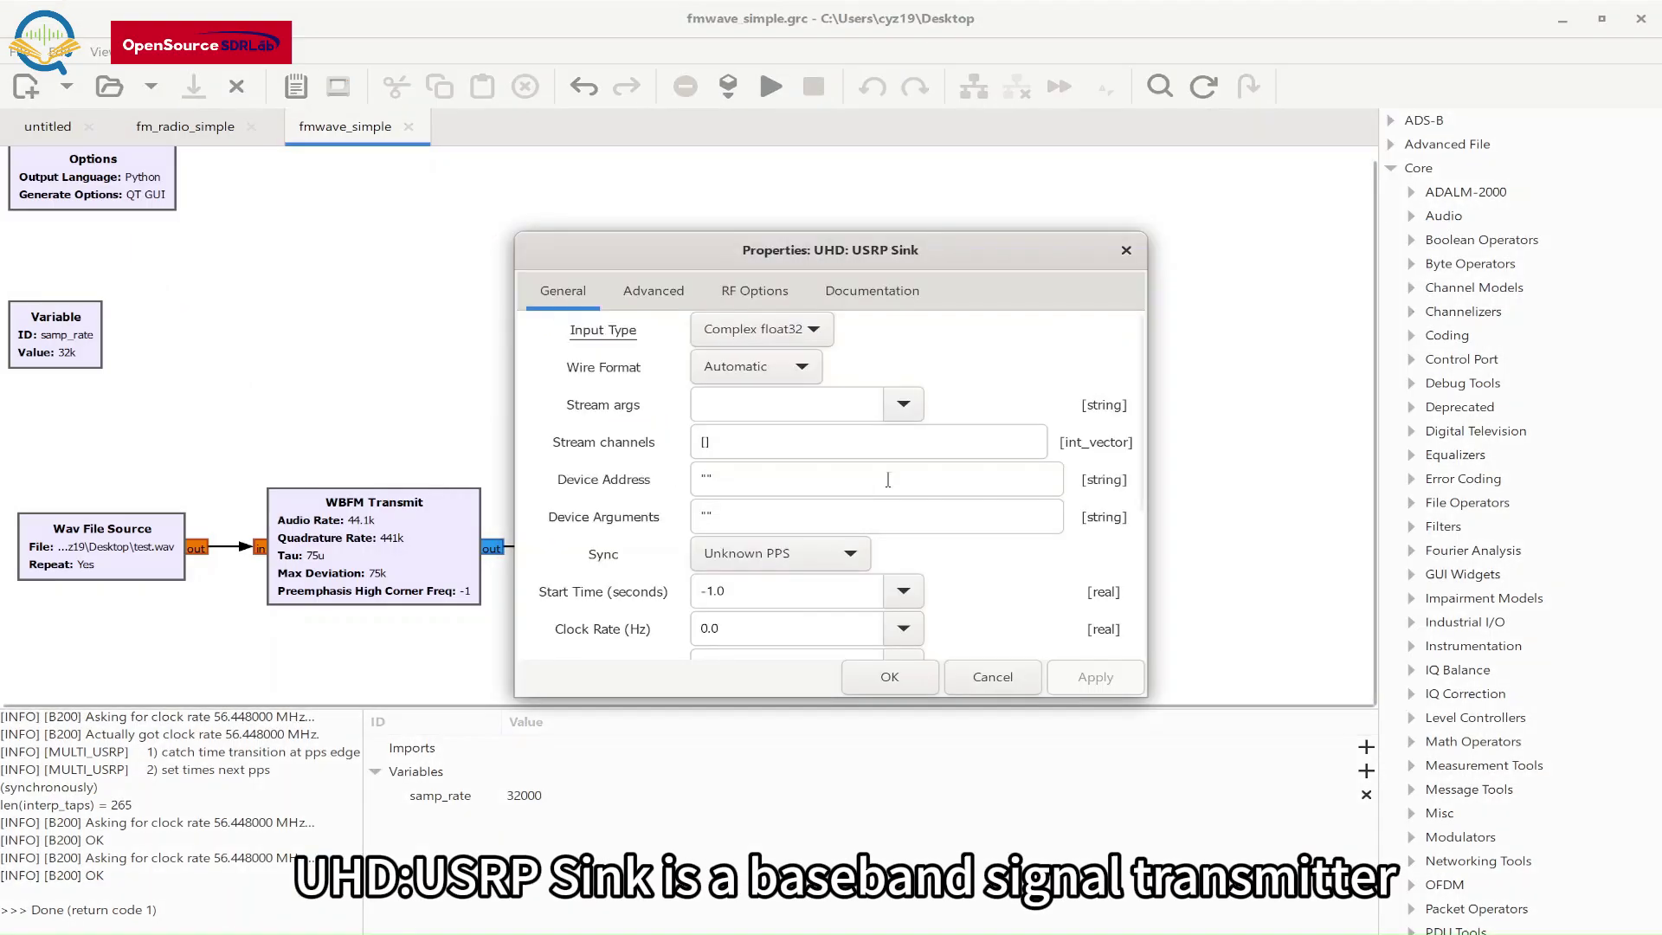
pyautogui.click(637, 302)
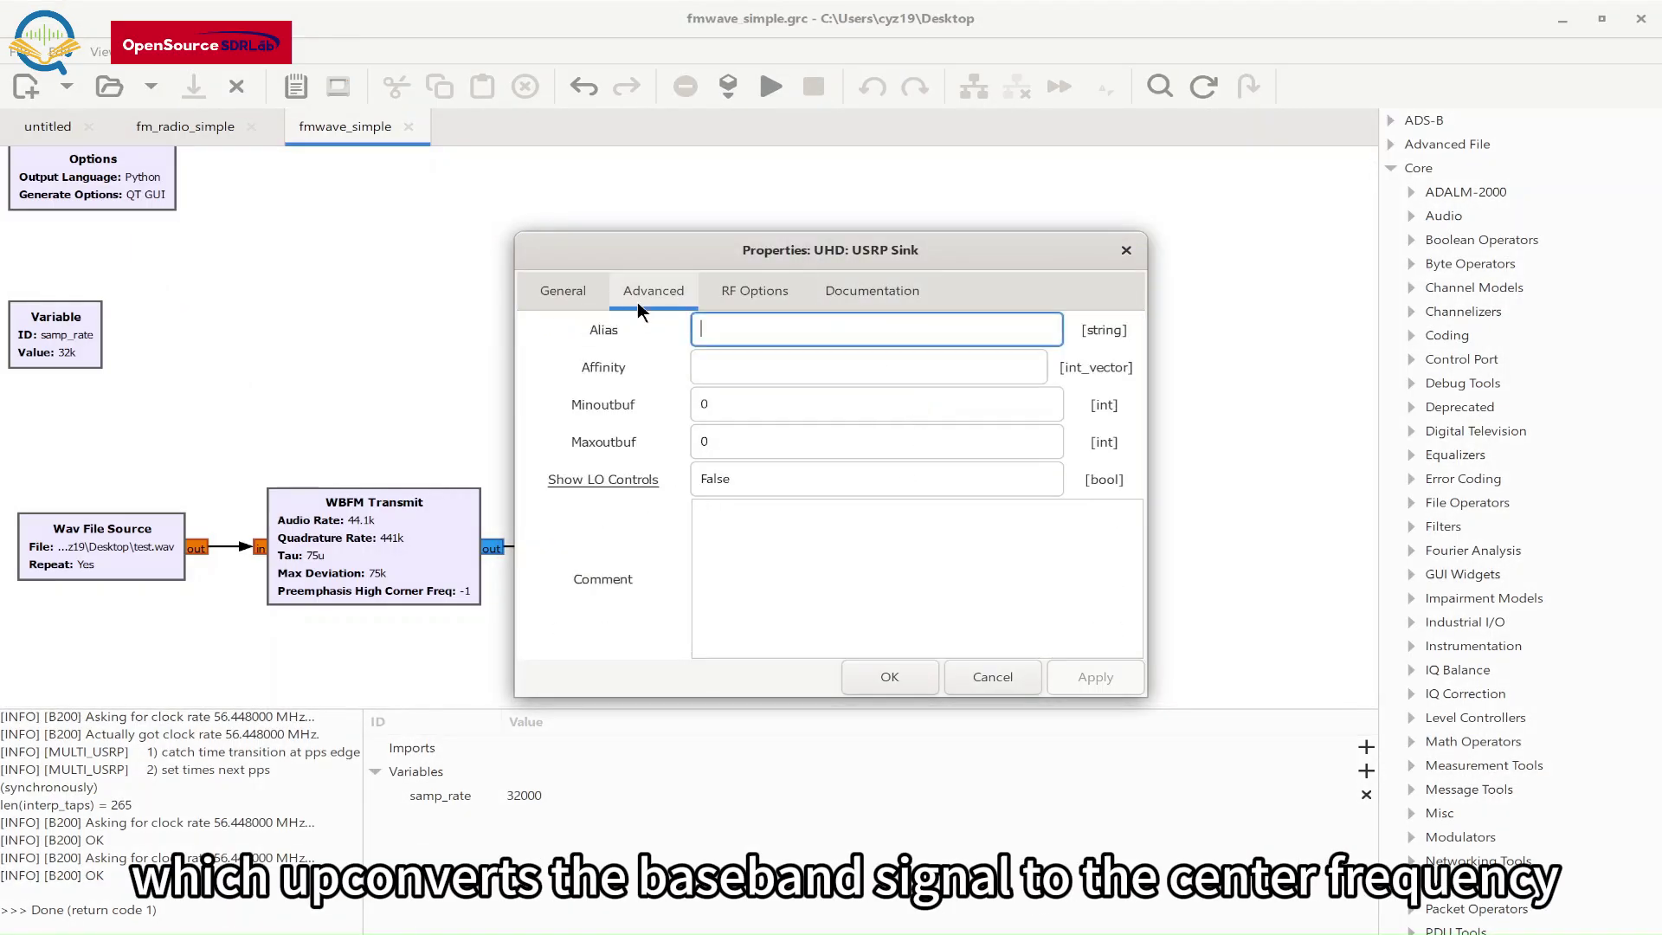
pyautogui.click(563, 297)
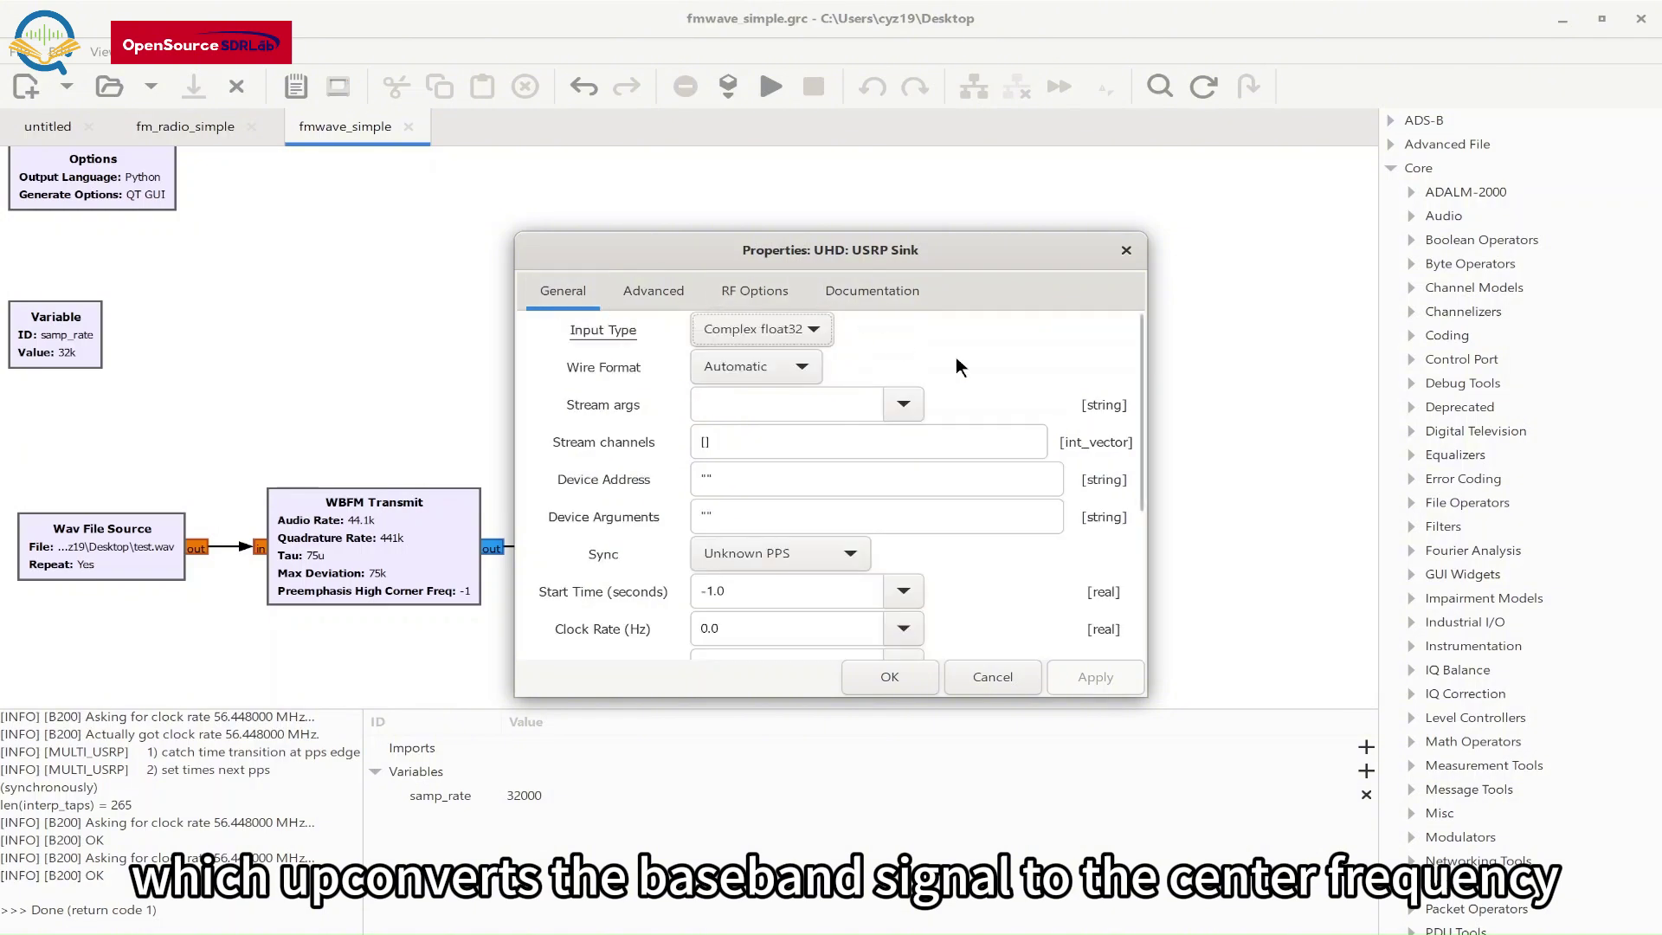
pyautogui.scroll(-5, 1011, 412)
pyautogui.scroll(5, 1011, 412)
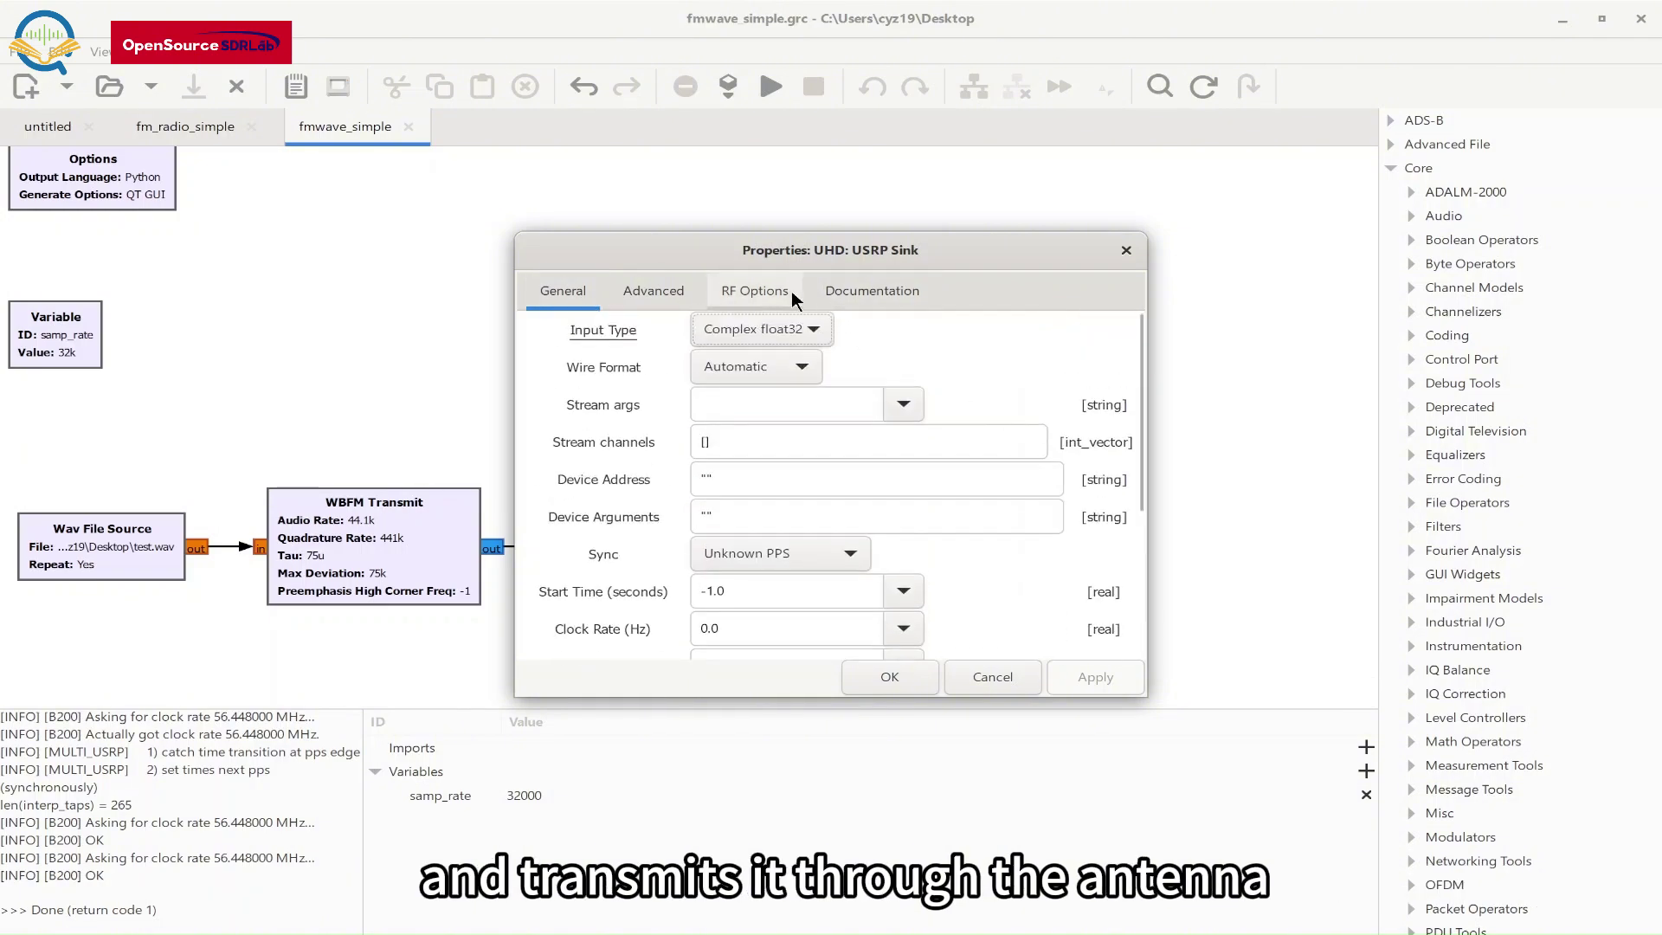
pyautogui.click(754, 291)
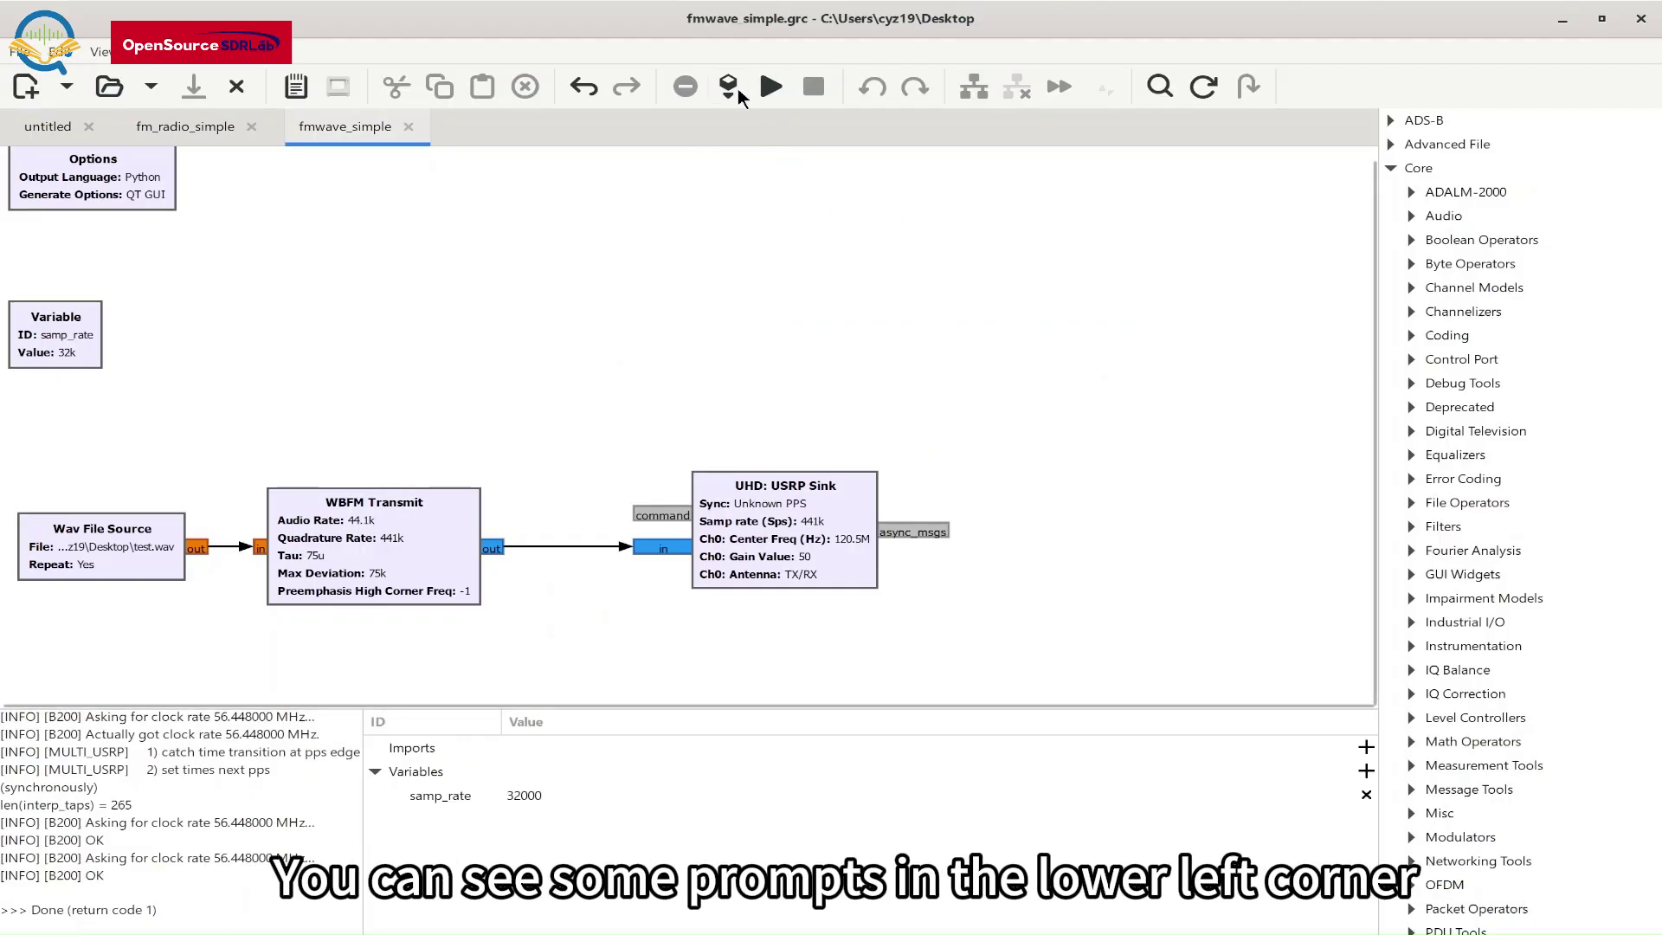
# - Run the fmwave_simple flowgraph to start FM transmission on the USRP
pyautogui.click(769, 86)
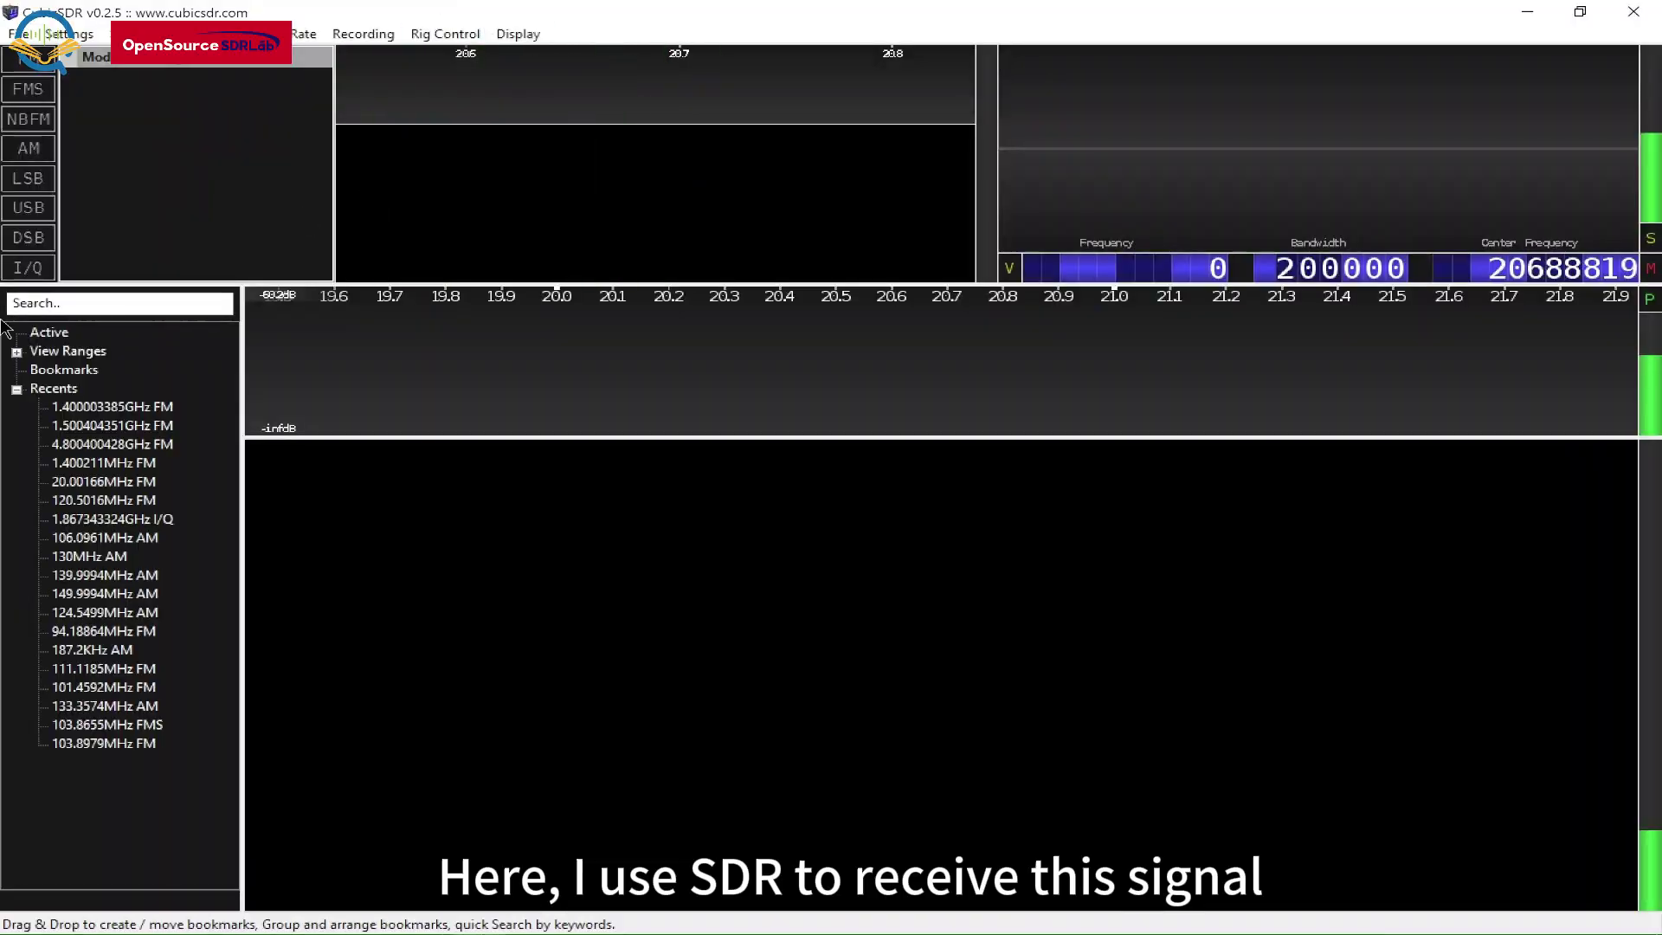
# - Start the SDR device from File > SDR Devices in CubicSDR
pyautogui.click(18, 34)
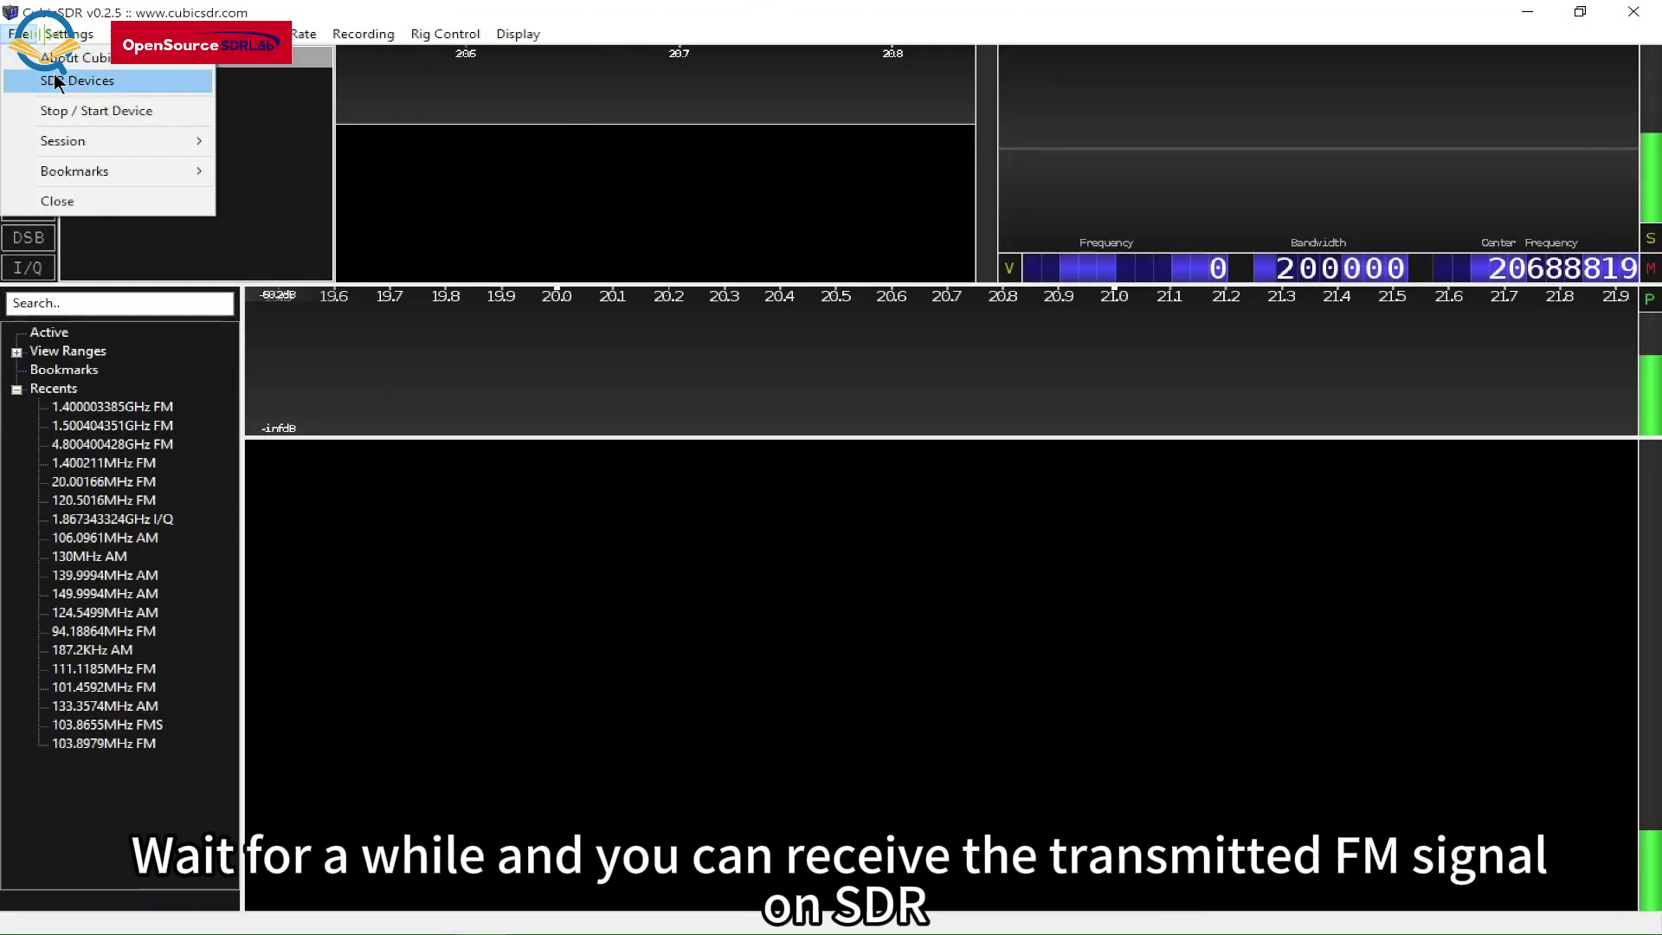
pyautogui.click(216, 119)
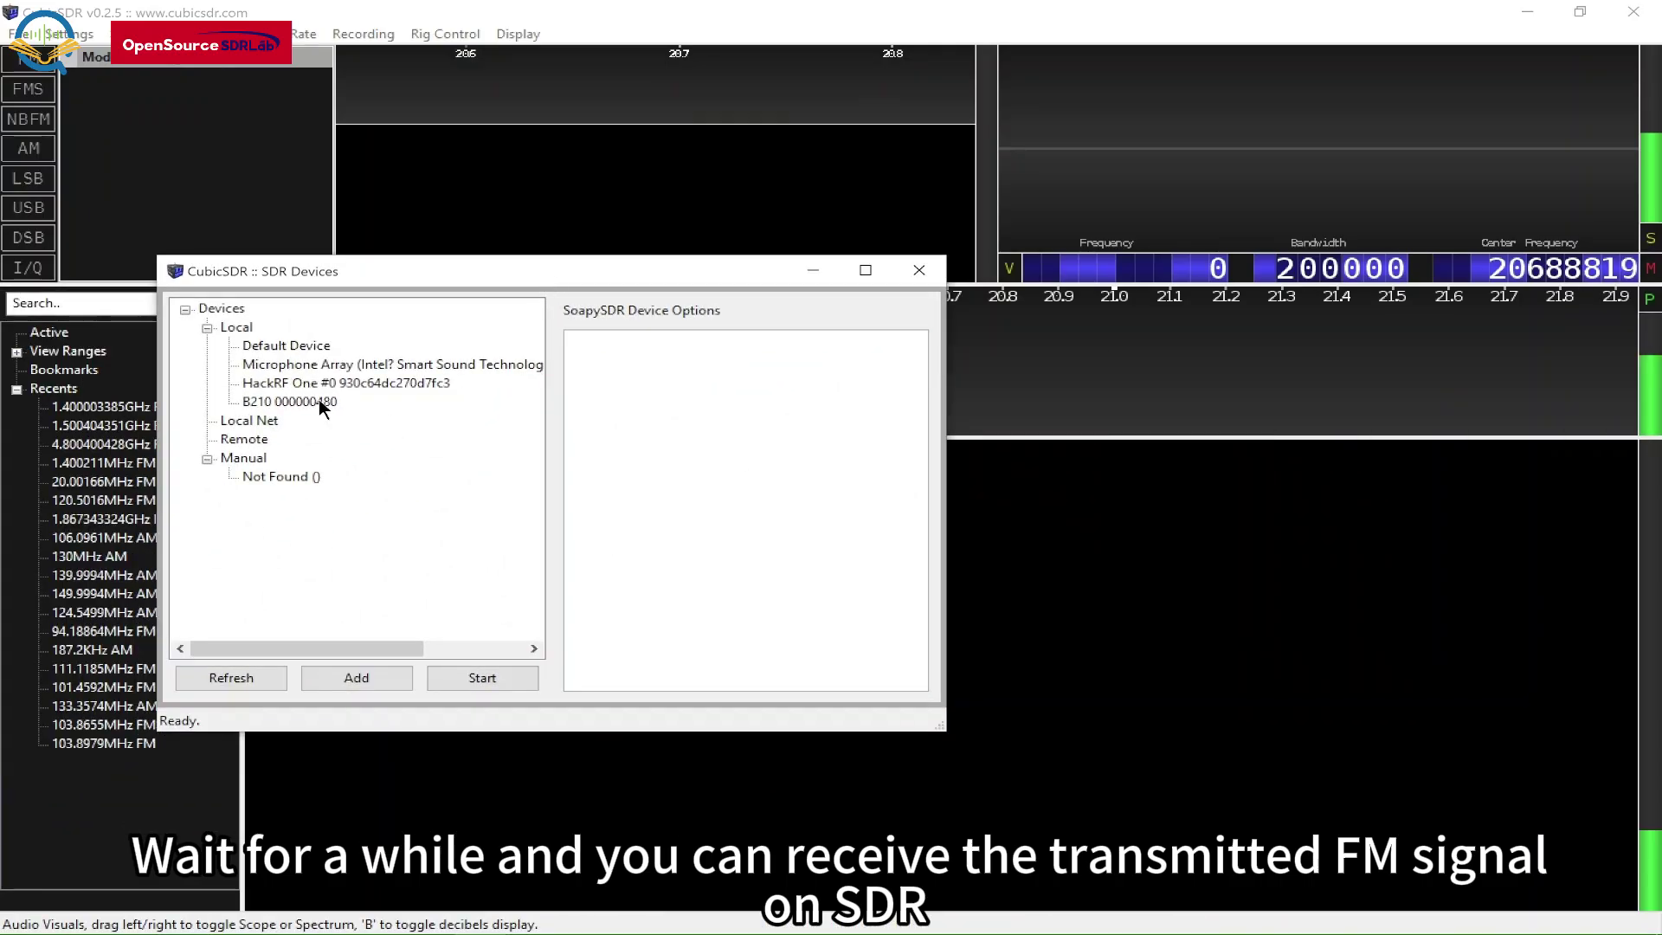
pyautogui.doubleClick(317, 384)
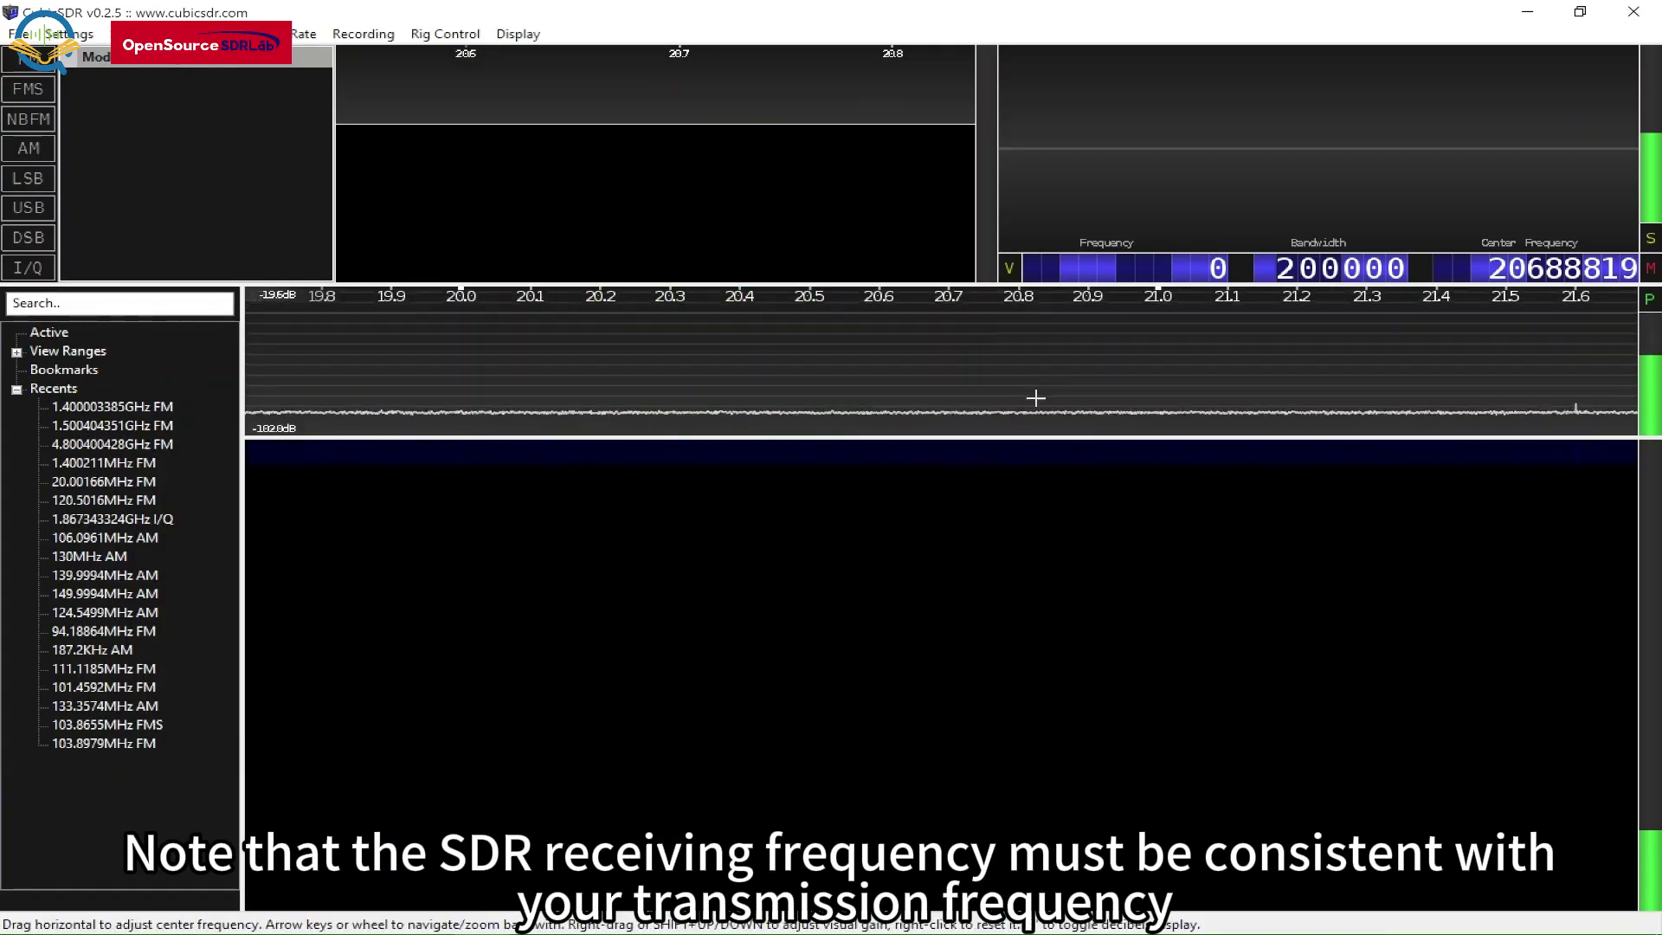
# - Tune to 120688819 Hz and center an FM demodulator on the 120.4991 MHz peak
pyautogui.click(1485, 267)
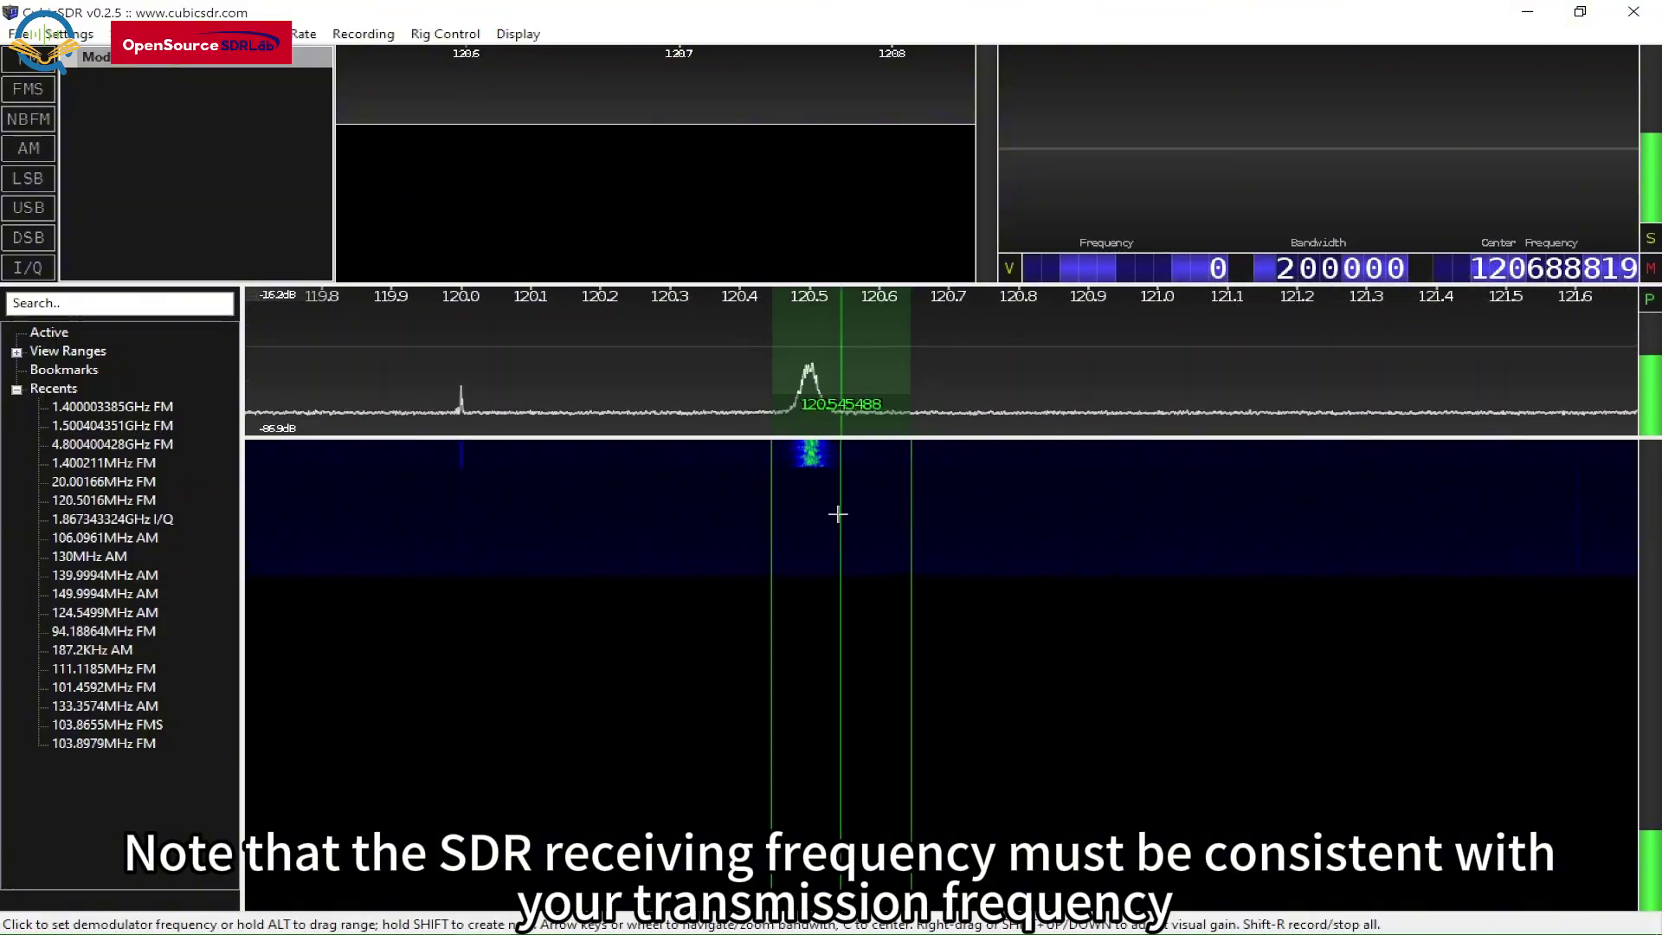
pyautogui.click(812, 523)
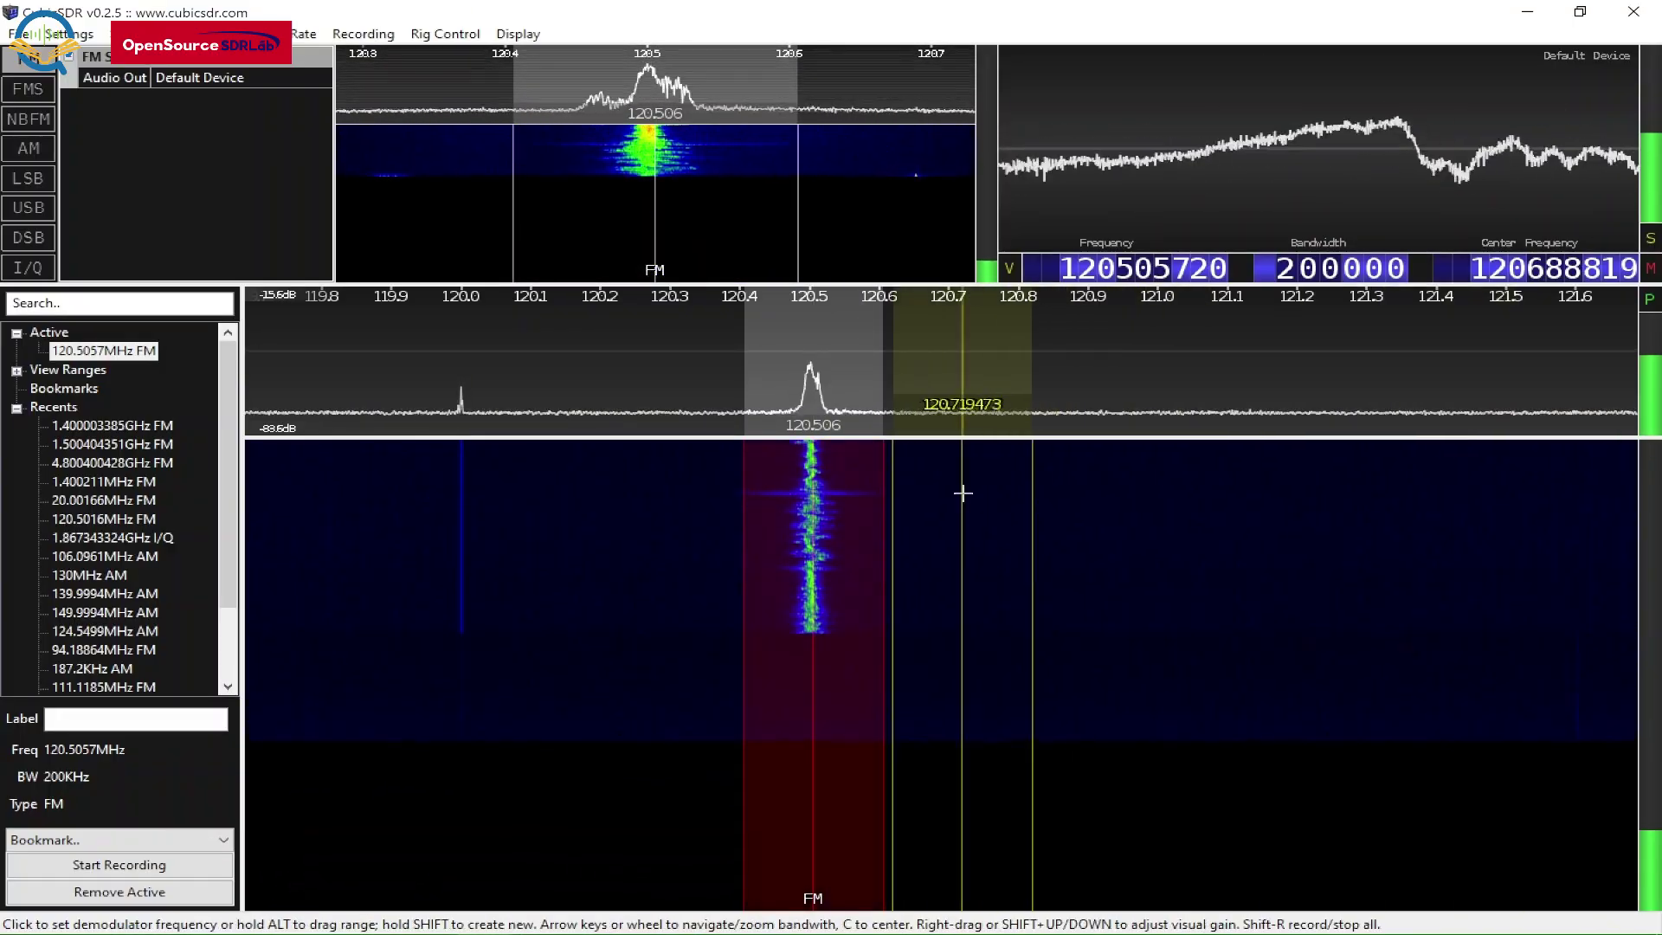
pyautogui.moveTo(823, 528); pyautogui.dragTo(818, 529)
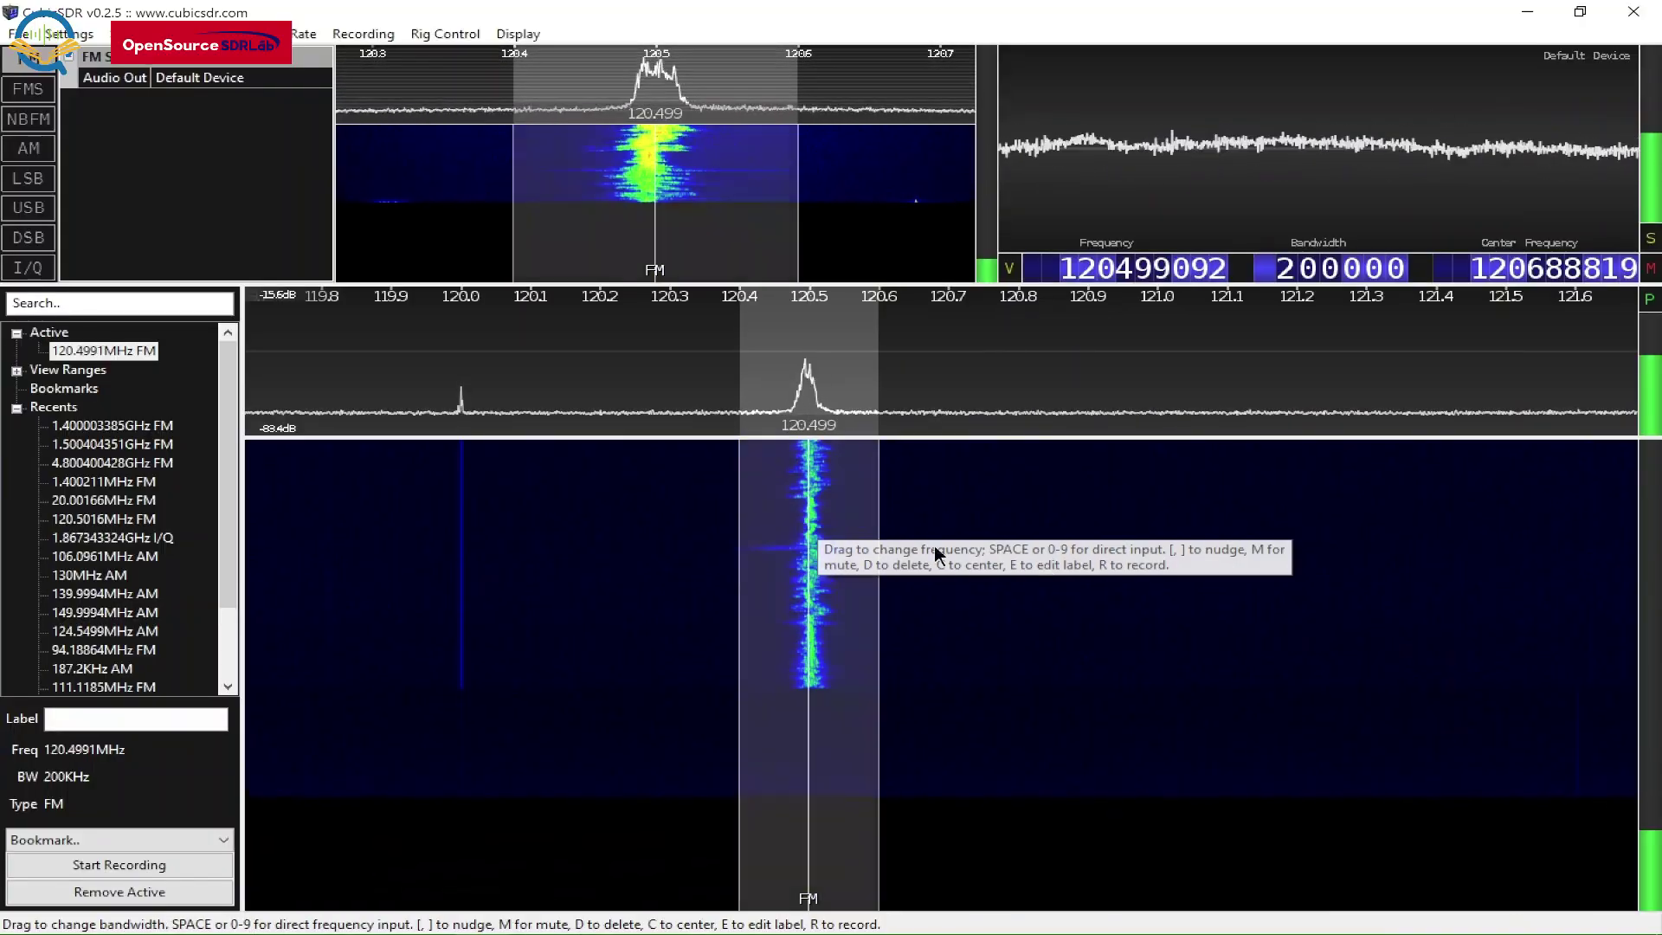
pyautogui.scroll(3, 810, 591)
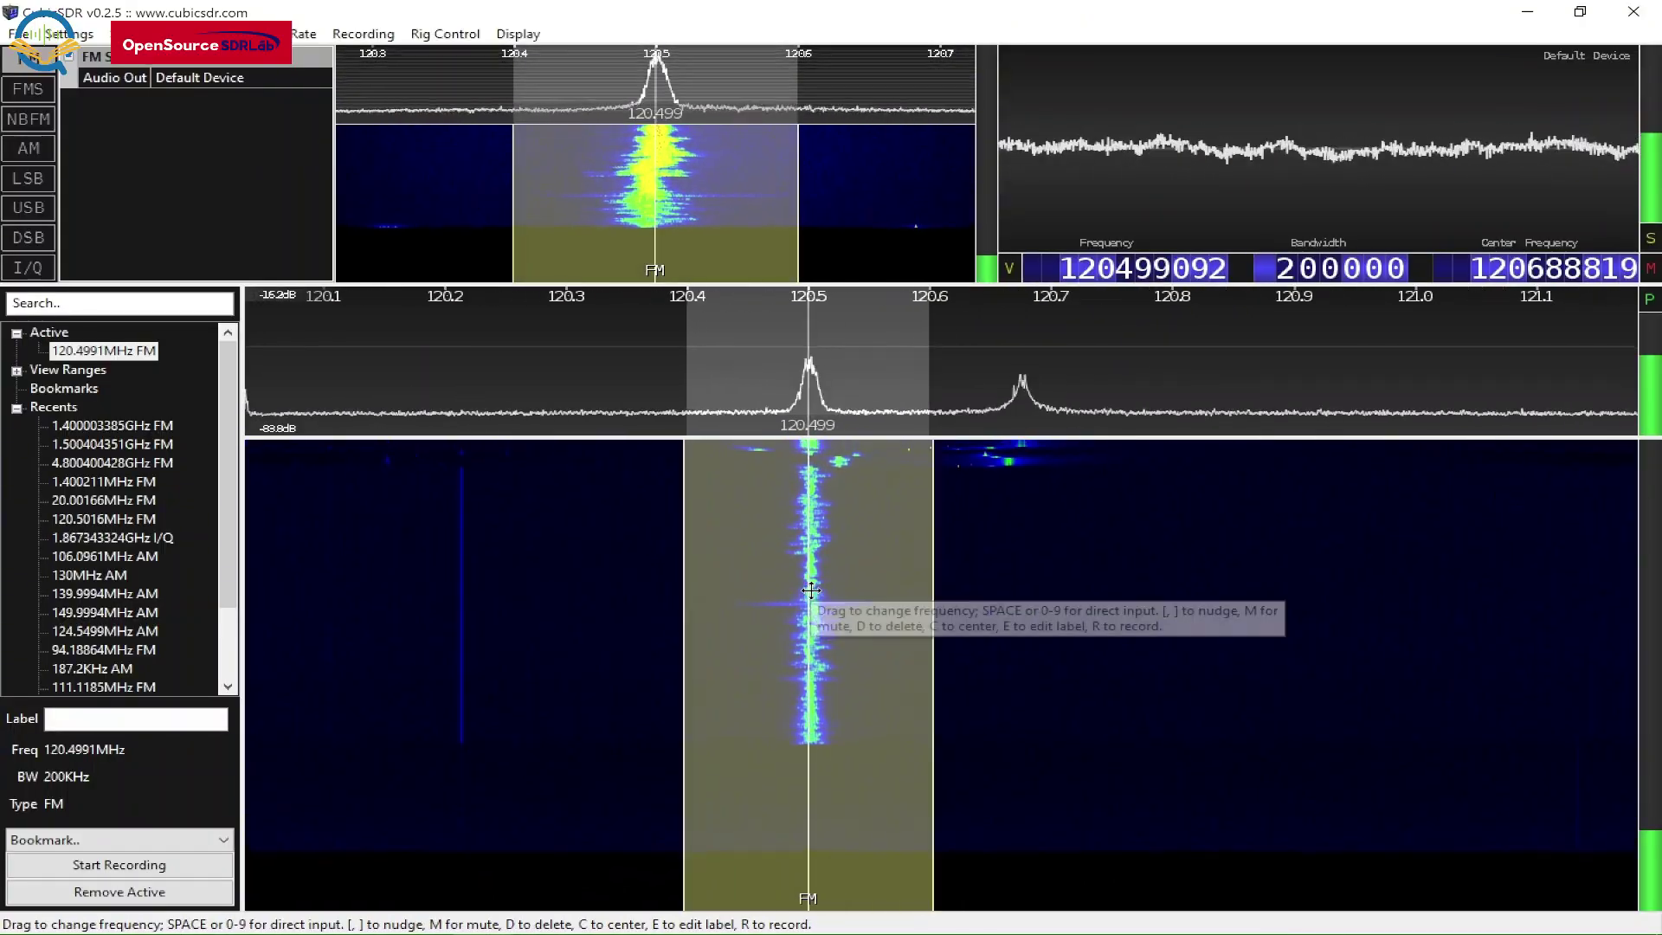
pyautogui.scroll(4, 810, 590)
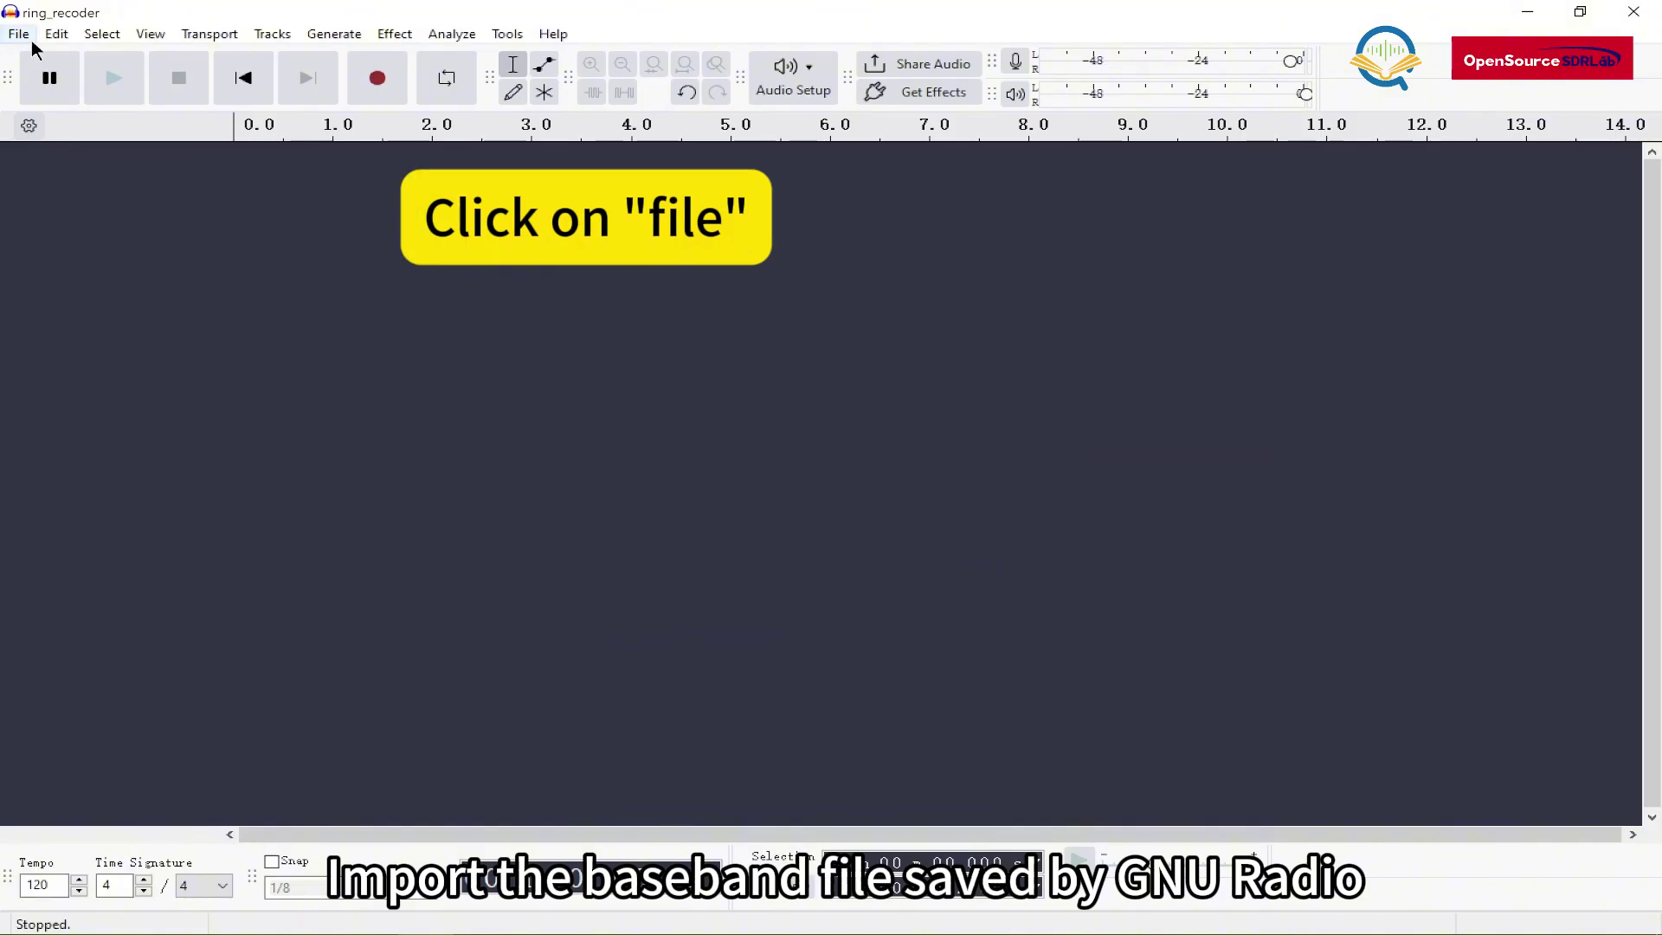
# - Choose File > Import > Raw Data and select the ring_recoder file
pyautogui.click(23, 36)
pyautogui.moveTo(123, 286)
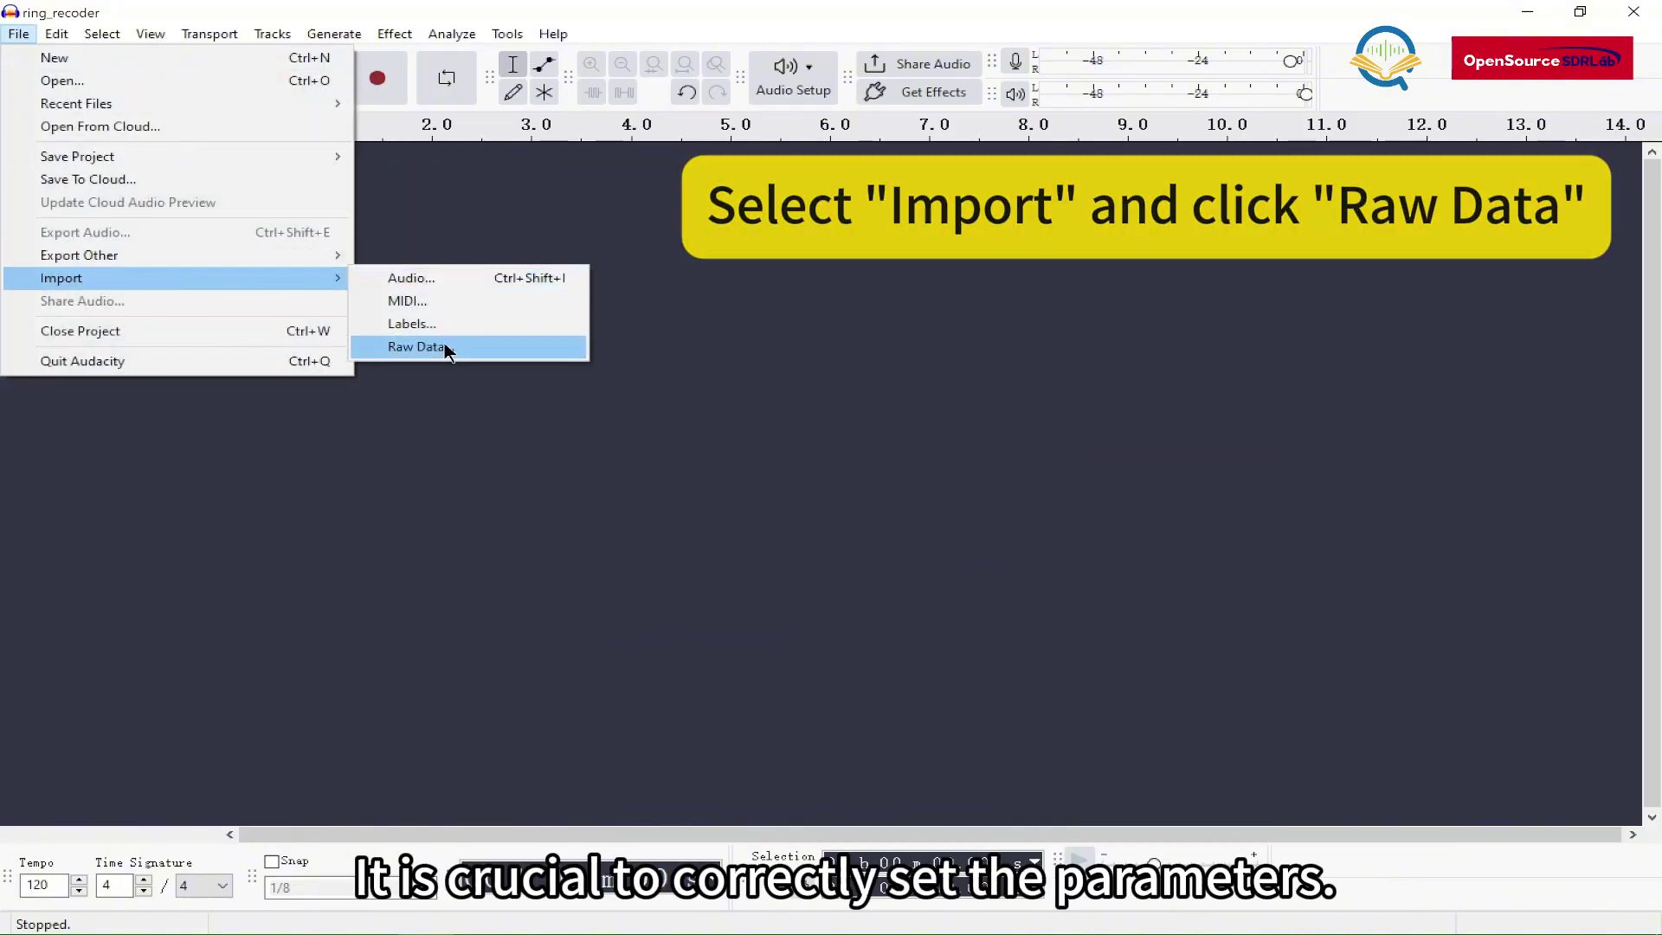
pyautogui.click(417, 346)
pyautogui.click(337, 147)
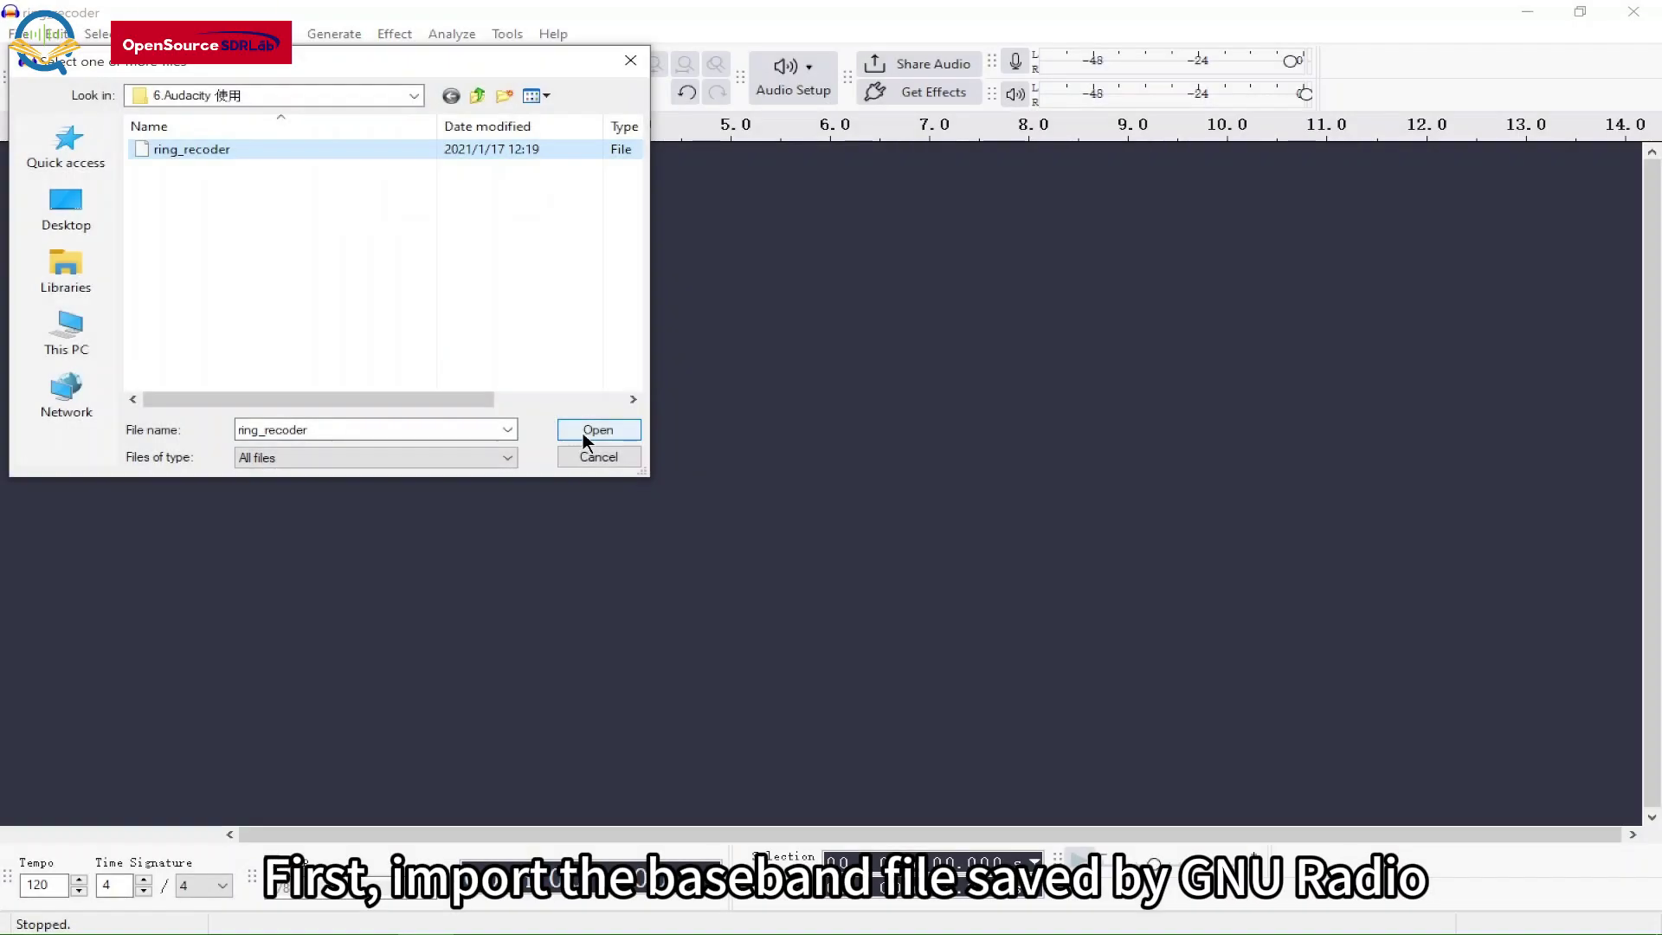
# - Import ring_recoder as a stereo 32-bit float track at 384000 Hz
pyautogui.click(583, 433)
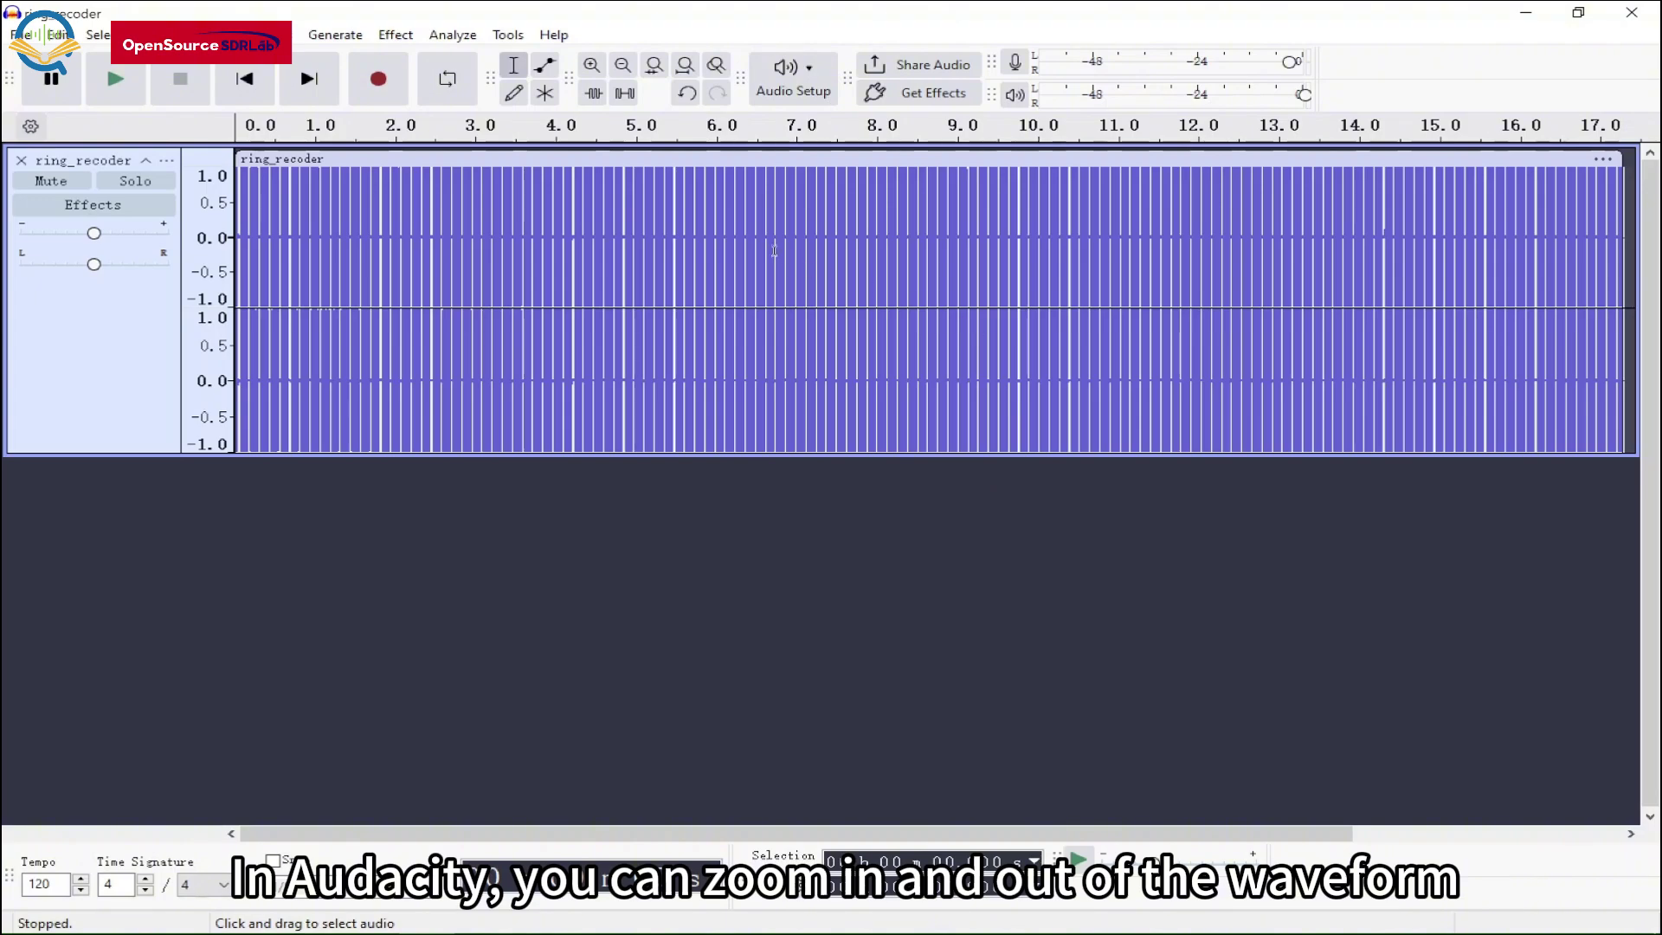
# - Zoom into the waveform and set the selection readout to Length and Center in samples
pyautogui.scroll(5, 780, 292)
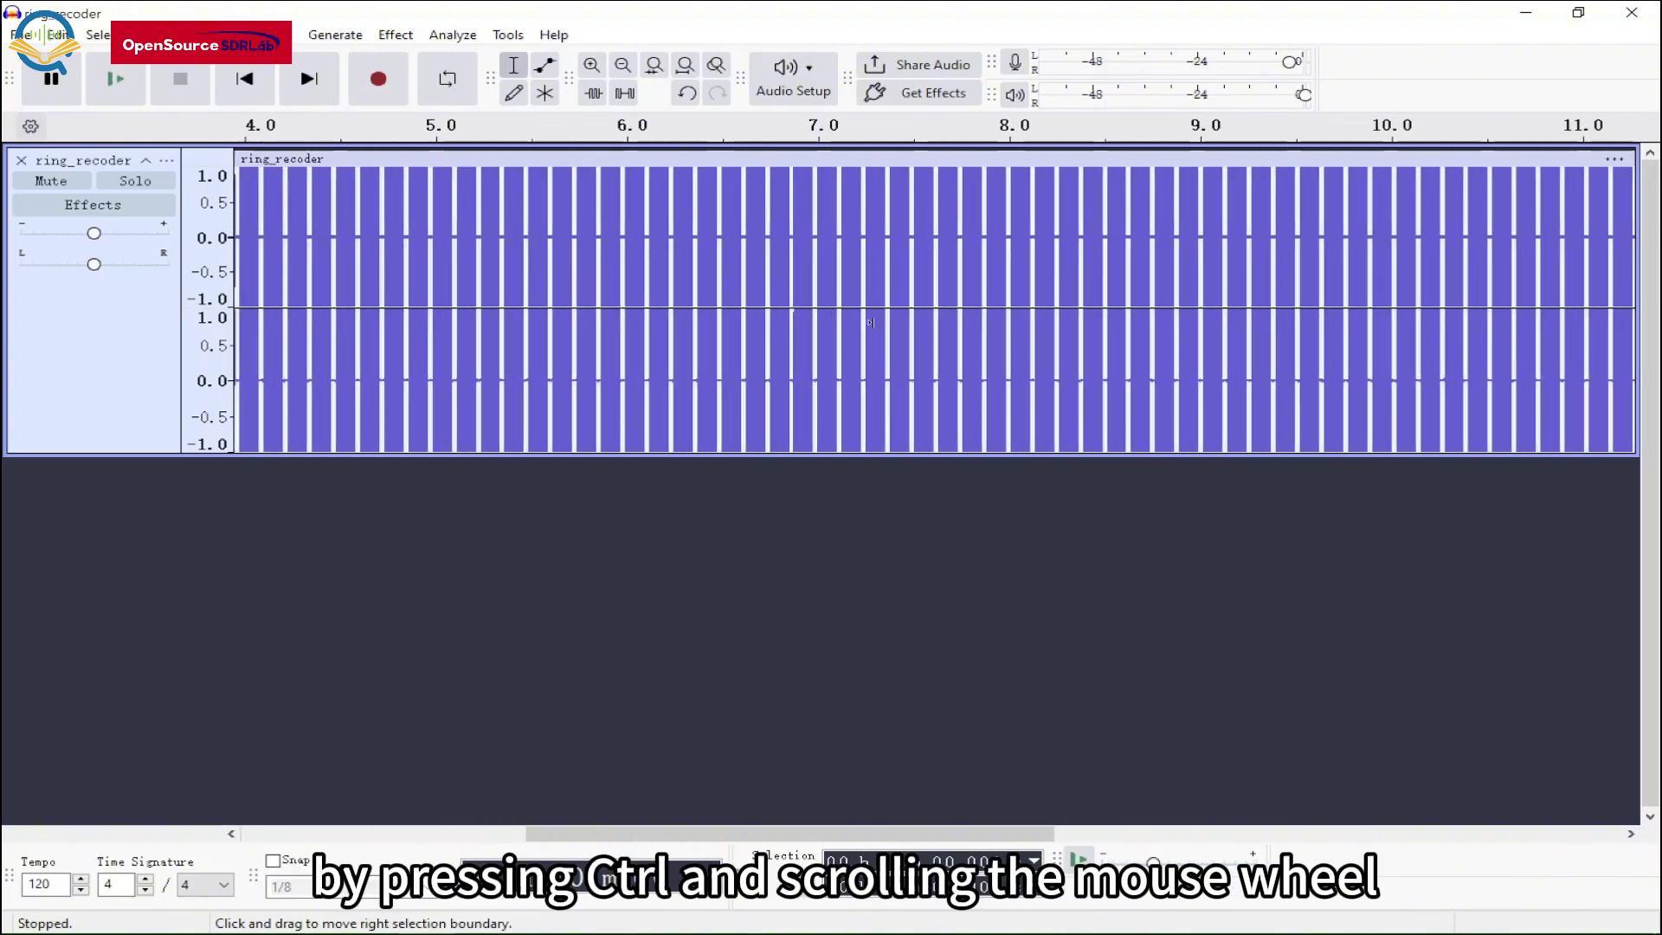
pyautogui.scroll(5, 889, 328)
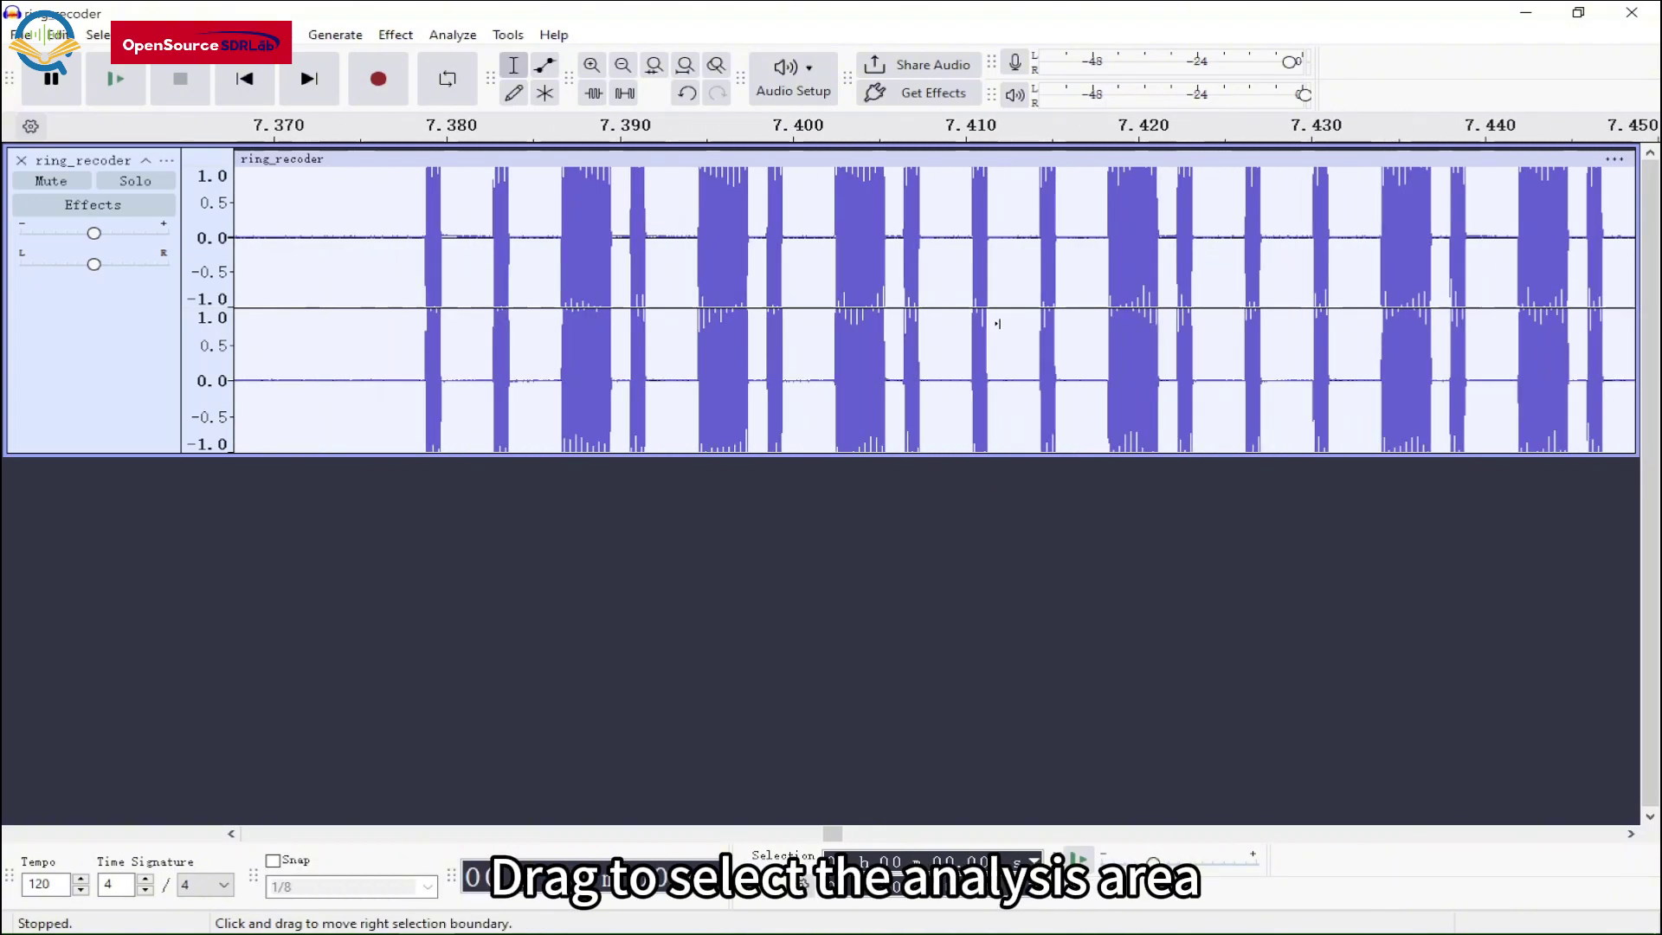
pyautogui.scroll(6, 1067, 324)
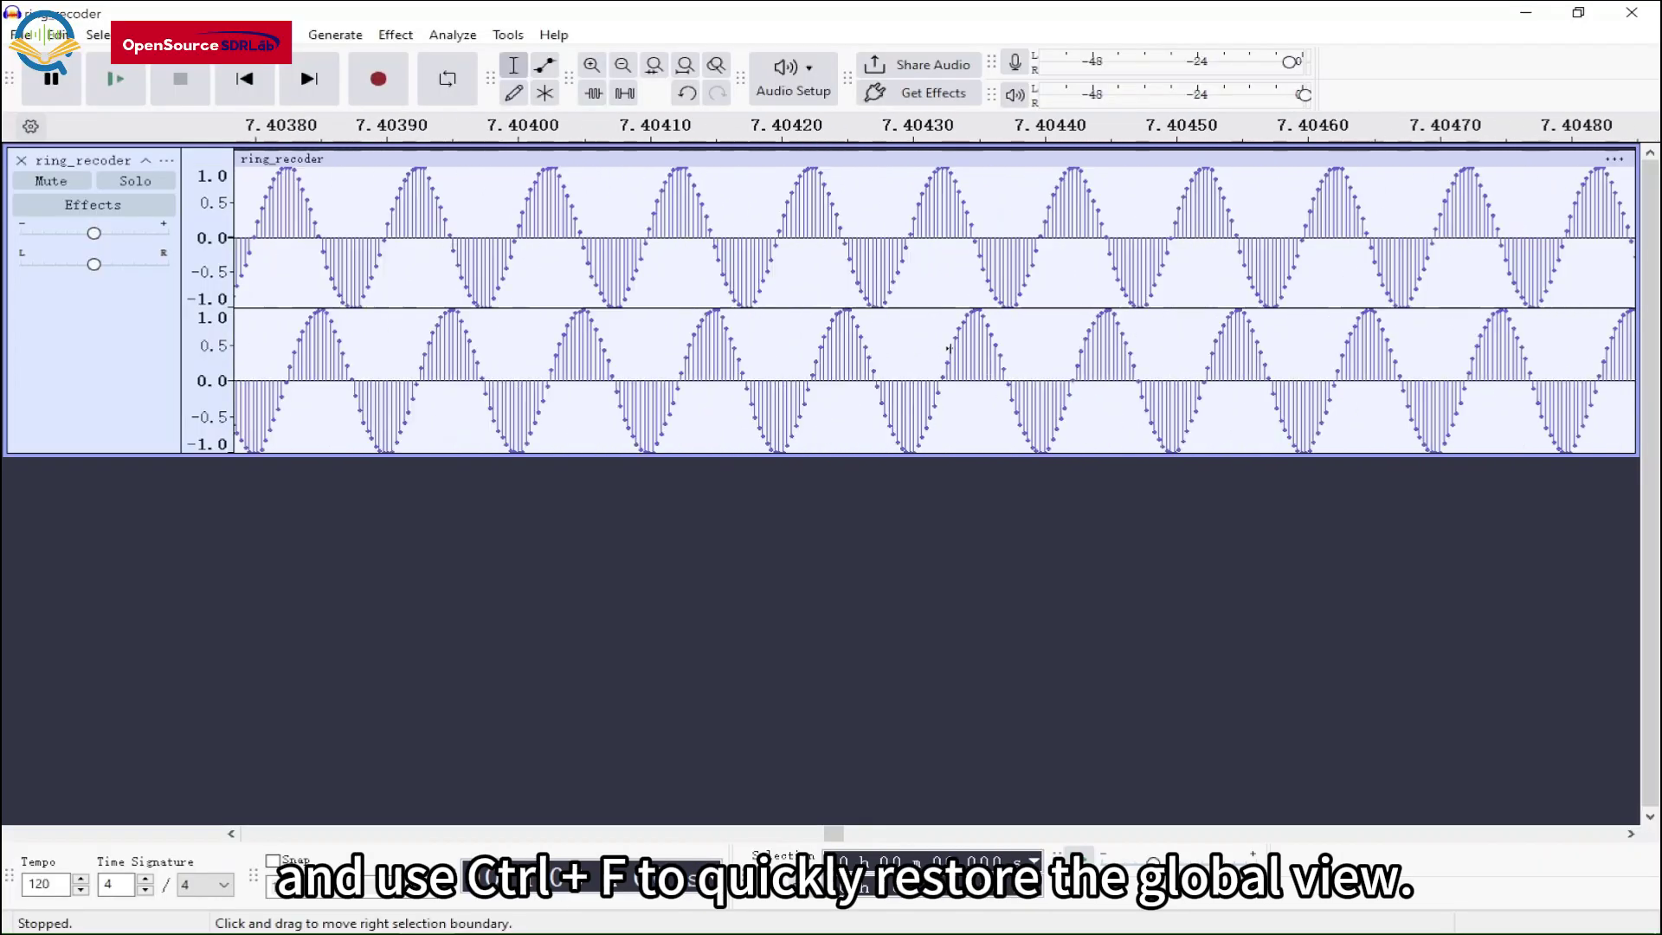
pyautogui.scroll(-4, 901, 326)
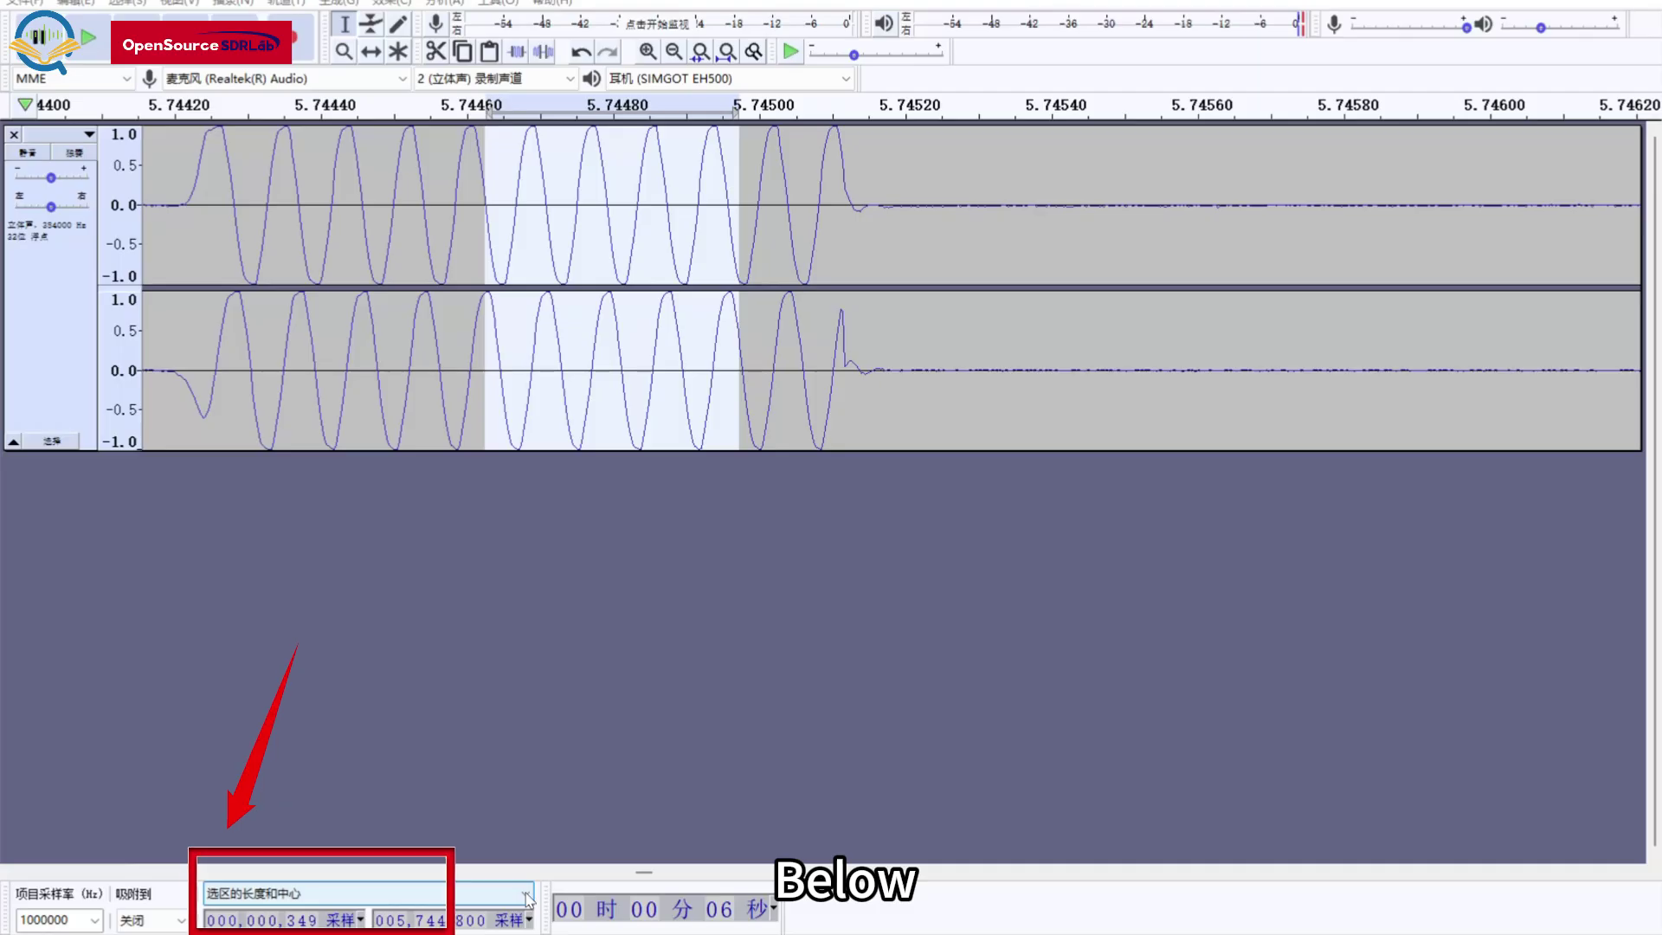
pyautogui.click(526, 897)
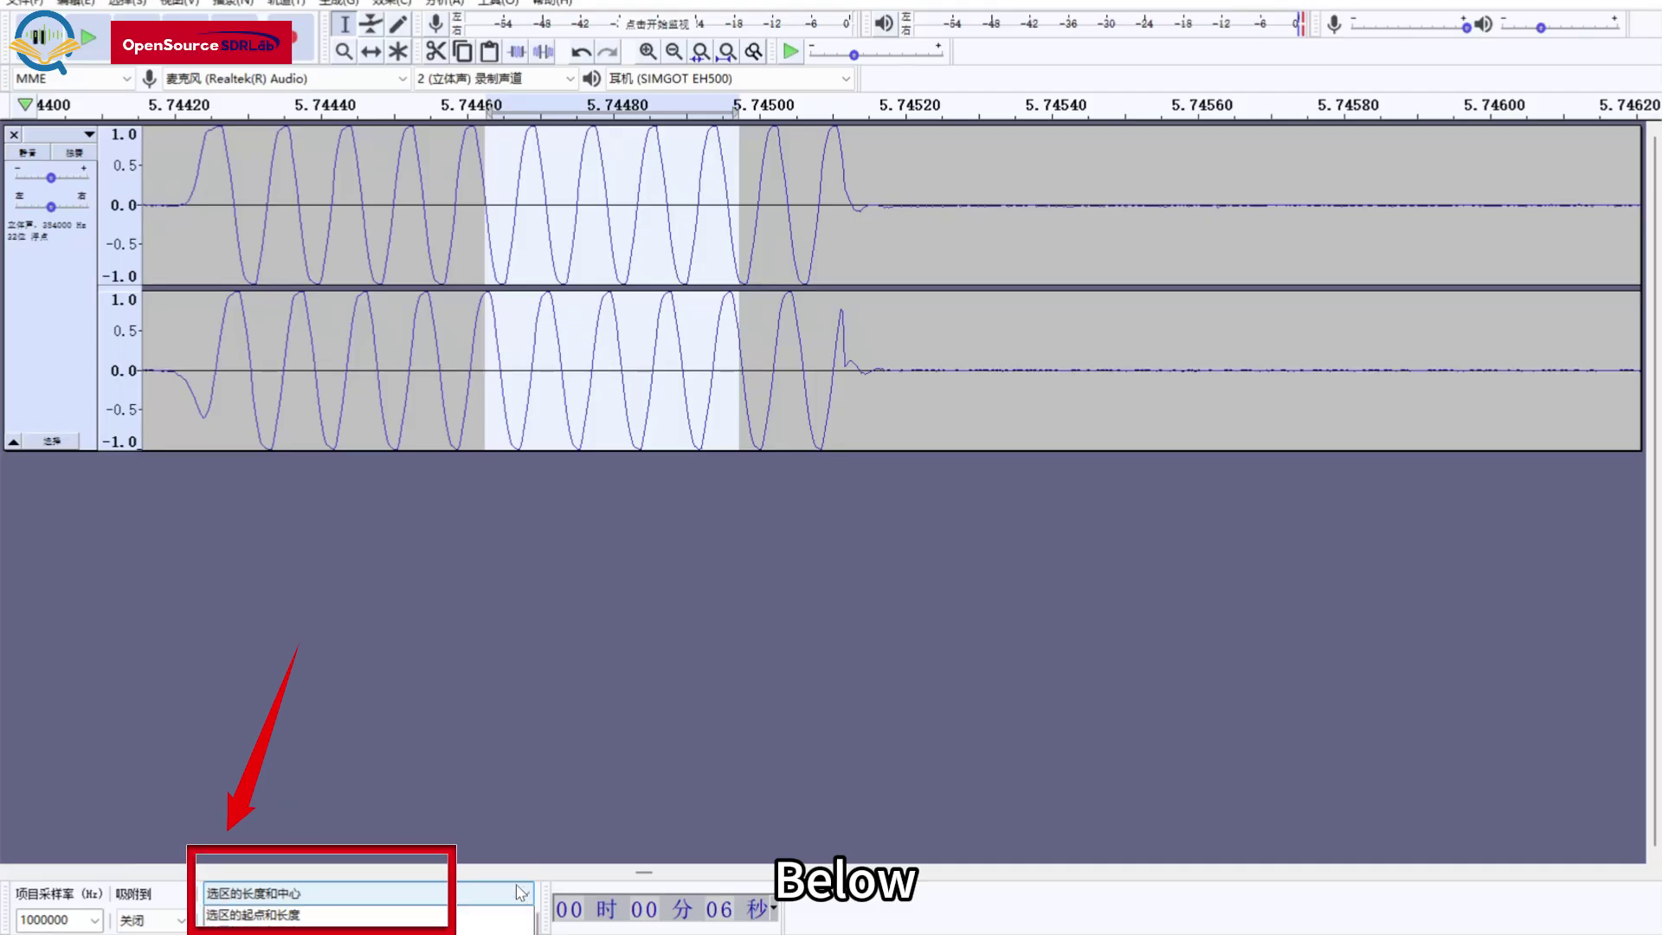
pyautogui.press('Return')
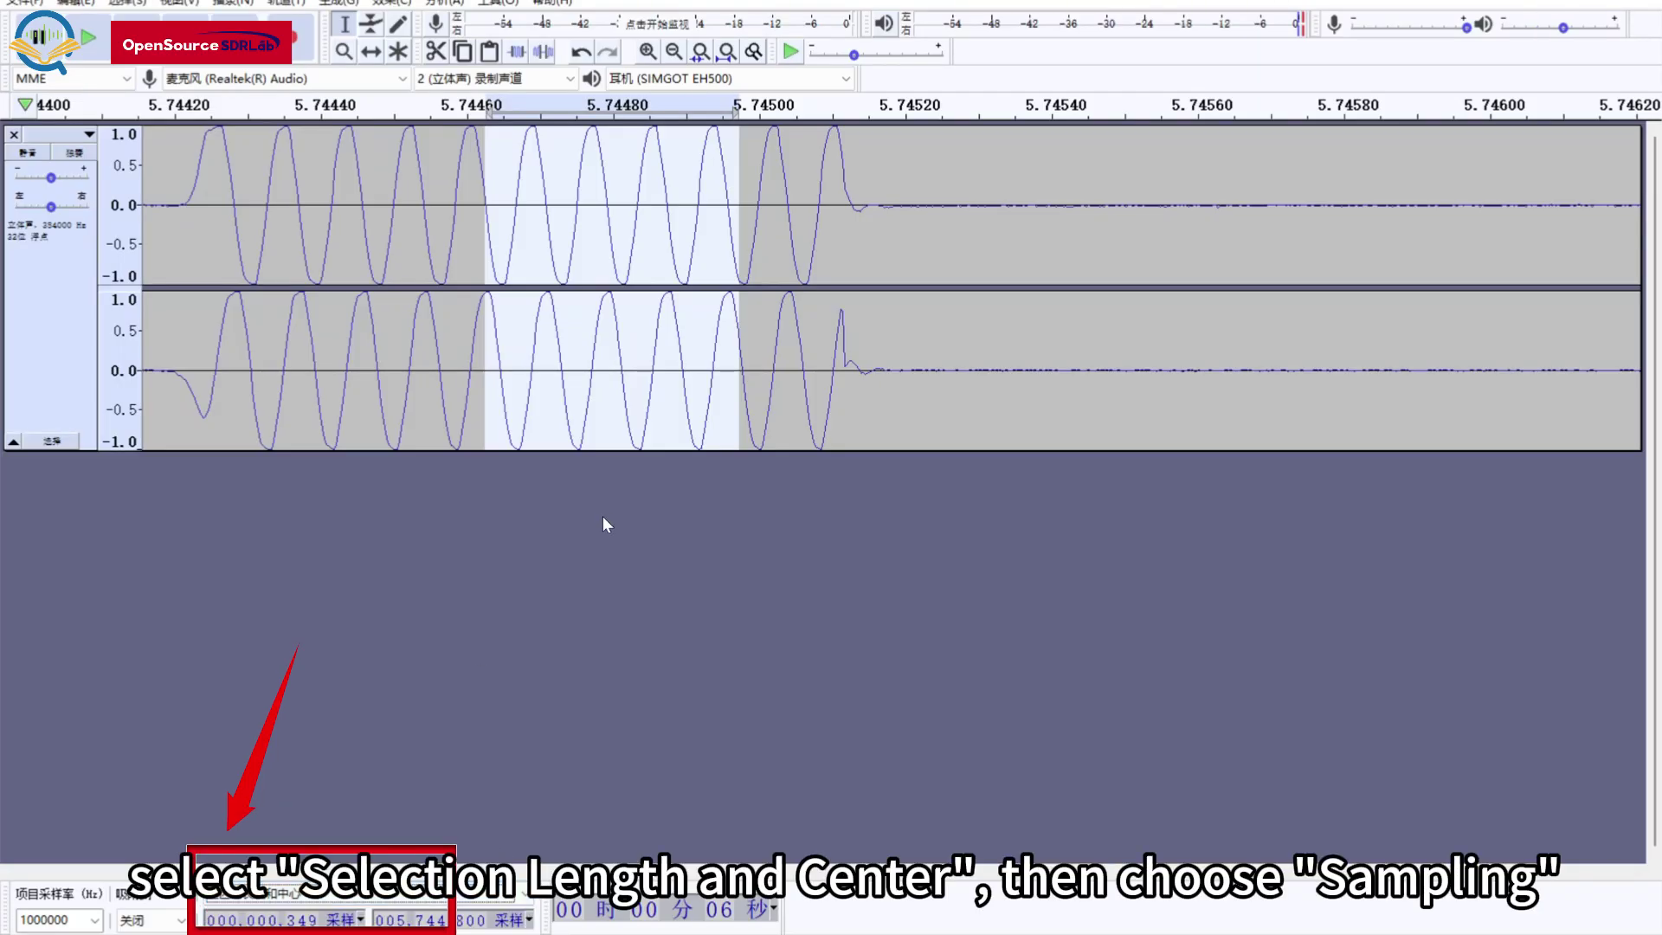
# - Measure one waveform cycle, then two cycles spanning 200 samples, clearing each selection
pyautogui.click(606, 523)
pyautogui.moveTo(501, 145); pyautogui.dragTo(568, 158)
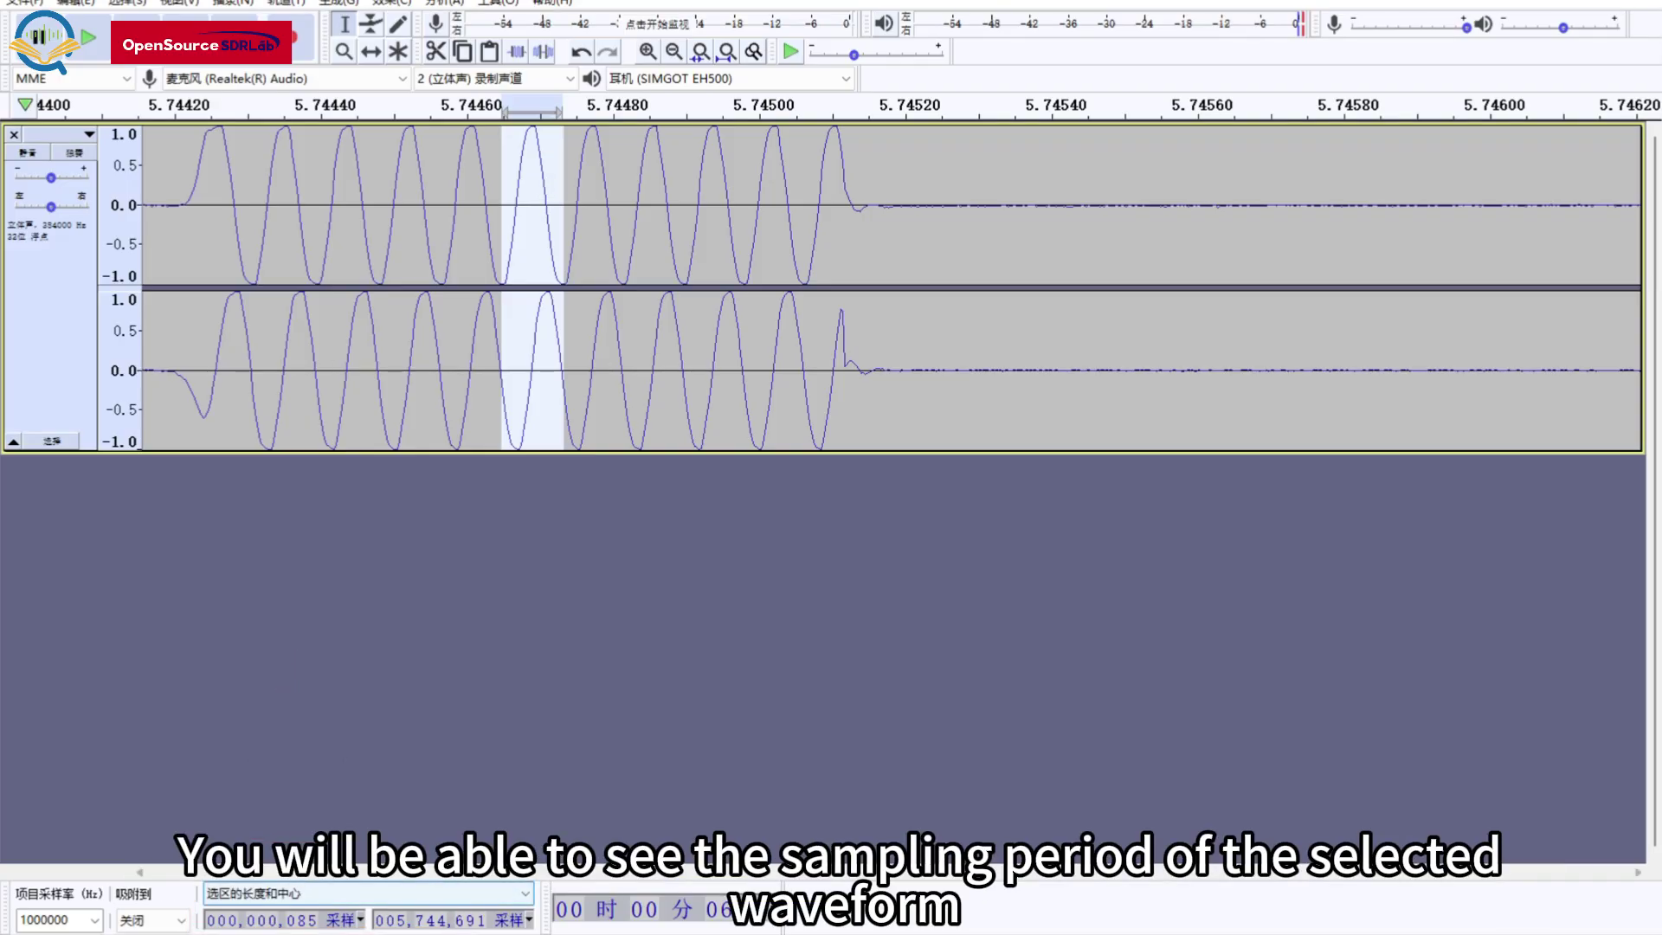
pyautogui.hotkey('ctrl', 'shift', 'a')
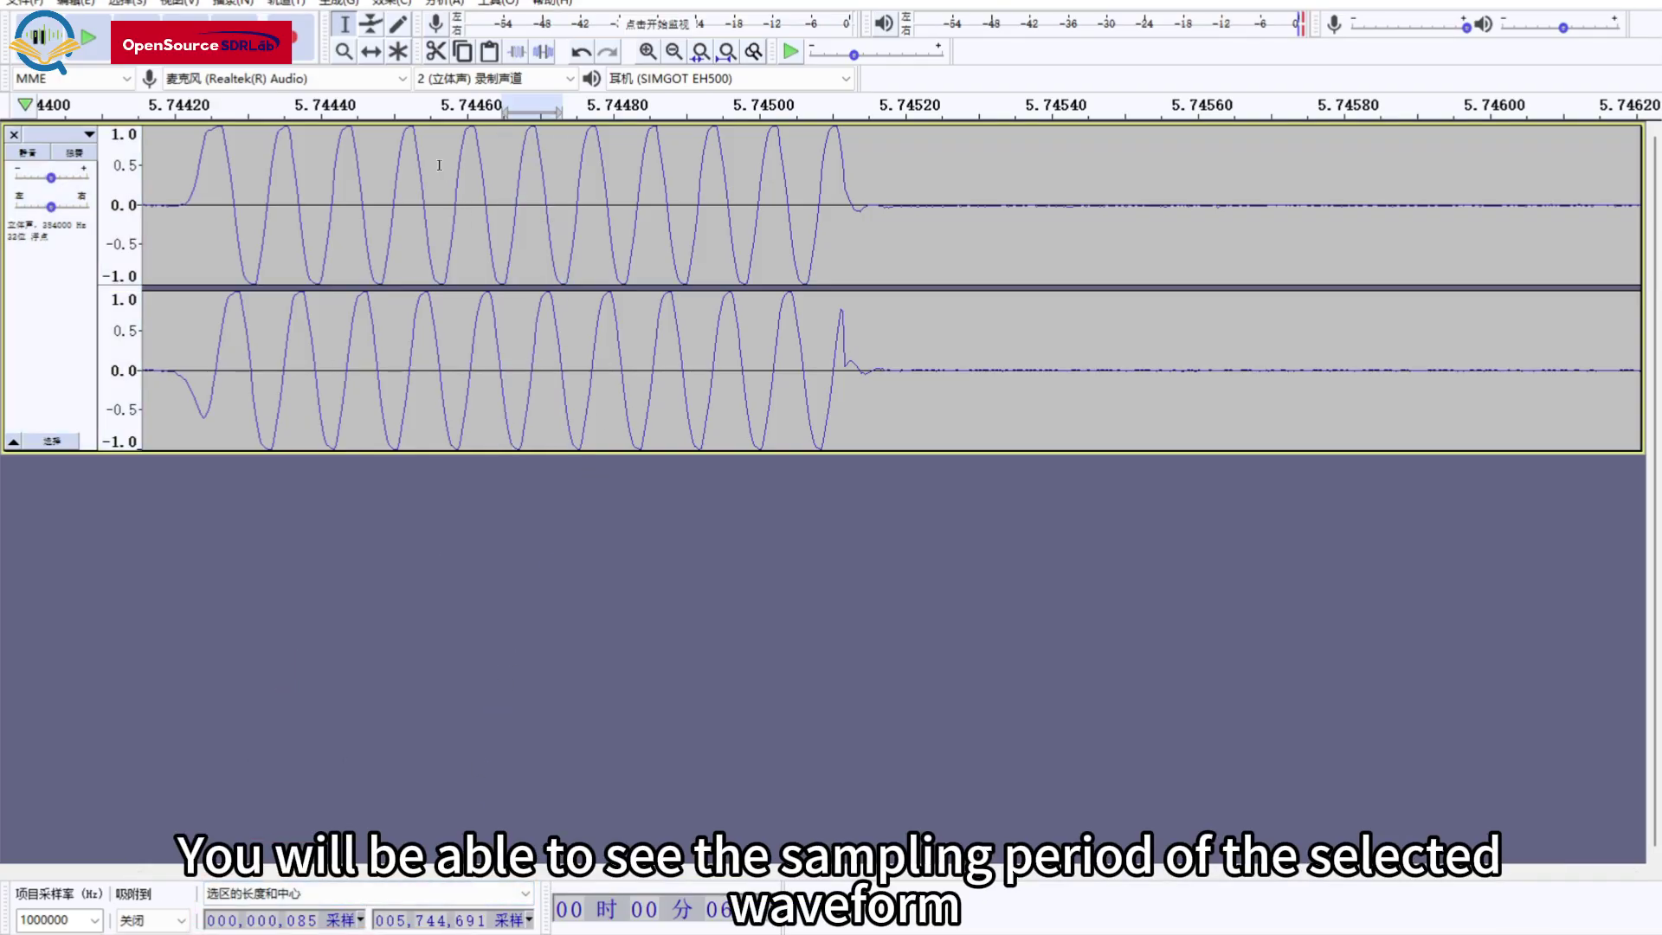
pyautogui.moveTo(438, 165); pyautogui.dragTo(584, 184)
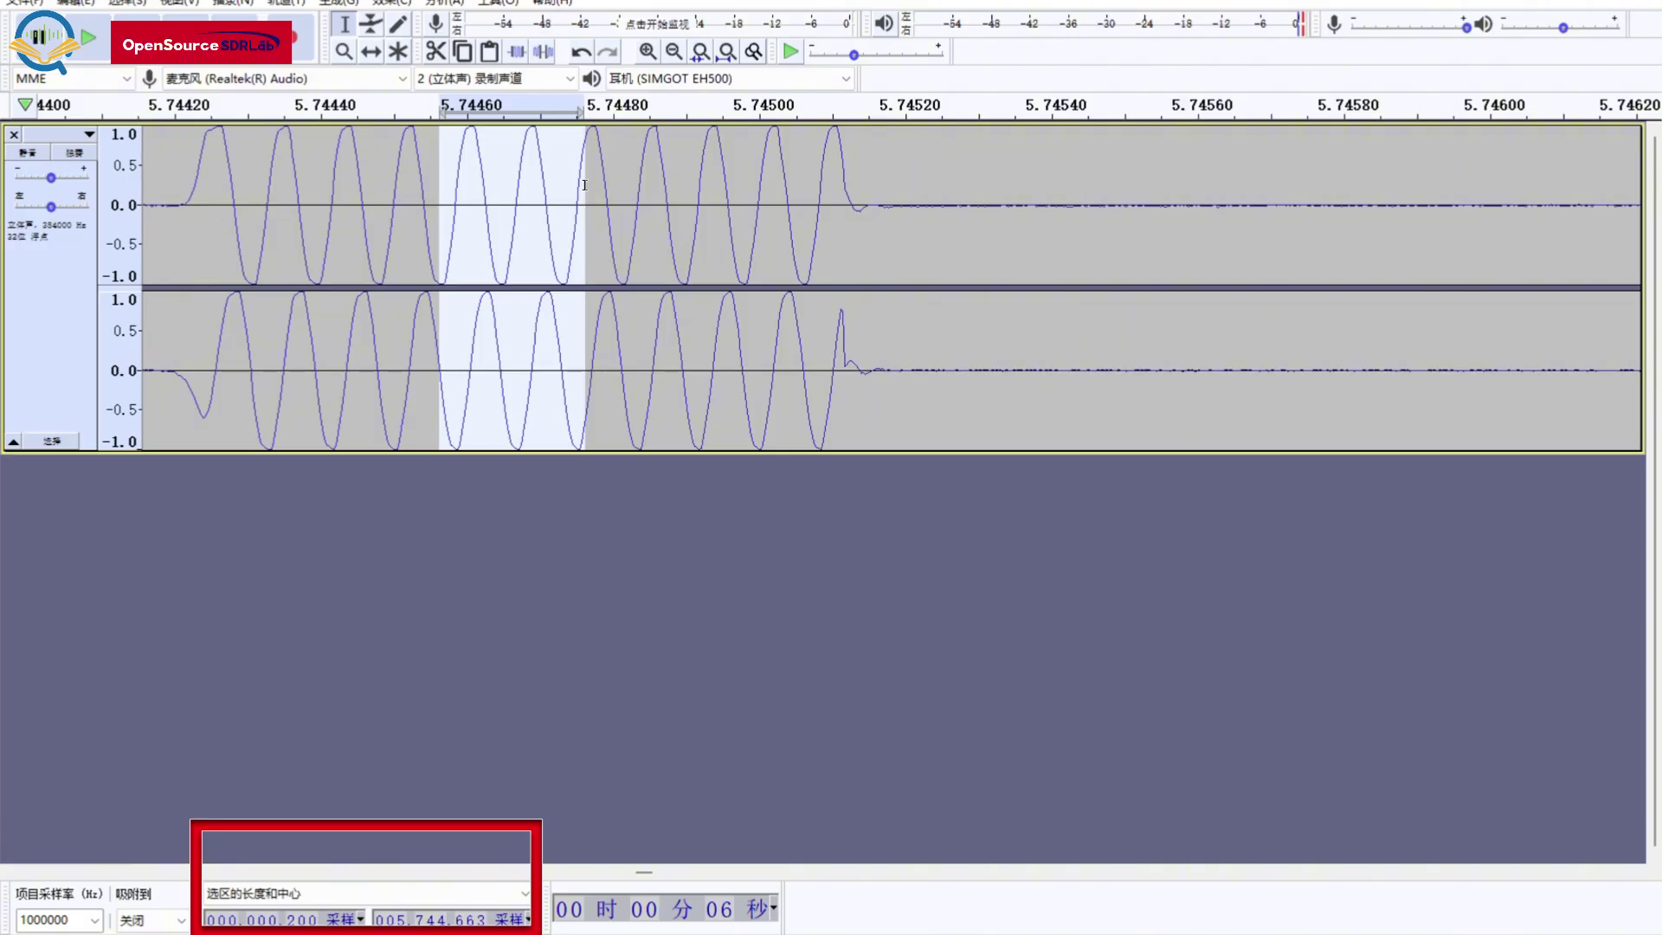
pyautogui.hotkey('ctrl', 'shift', 'a')
pyautogui.moveTo(397, 190); pyautogui.dragTo(405, 190)
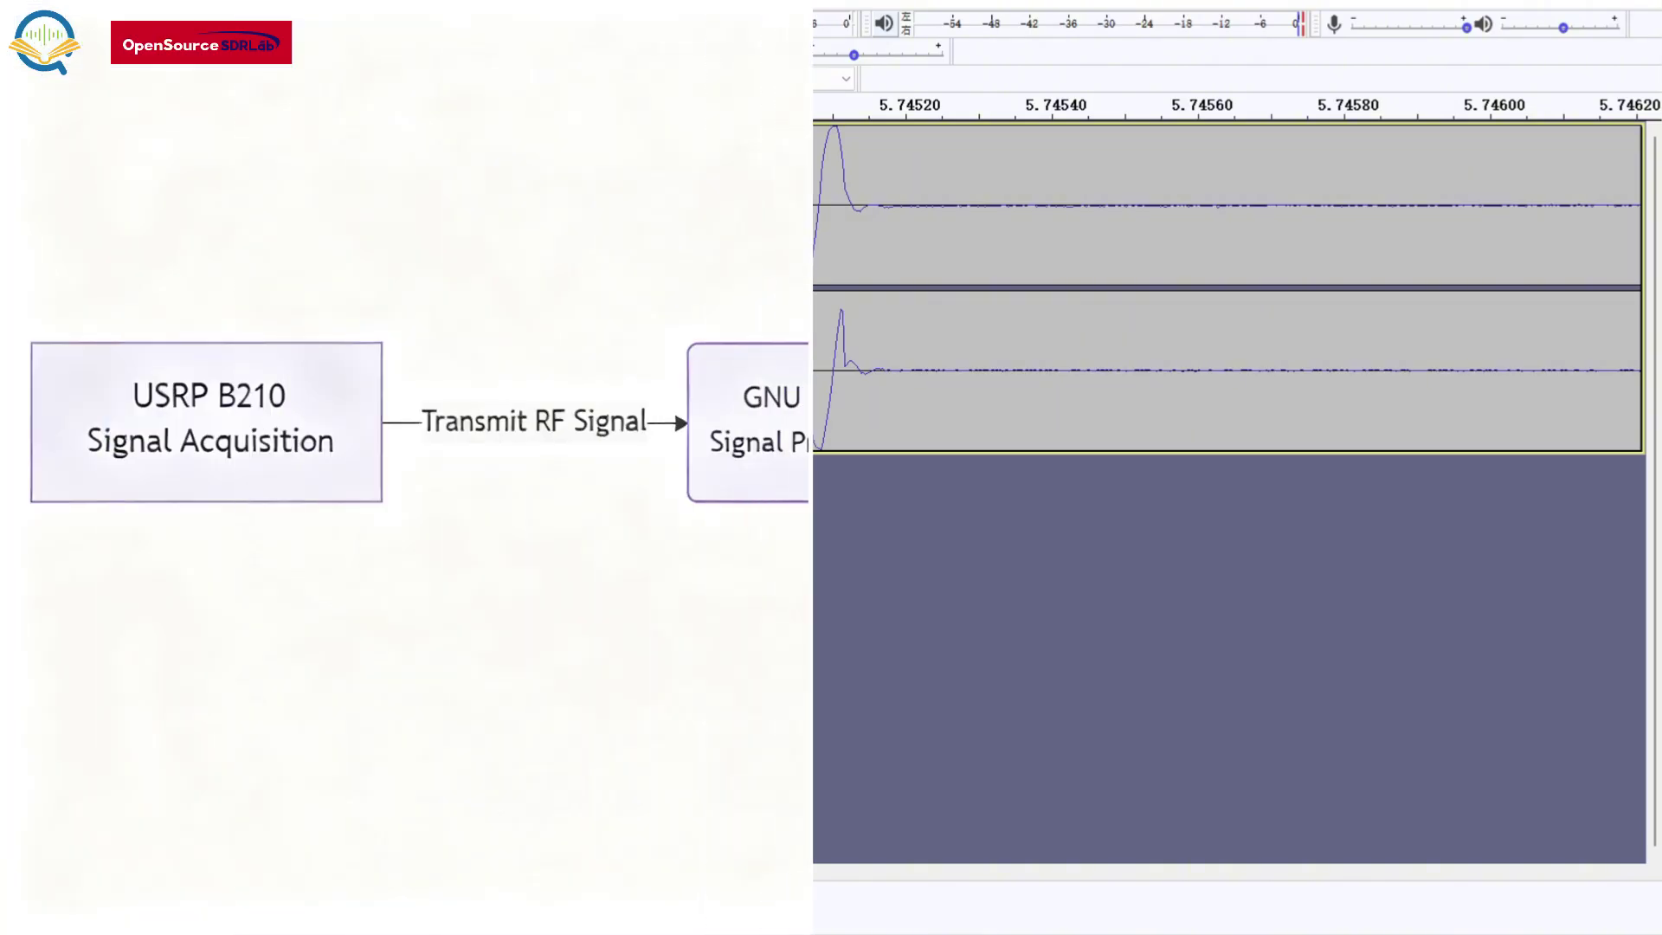